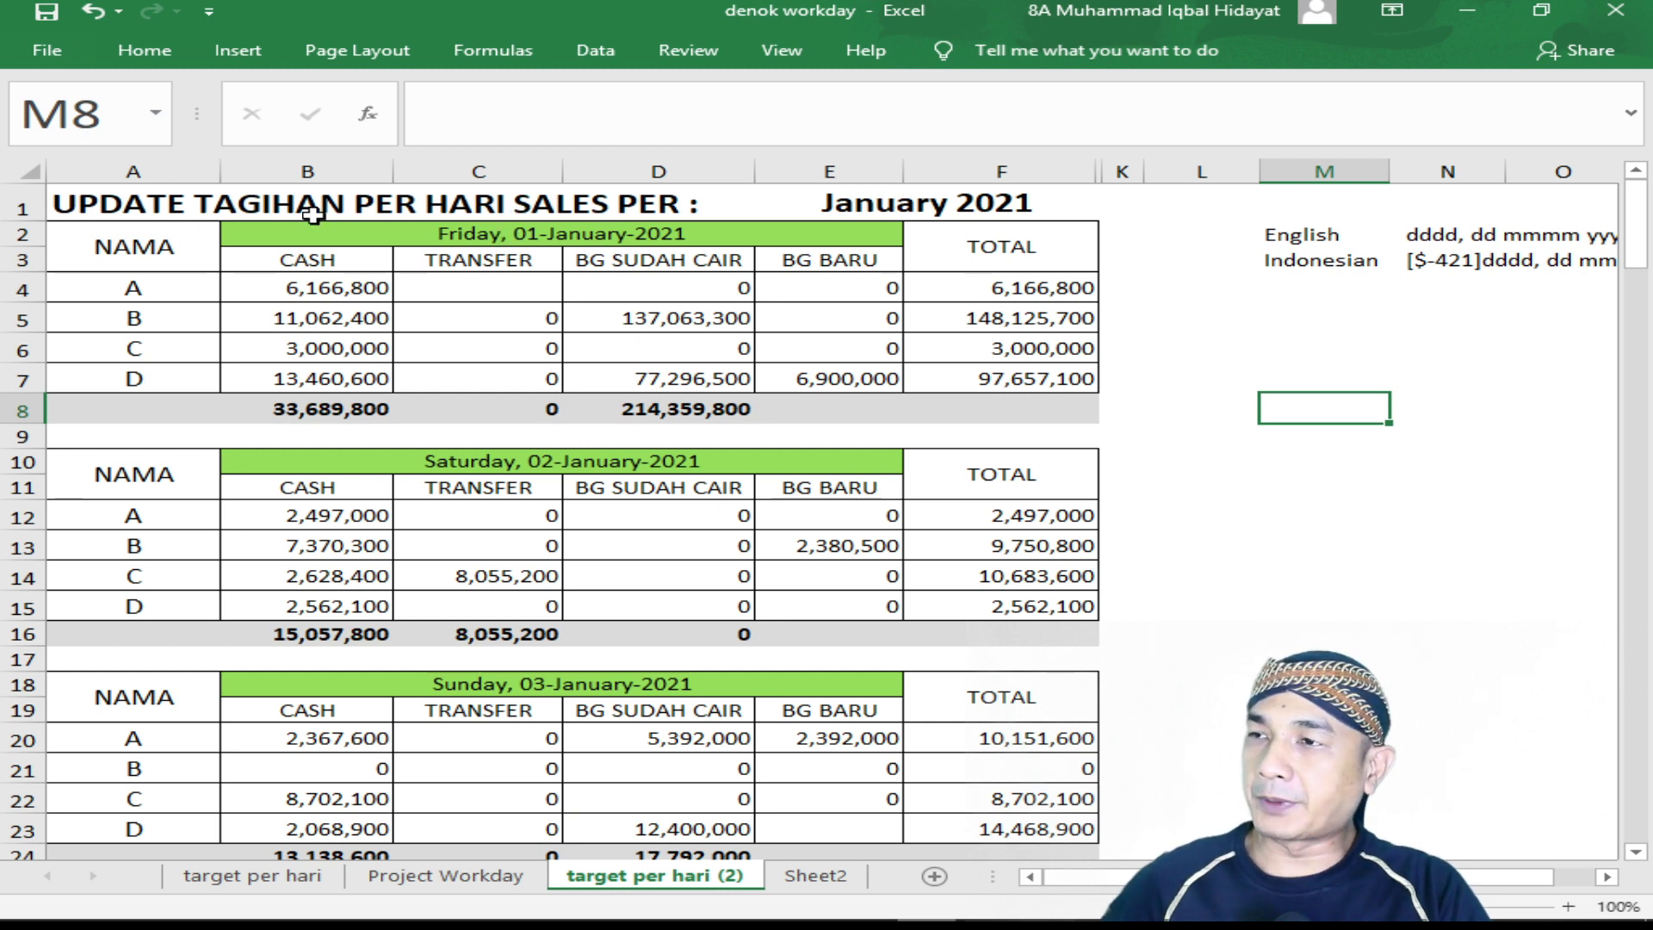
# - Inspect the Friday, Saturday and Sunday header formulas derived from the month date in E1
pyautogui.click(534, 233)
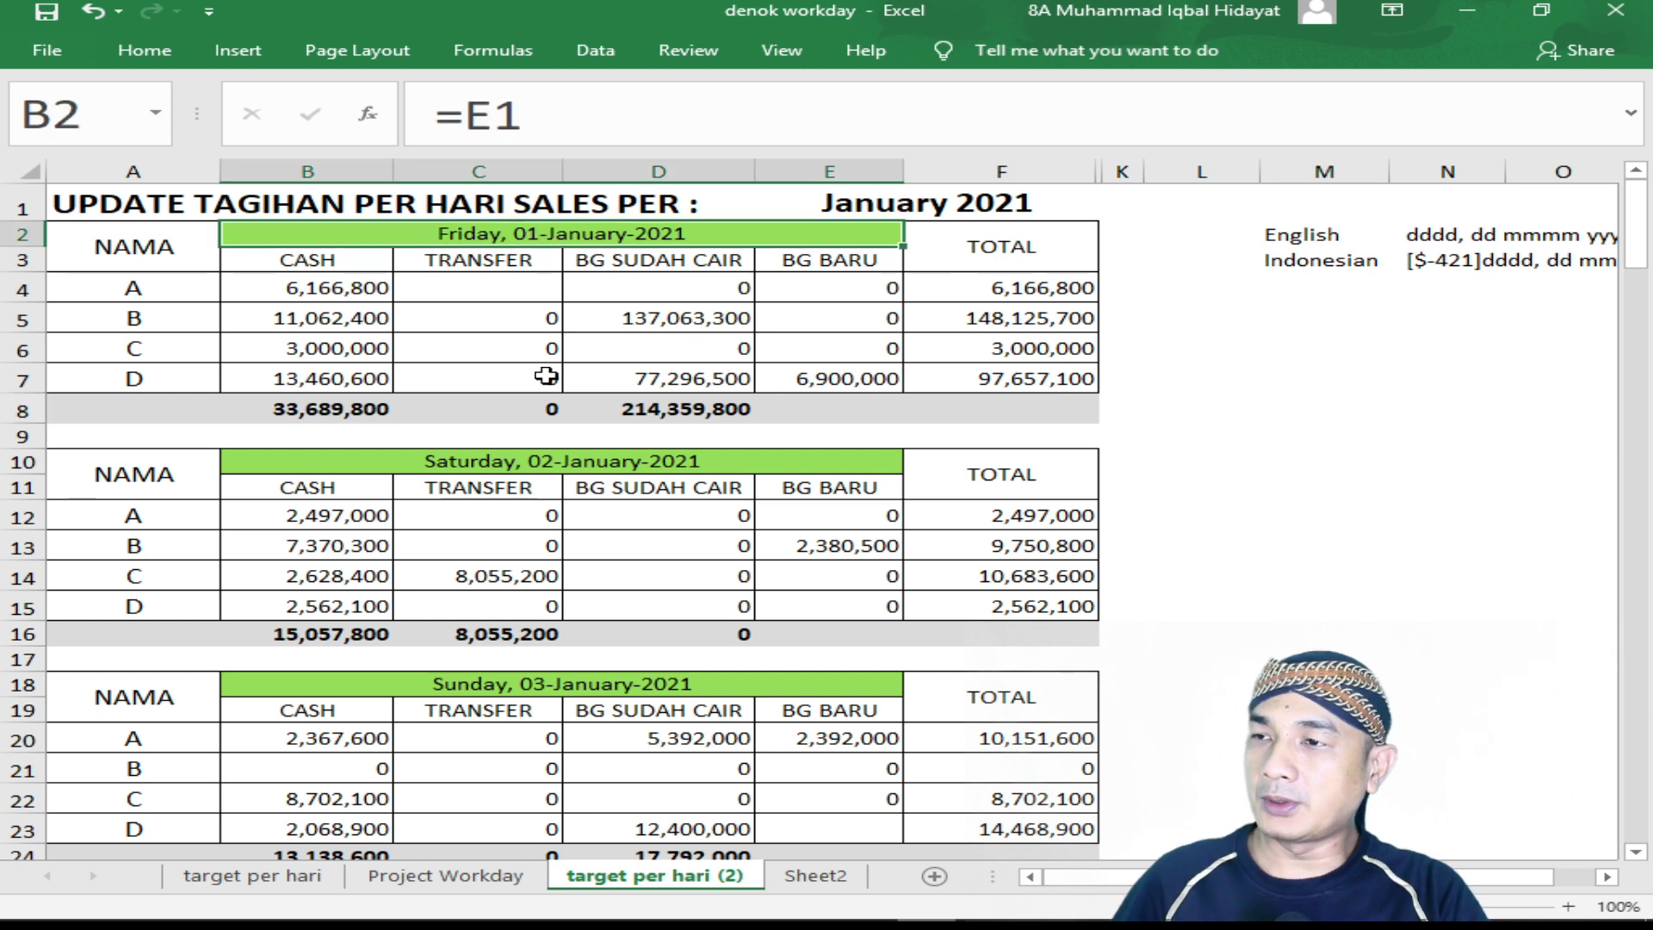
pyautogui.click(490, 466)
pyautogui.click(498, 687)
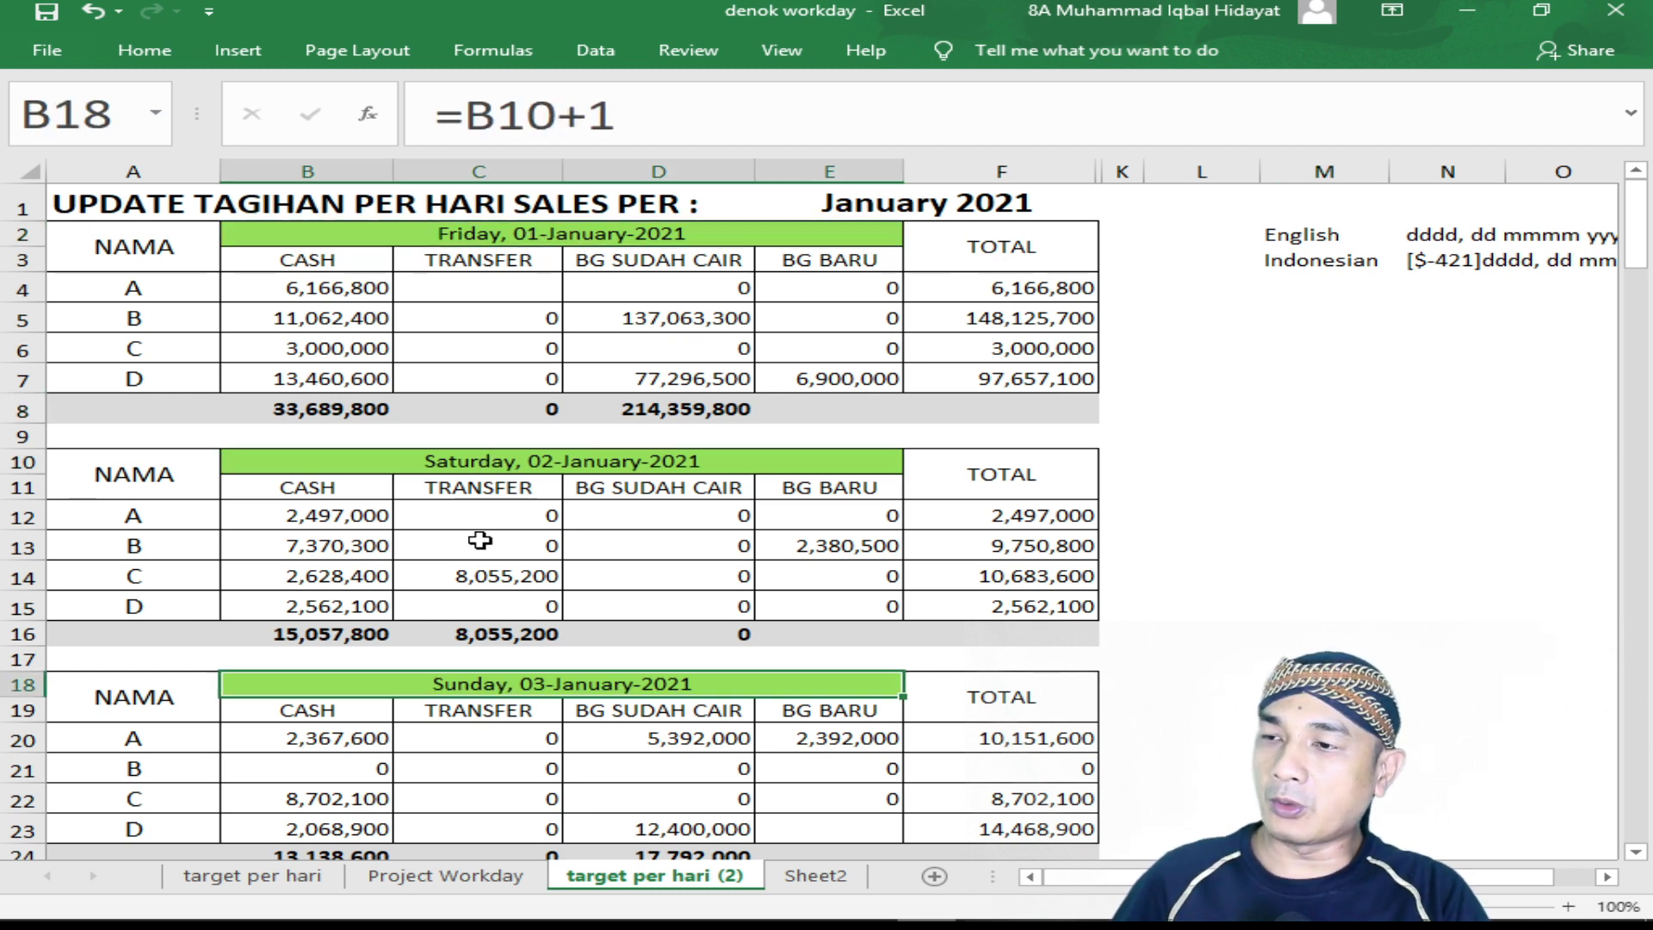
pyautogui.click(877, 201)
pyautogui.click(523, 230)
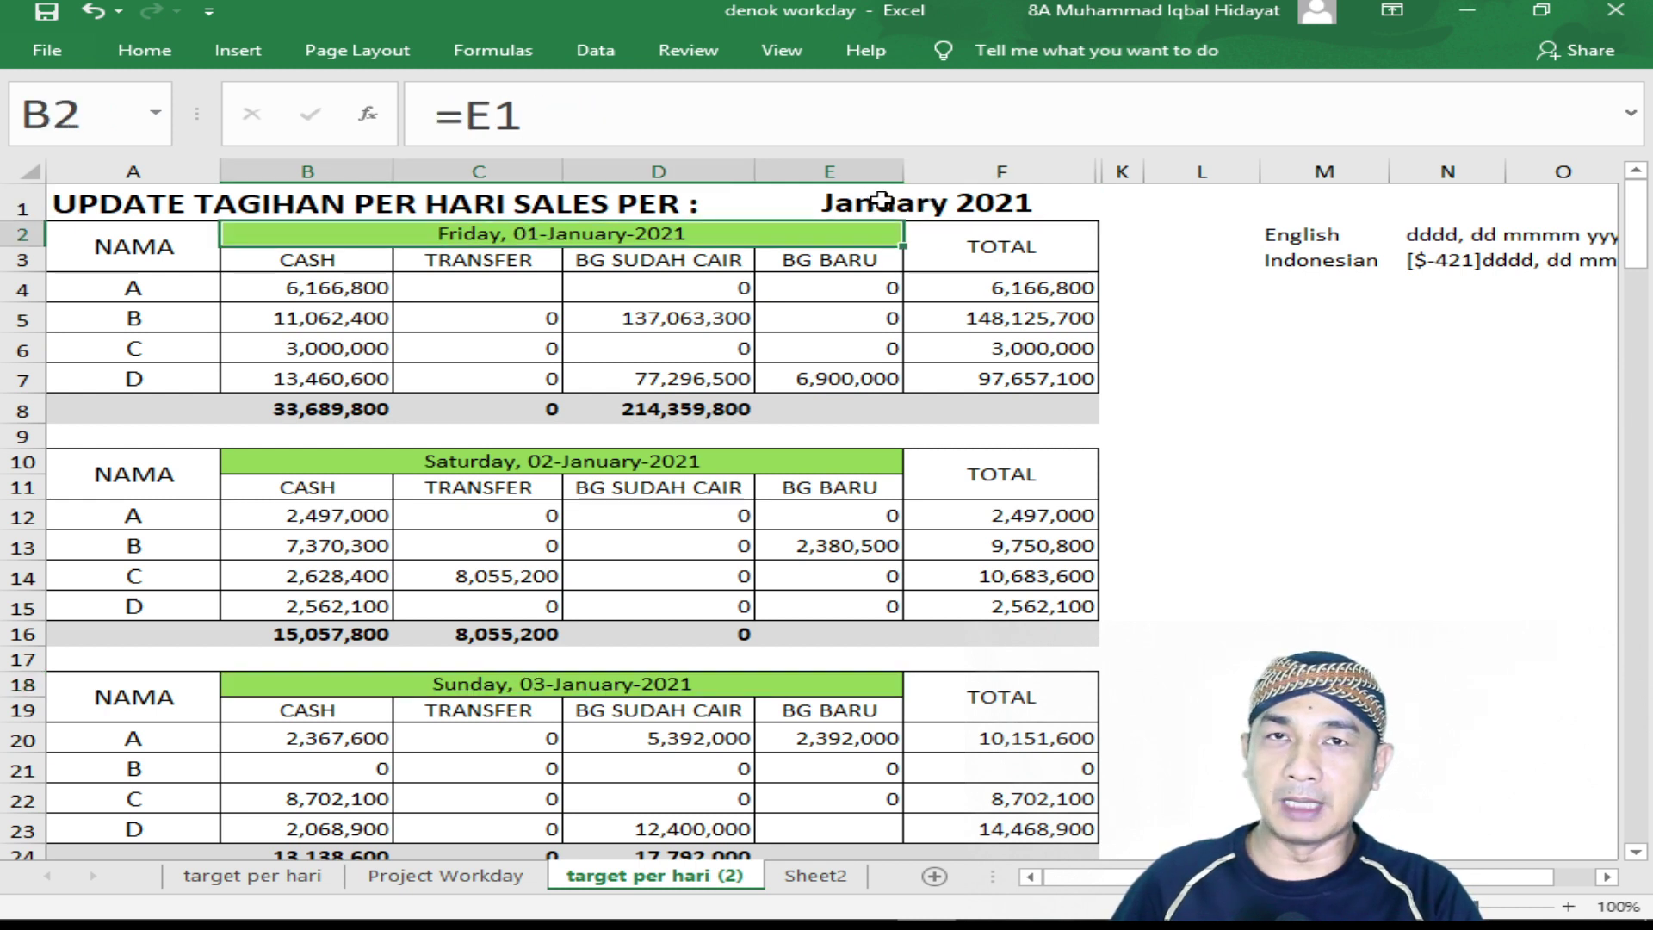
pyautogui.click(542, 457)
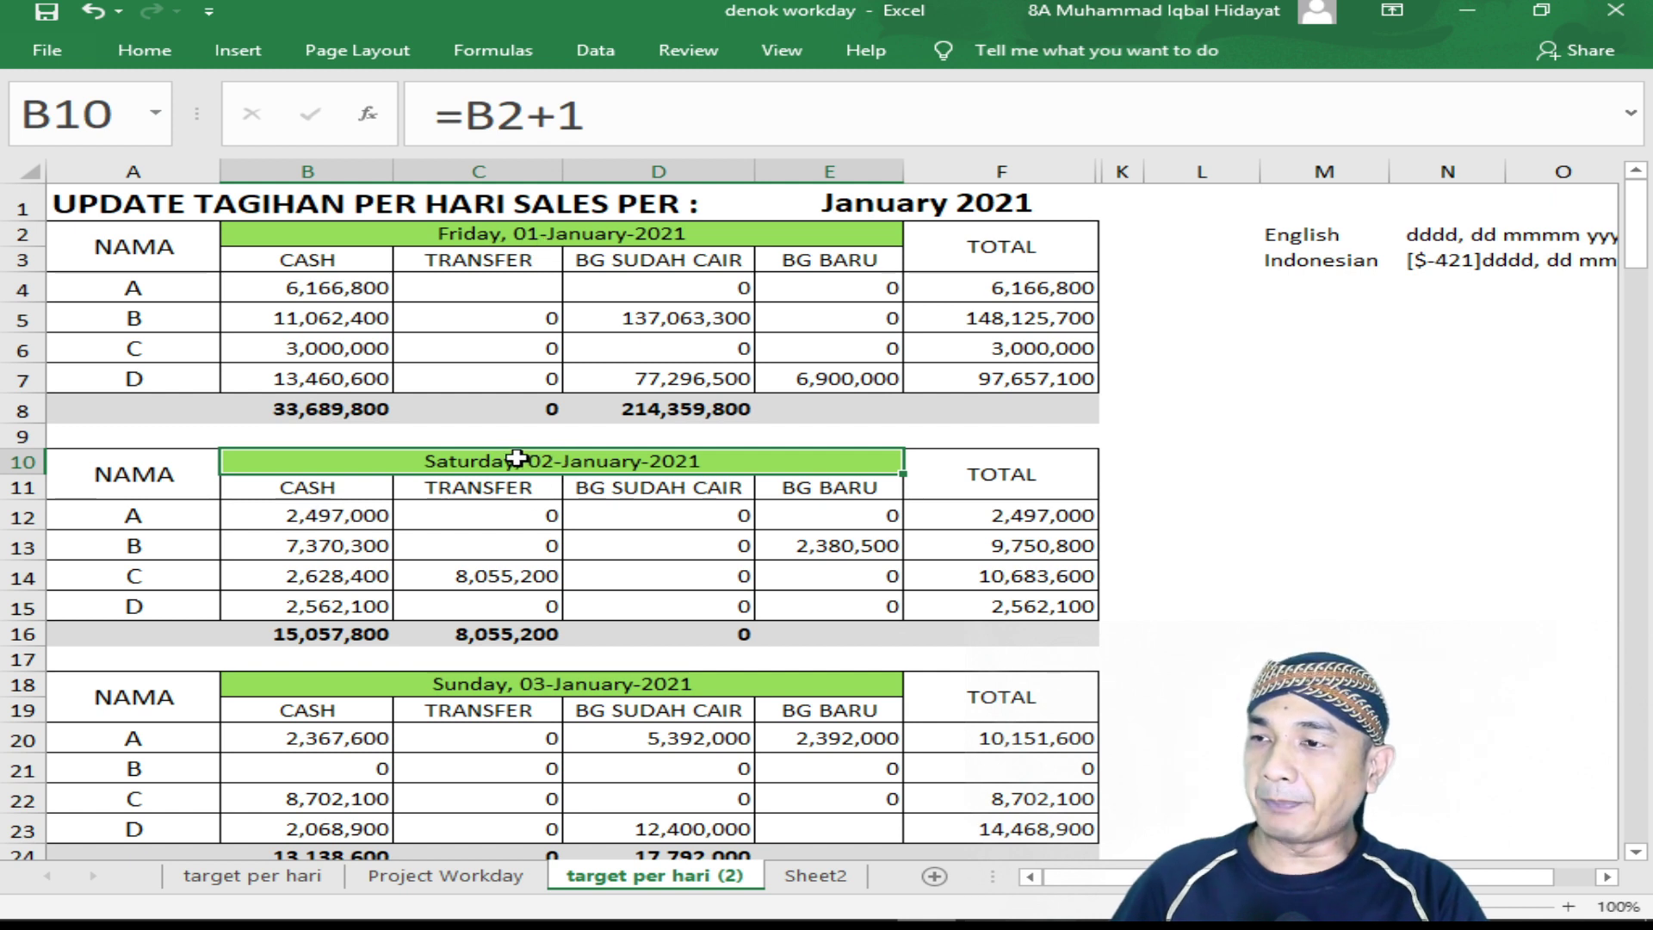
pyautogui.click(540, 685)
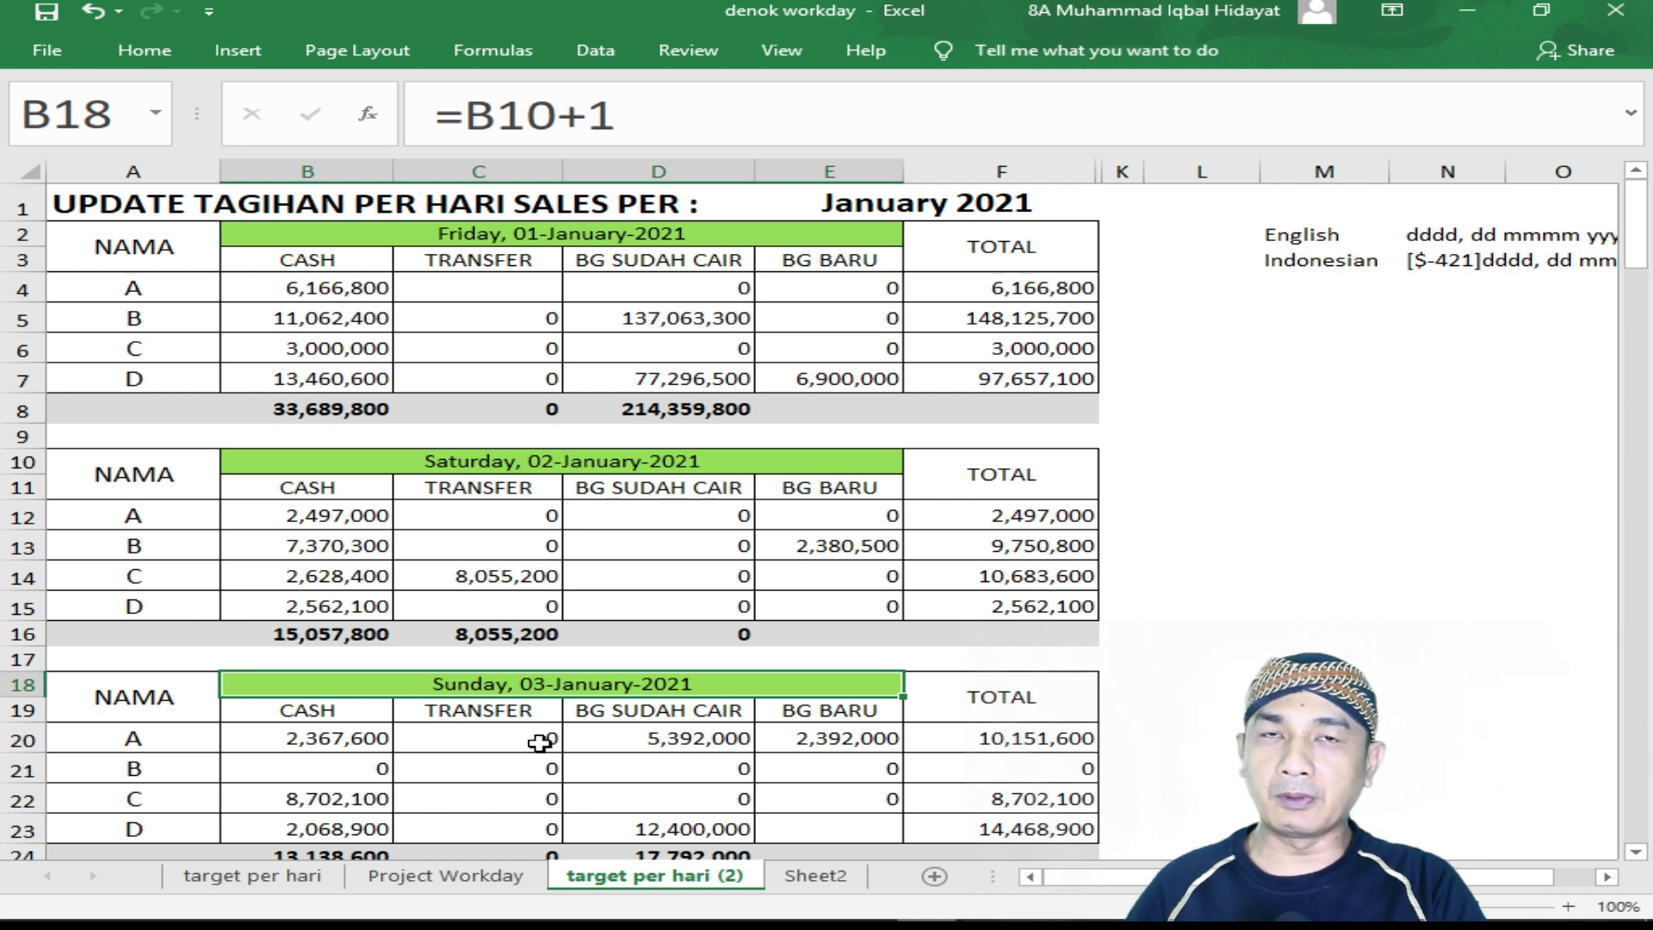
# - On Sheet2, fill B7:B31 with daily dates from 01/01/21 to 25/01/21
pyautogui.click(813, 878)
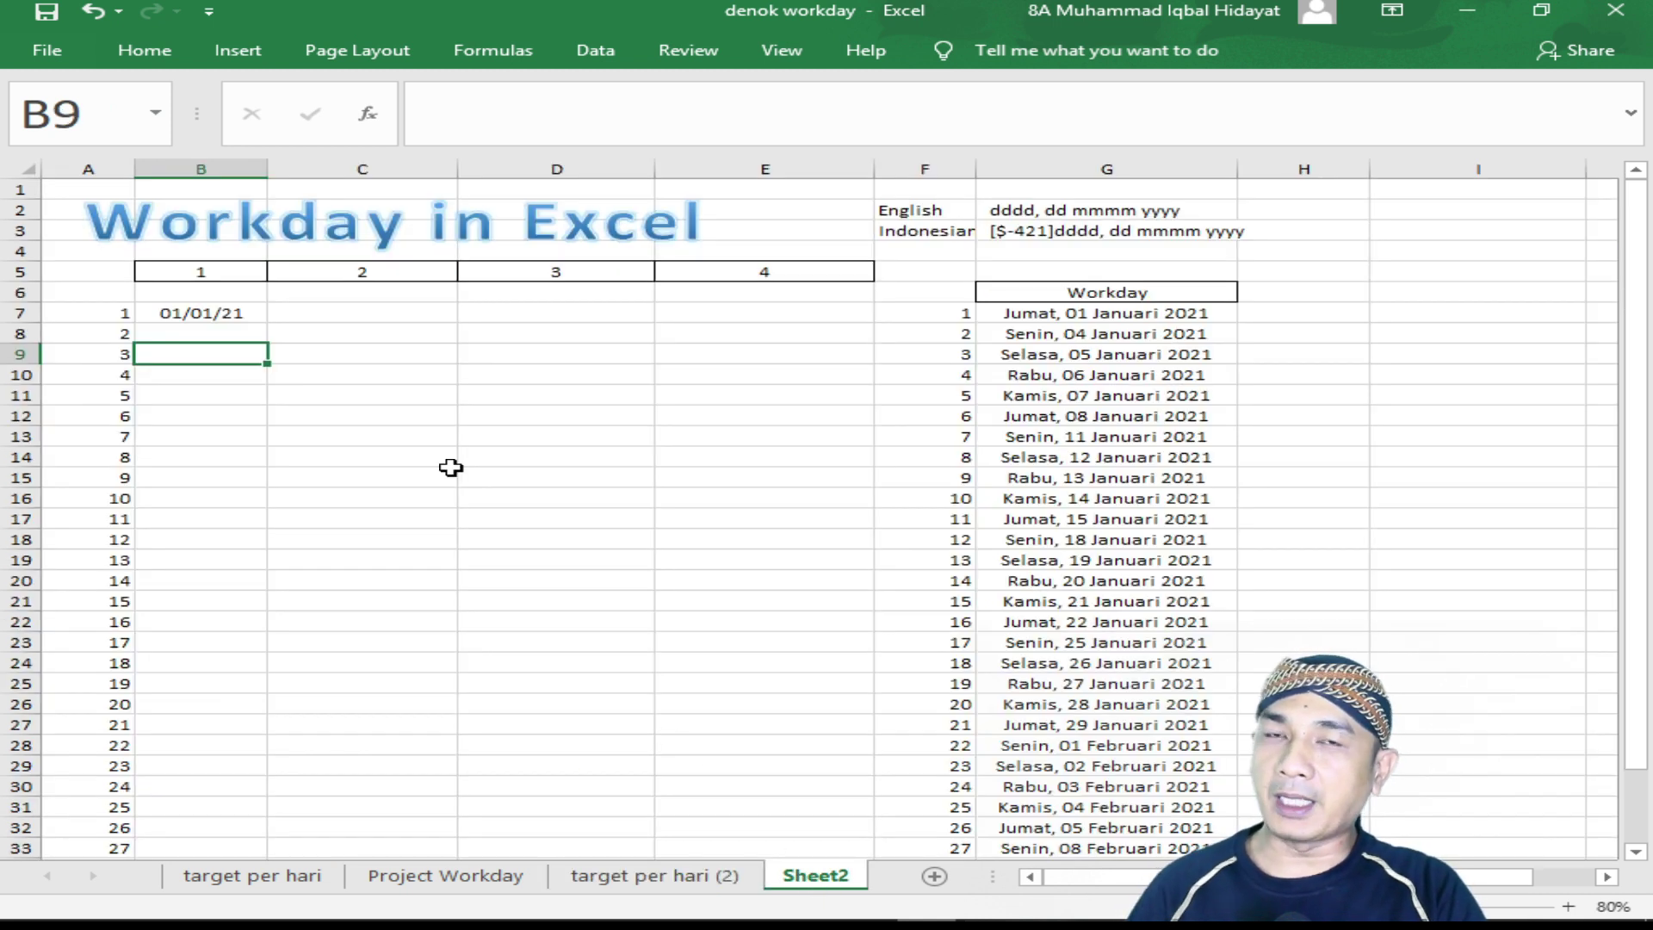
pyautogui.click(240, 320)
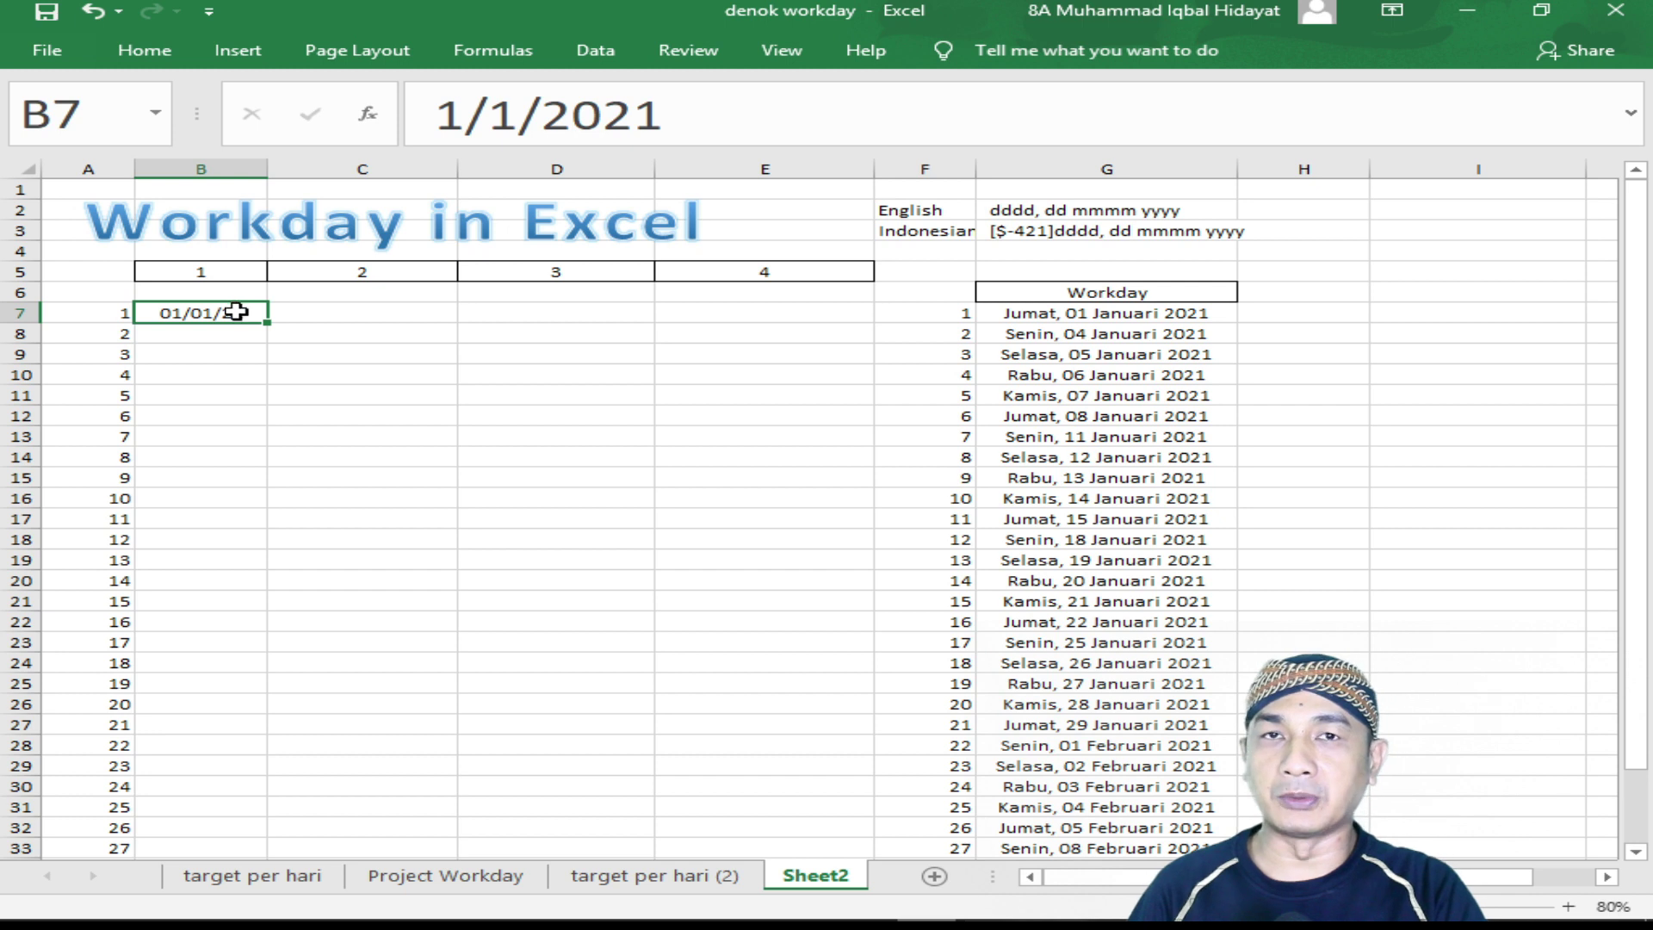
pyautogui.moveTo(267, 327); pyautogui.dragTo(277, 805)
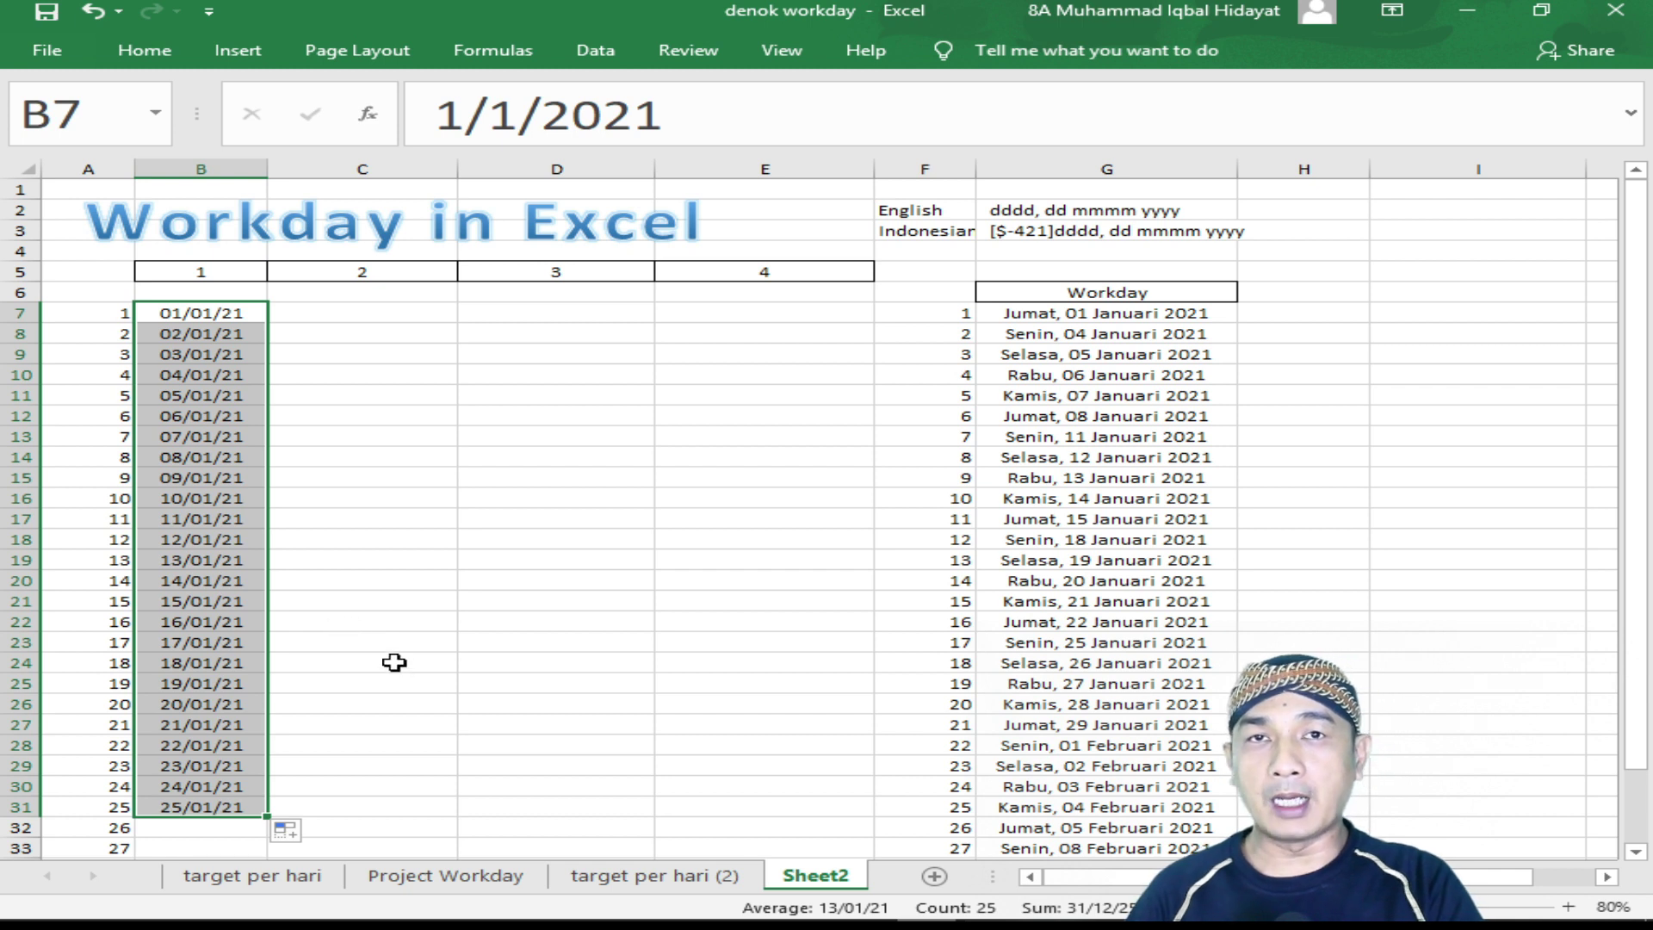
pyautogui.click(222, 320)
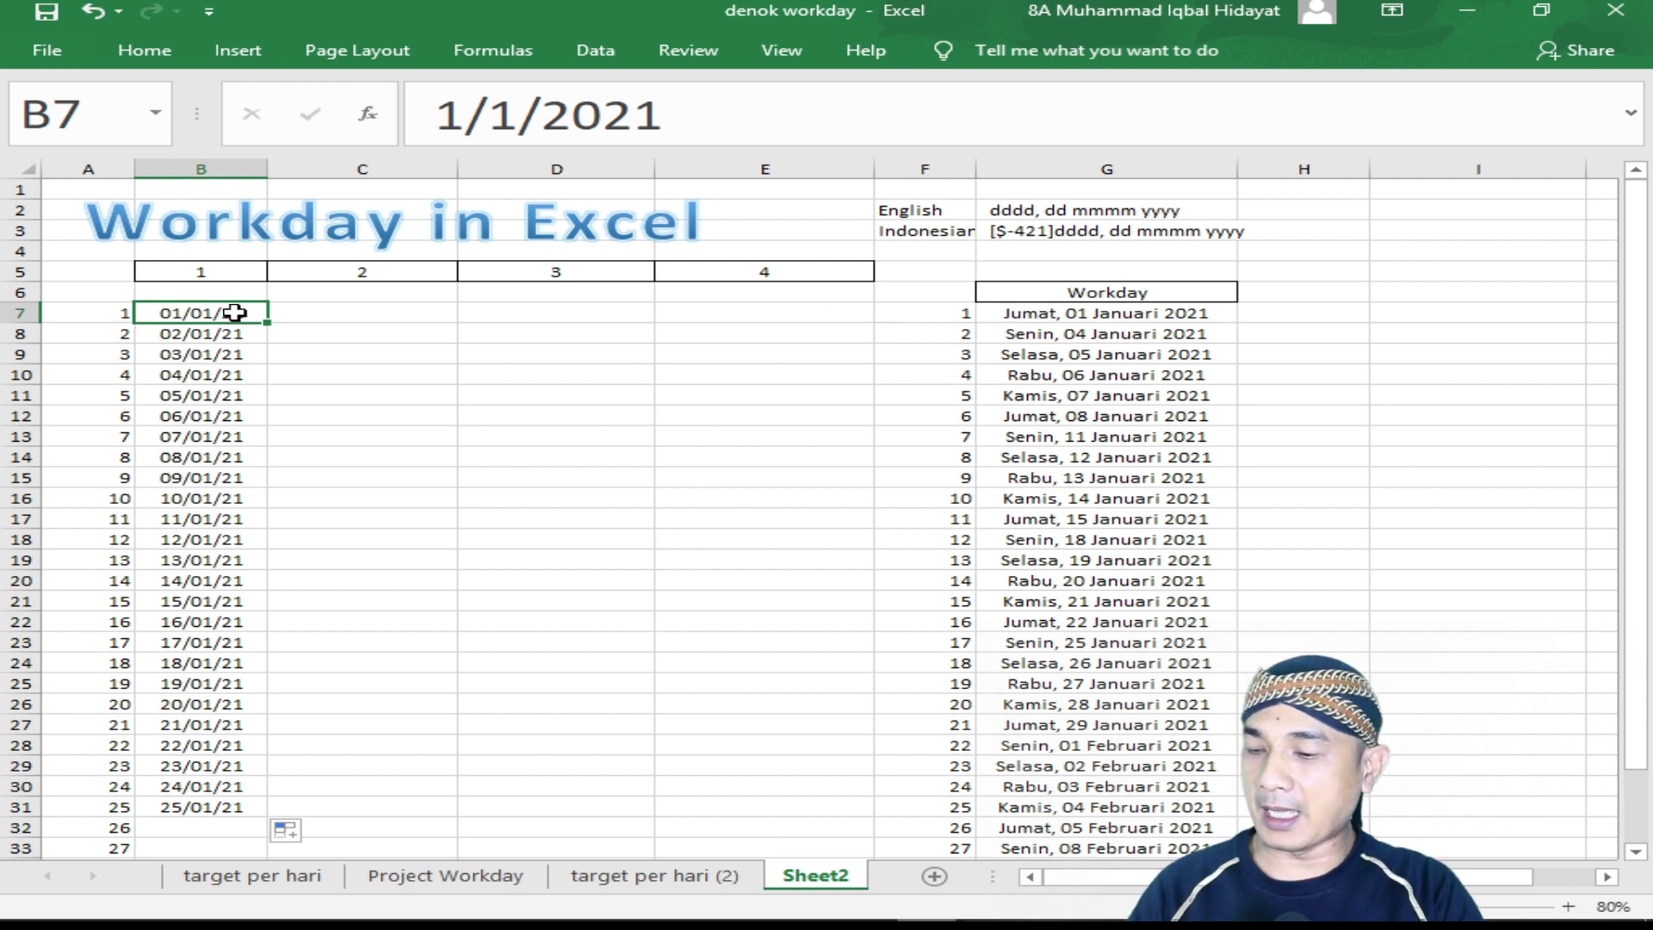
# - Copy the 01/01/21 date in B7 and paste it across C7:E7
pyautogui.hotkey('ctrl', 'c')
pyautogui.moveTo(361, 313); pyautogui.dragTo(764, 312)
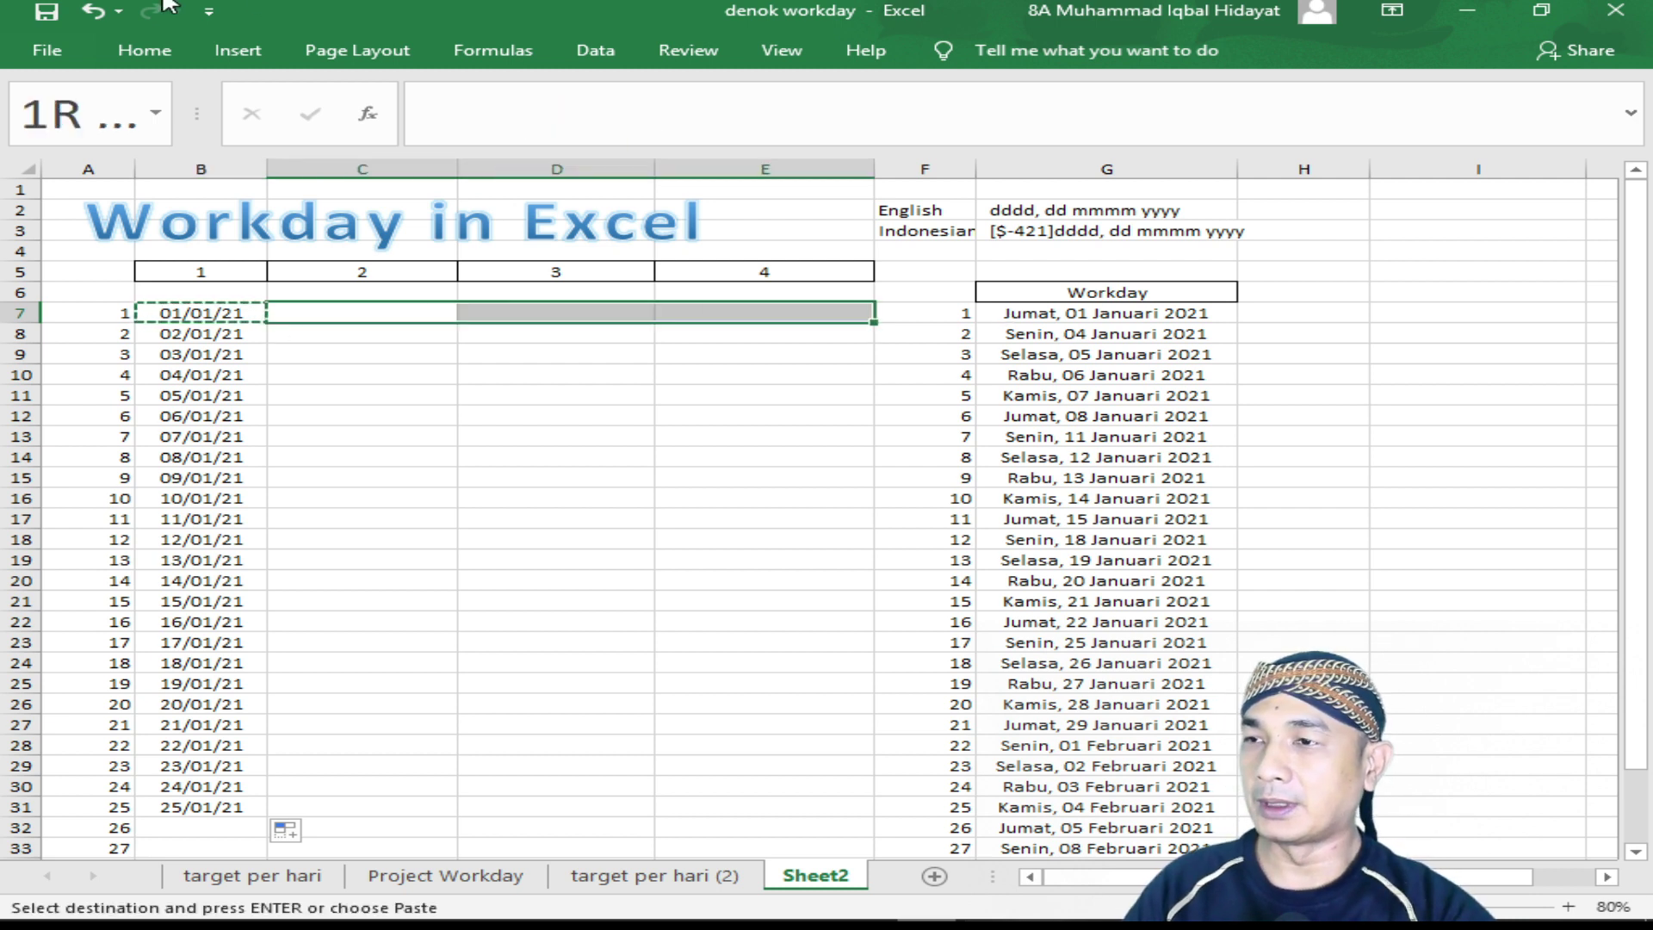
pyautogui.press('Return')
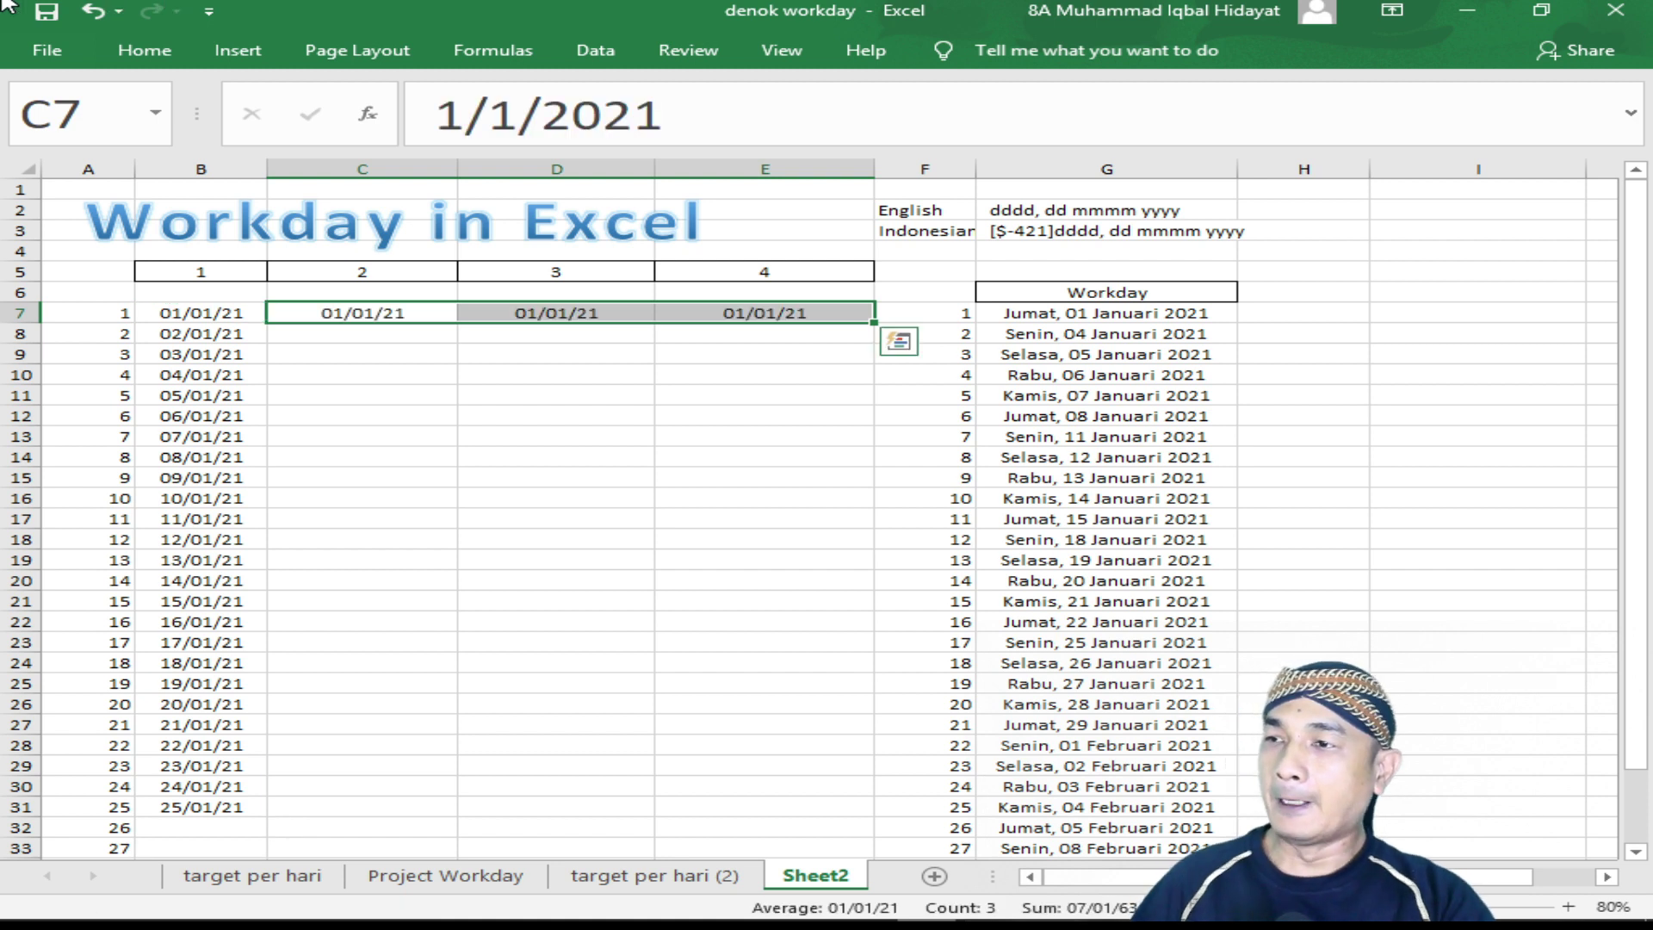
pyautogui.click(413, 313)
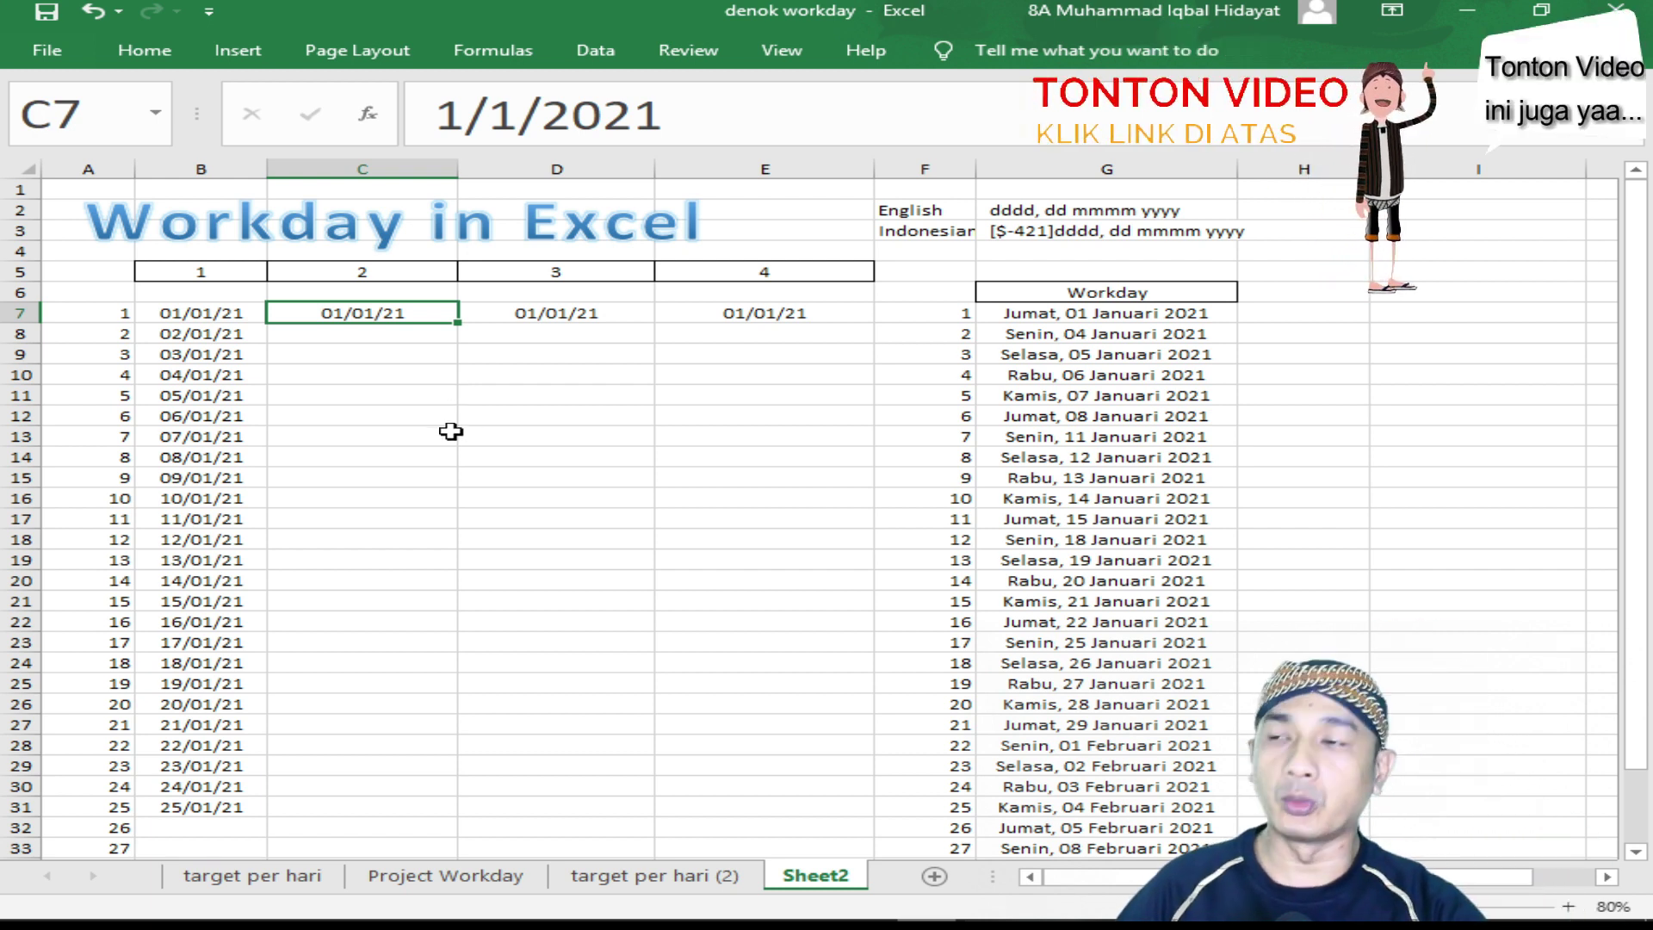
# - Apply the custom number format dddd, dd-mmmm-yyyy to cell C7
pyautogui.rightClick(389, 312)
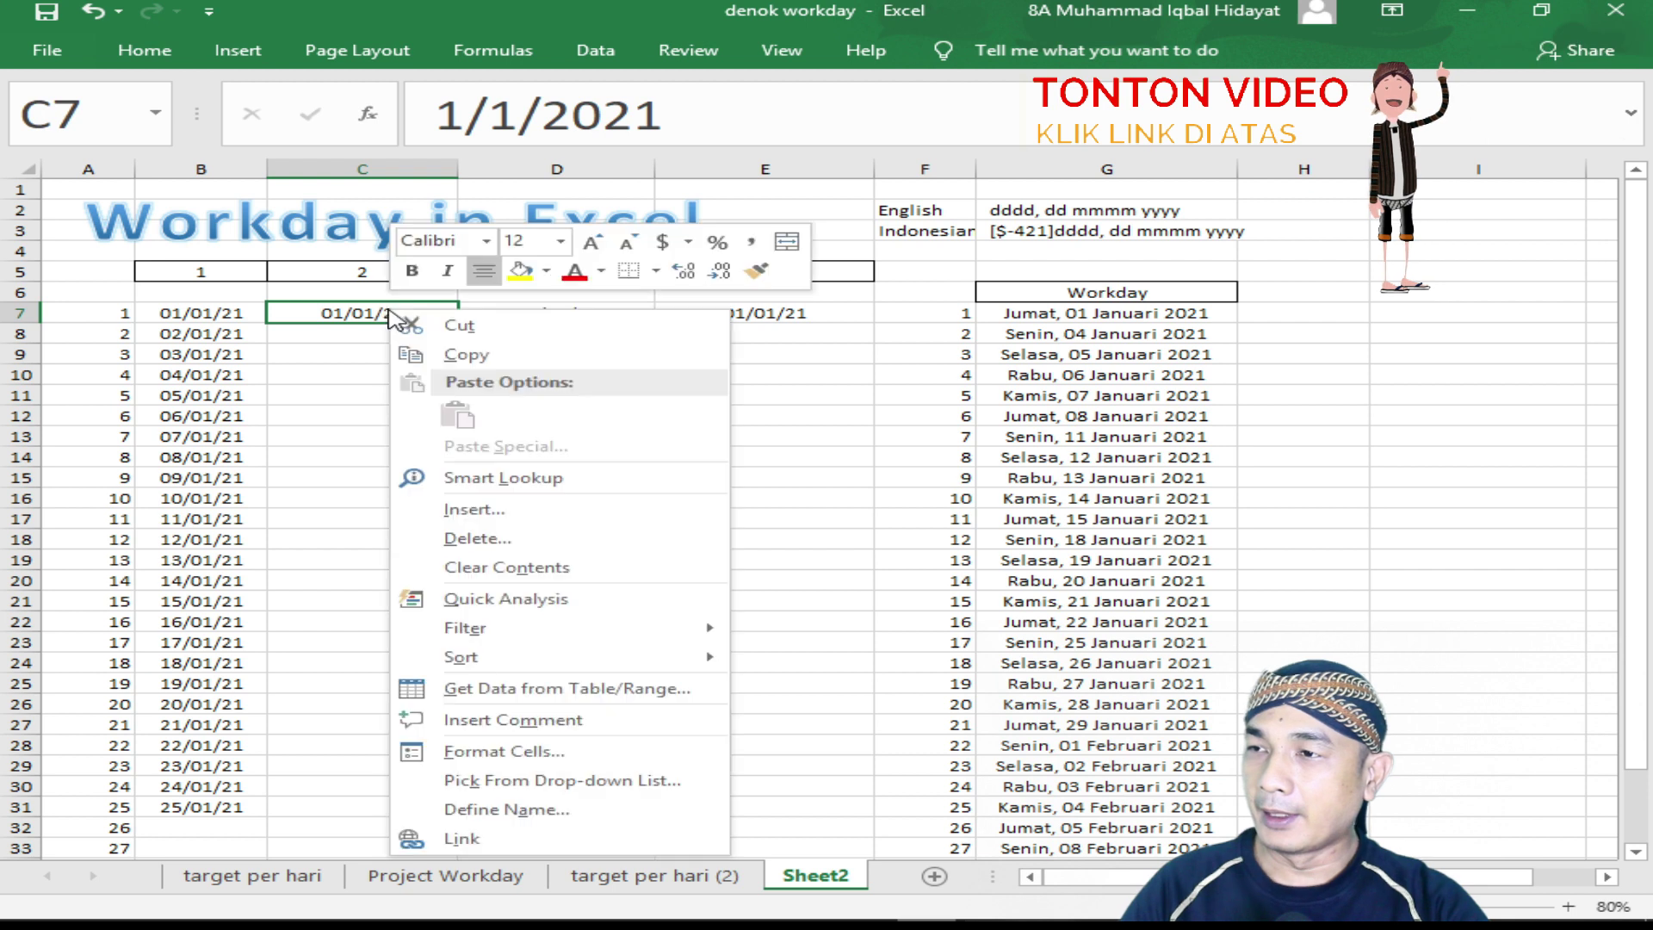
pyautogui.click(475, 751)
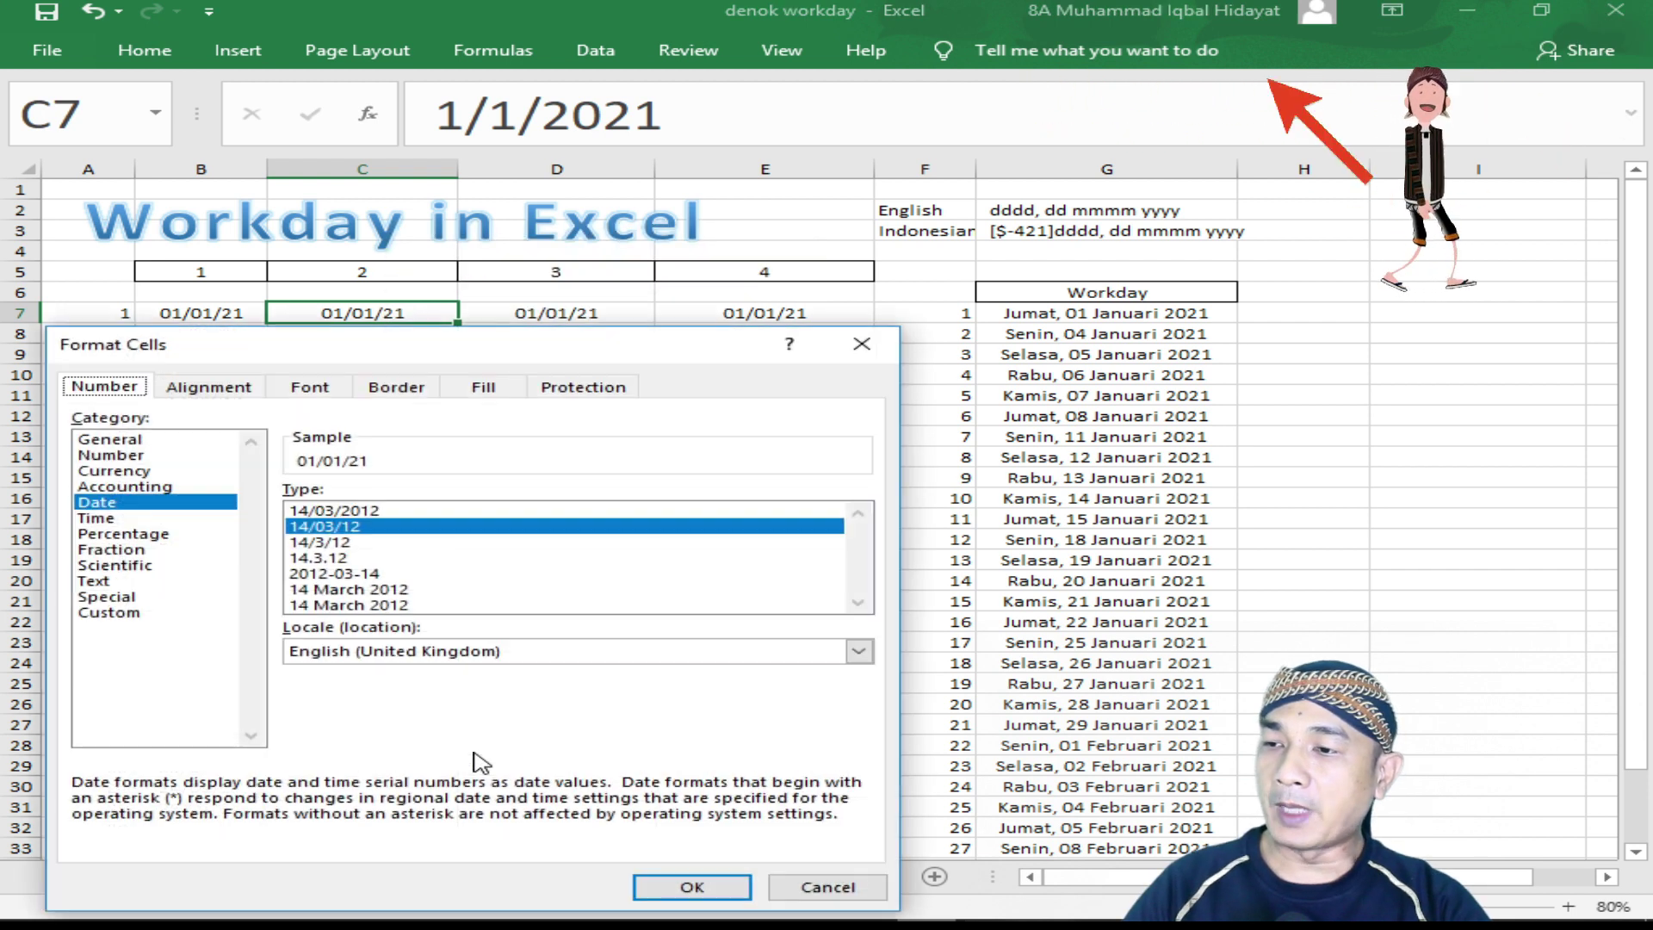
pyautogui.click(103, 612)
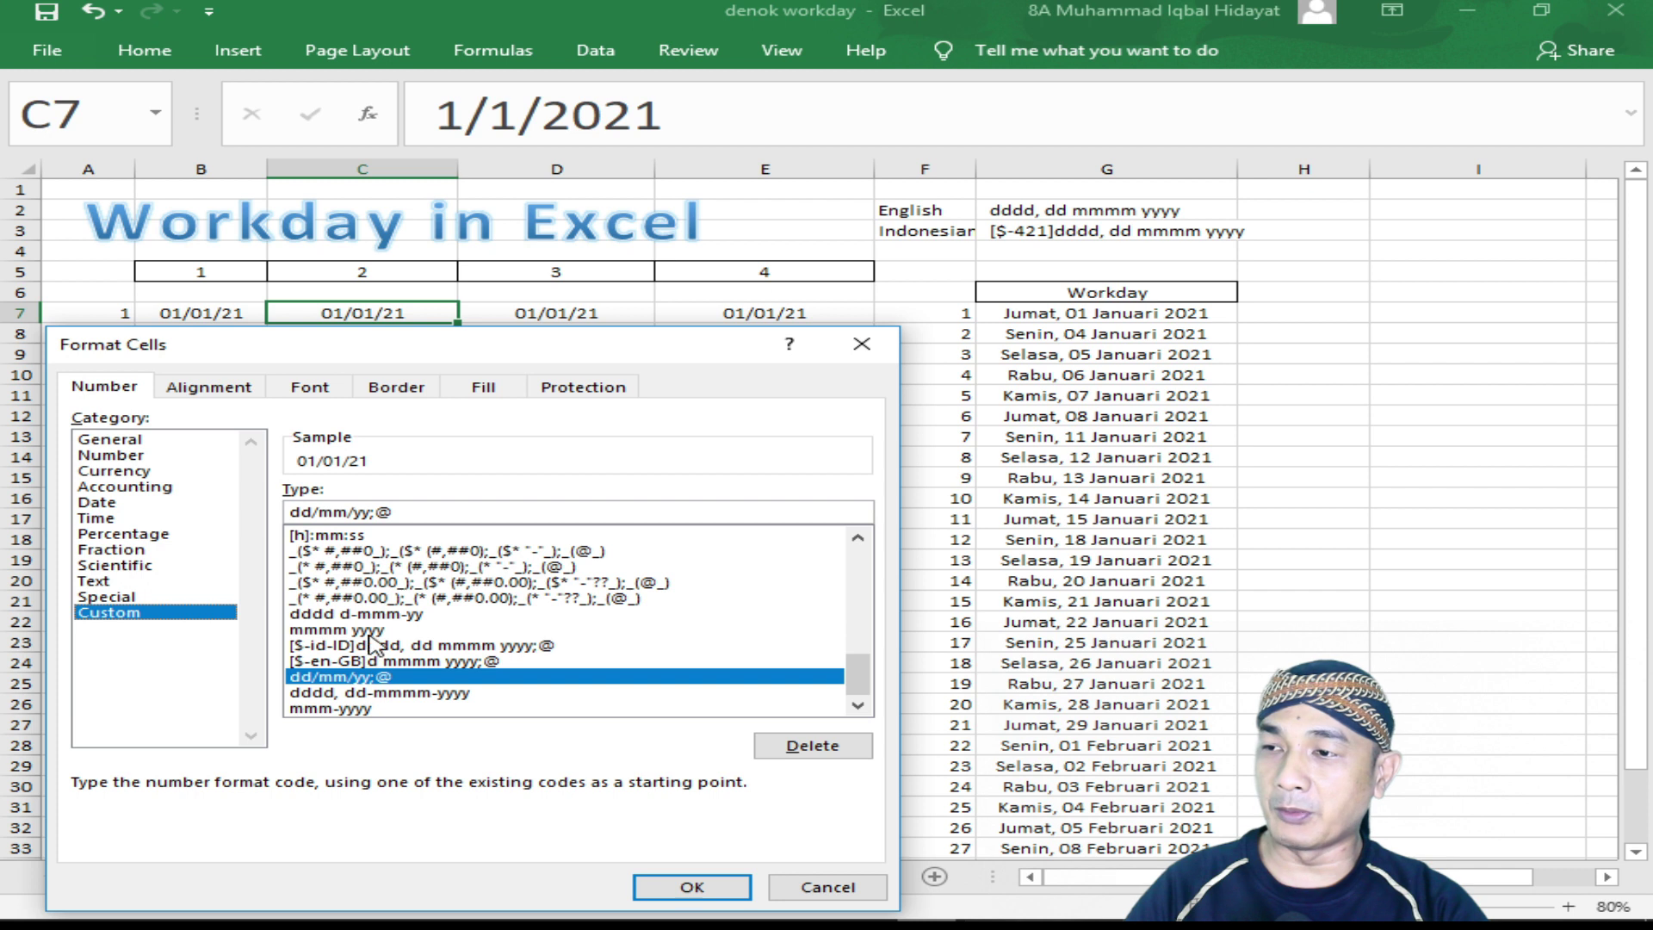
pyautogui.click(393, 693)
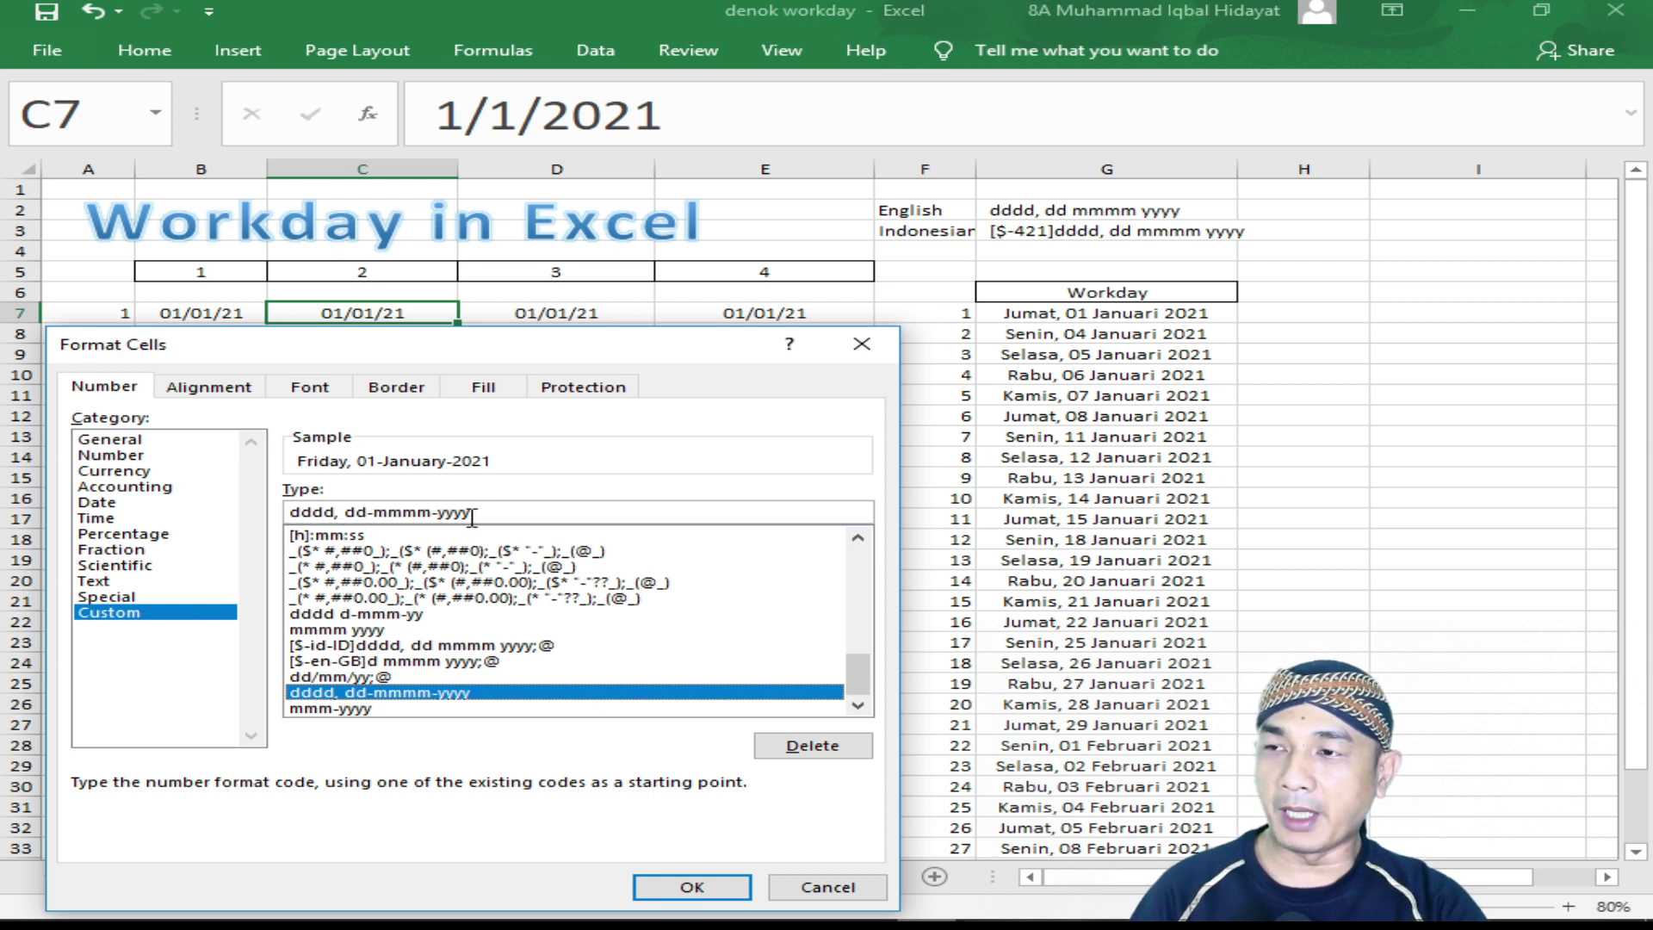
pyautogui.click(689, 890)
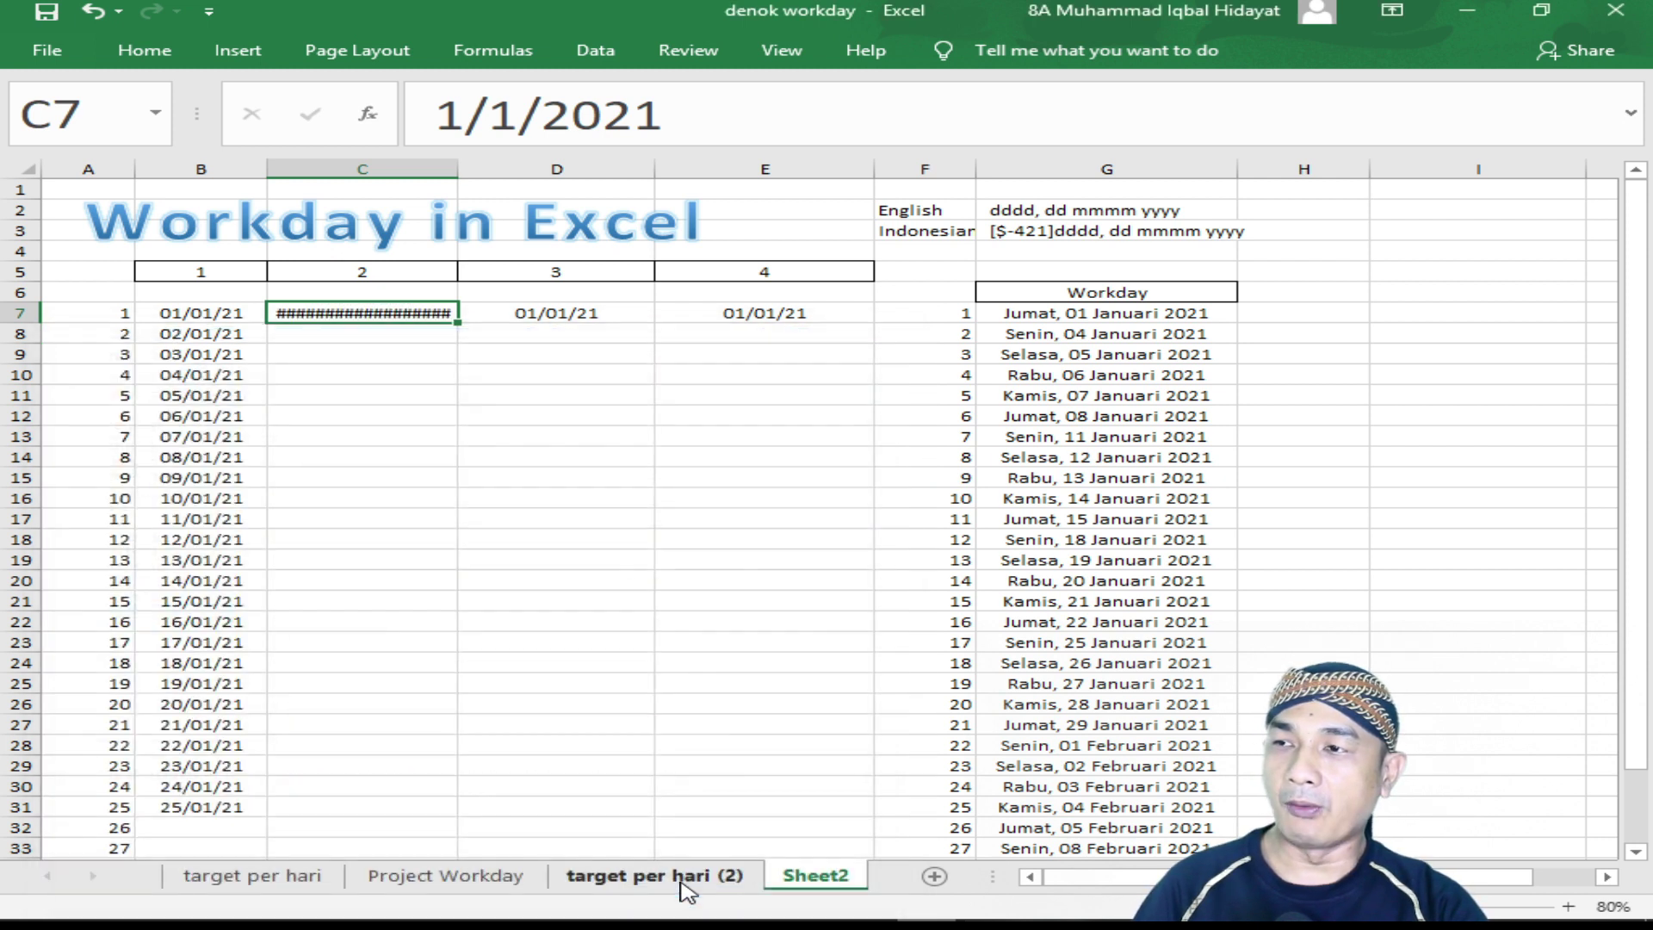
# - Widen column C and fill long dates from C7 down to Tuesday, 26-January-2021 in C32
pyautogui.moveTo(454, 164)
pyautogui.mouseDown()
pyautogui.moveTo(534, 163)
pyautogui.moveTo(516, 175)
pyautogui.mouseUp()
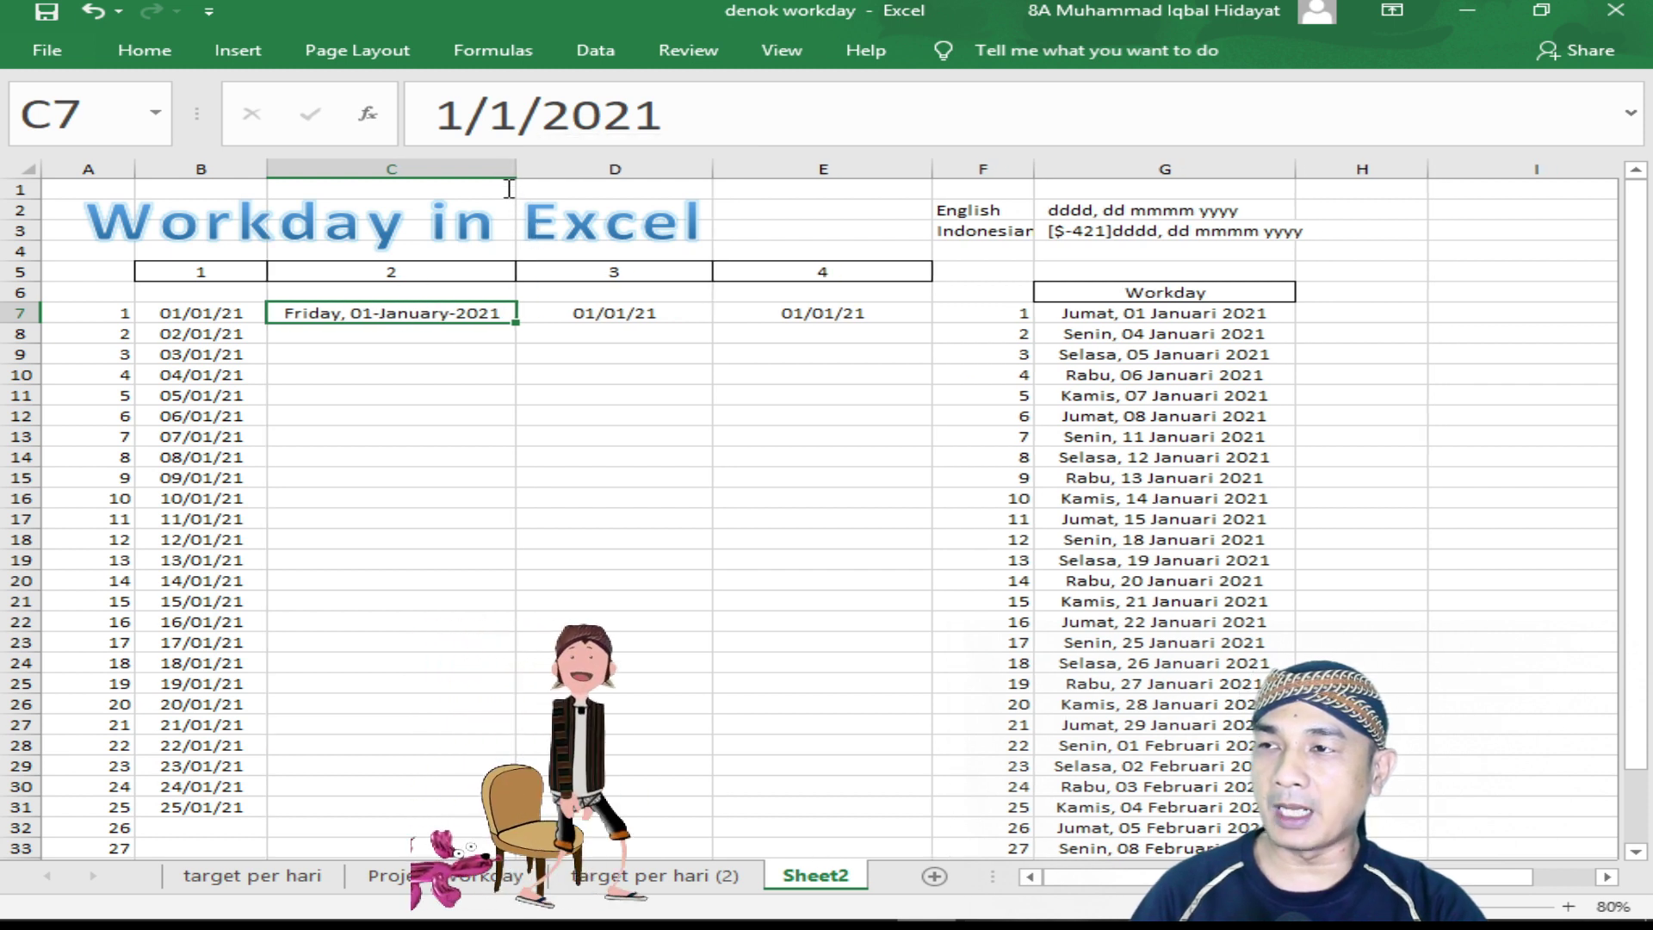
pyautogui.moveTo(515, 163); pyautogui.dragTo(535, 163)
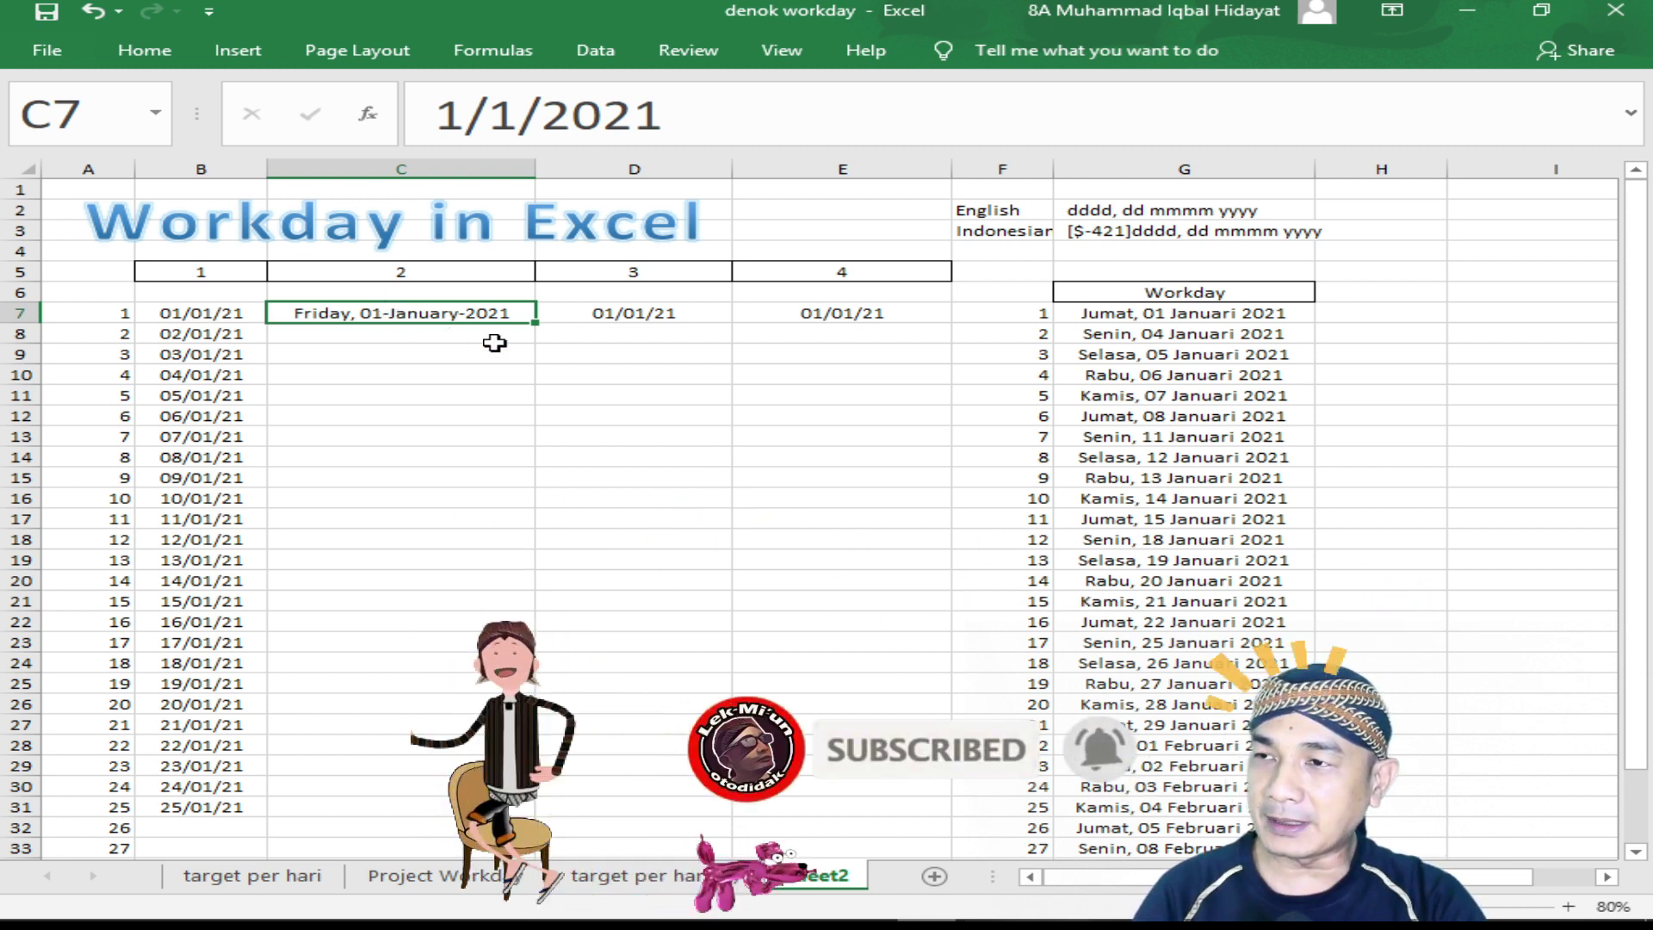
pyautogui.moveTo(536, 321); pyautogui.dragTo(516, 828)
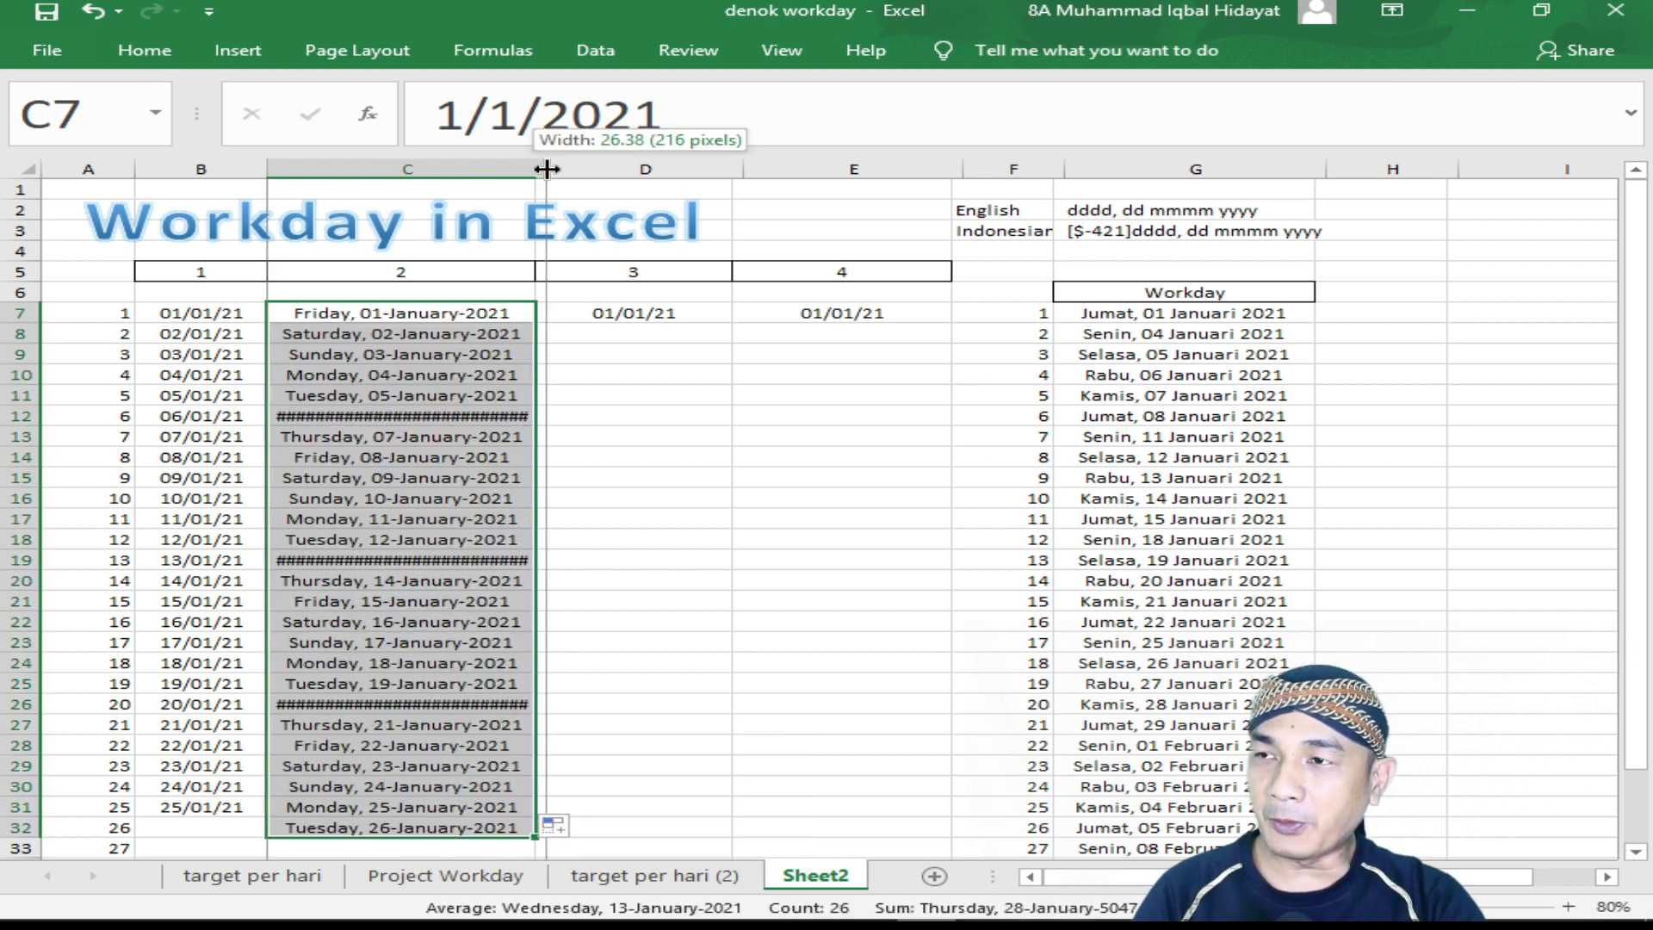
pyautogui.moveTo(527, 166); pyautogui.dragTo(561, 166)
pyautogui.click(387, 416)
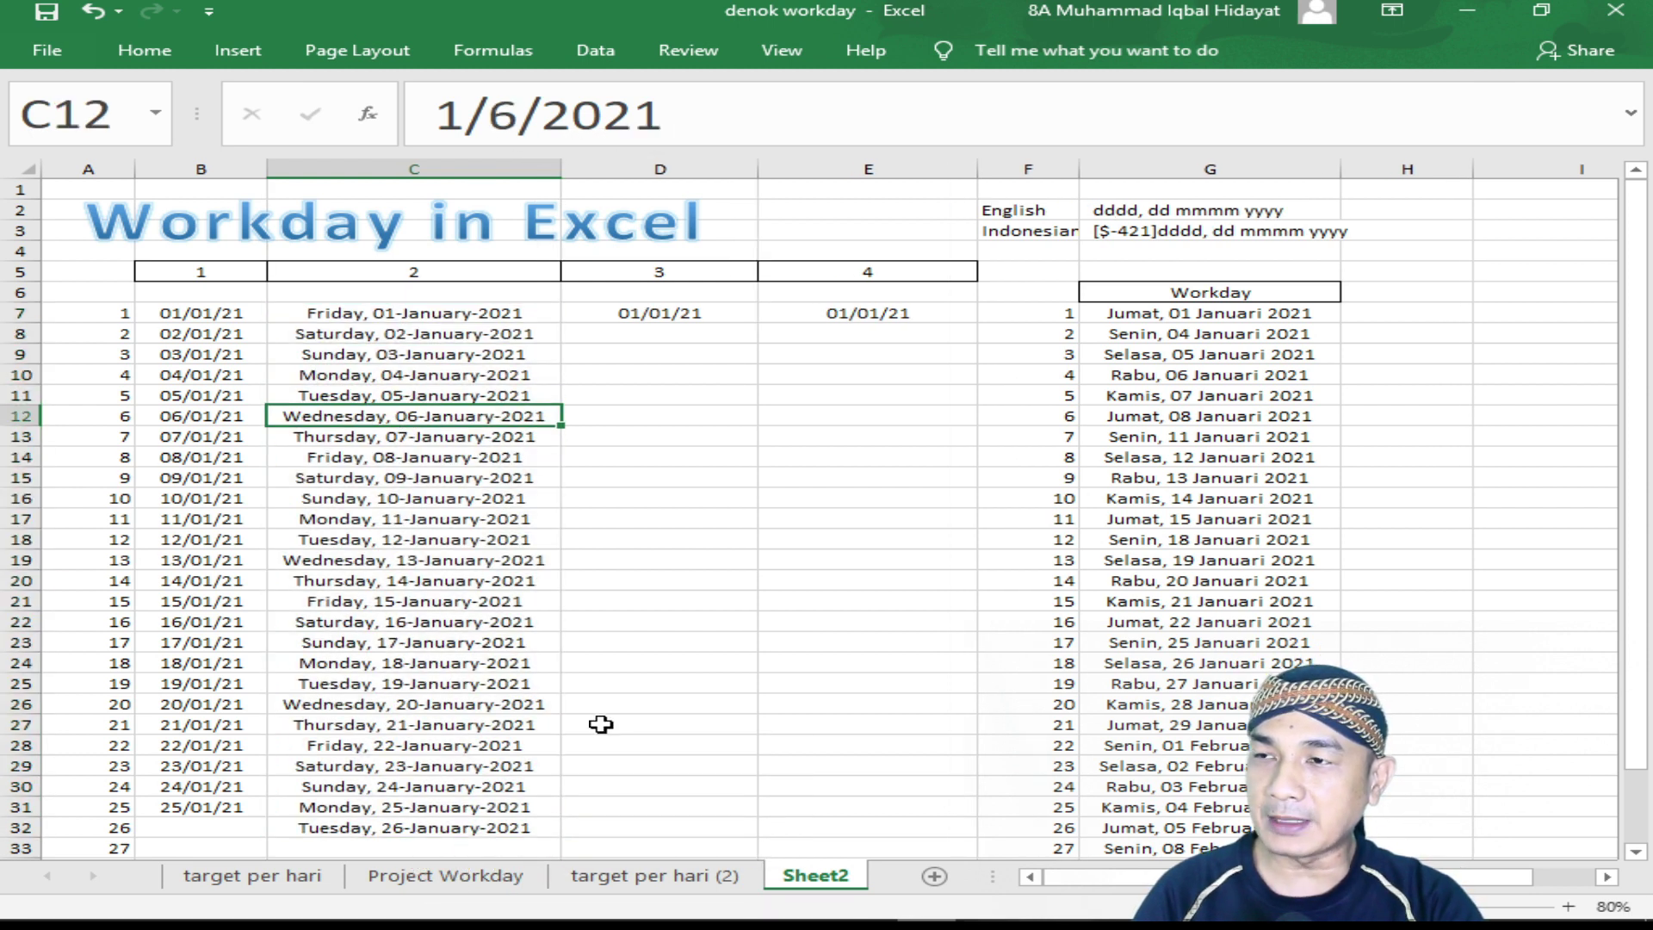
pyautogui.click(393, 316)
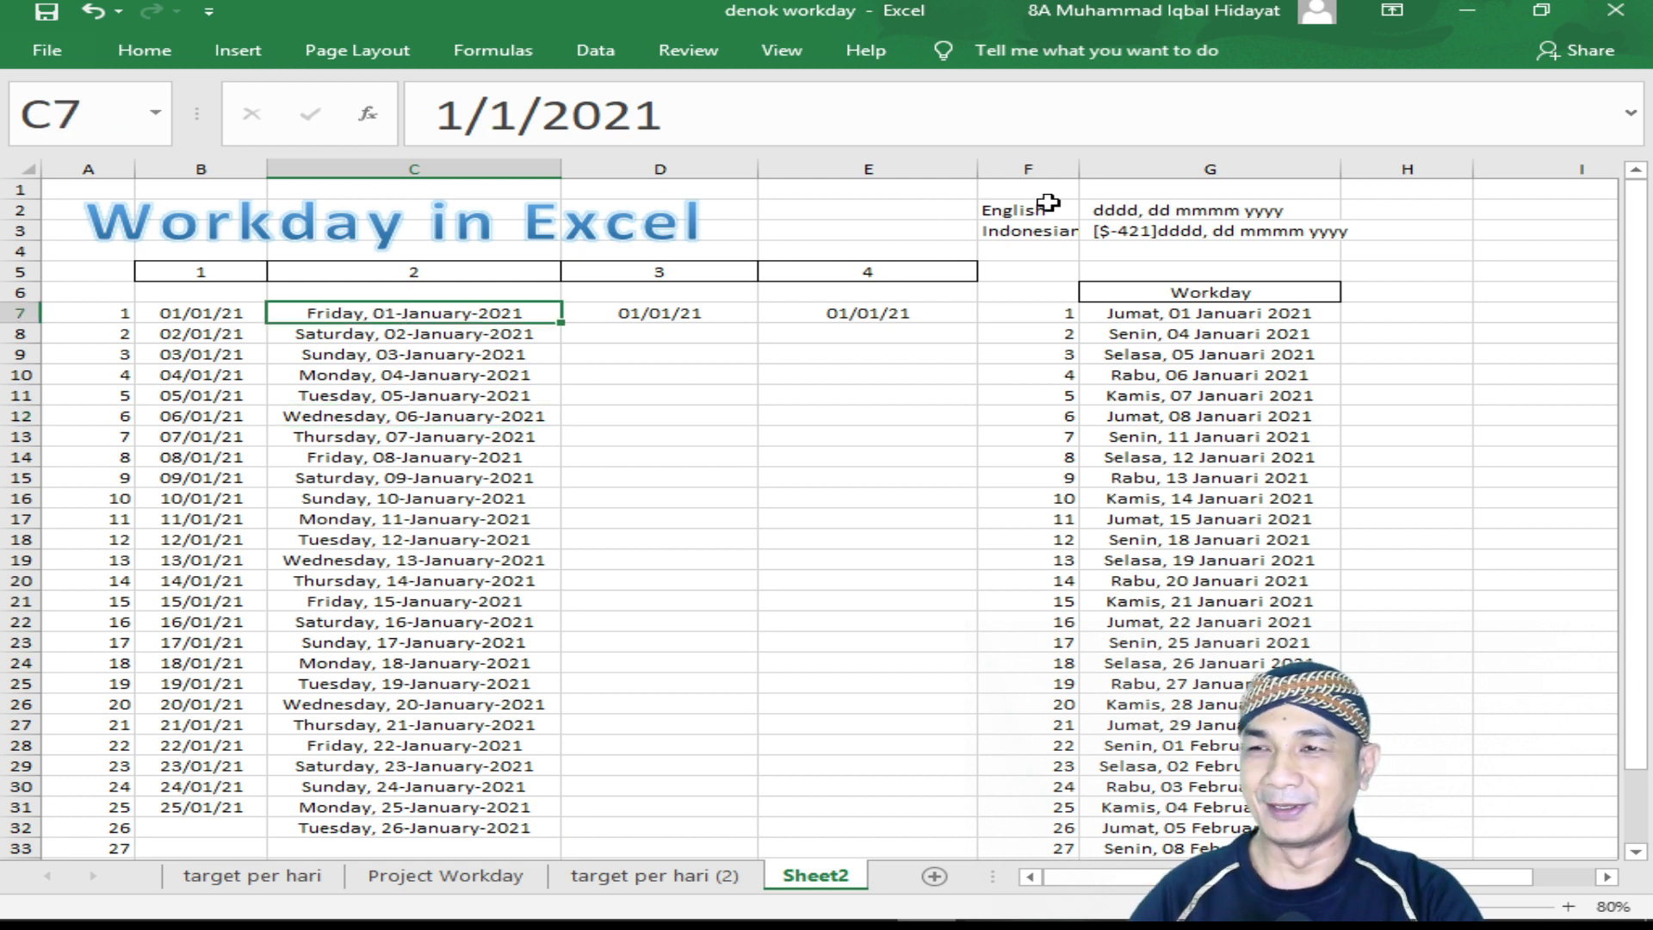
# - Copy the text [$-421]dddd, dd mmmm yyyy from G3's formula bar
pyautogui.click(1135, 211)
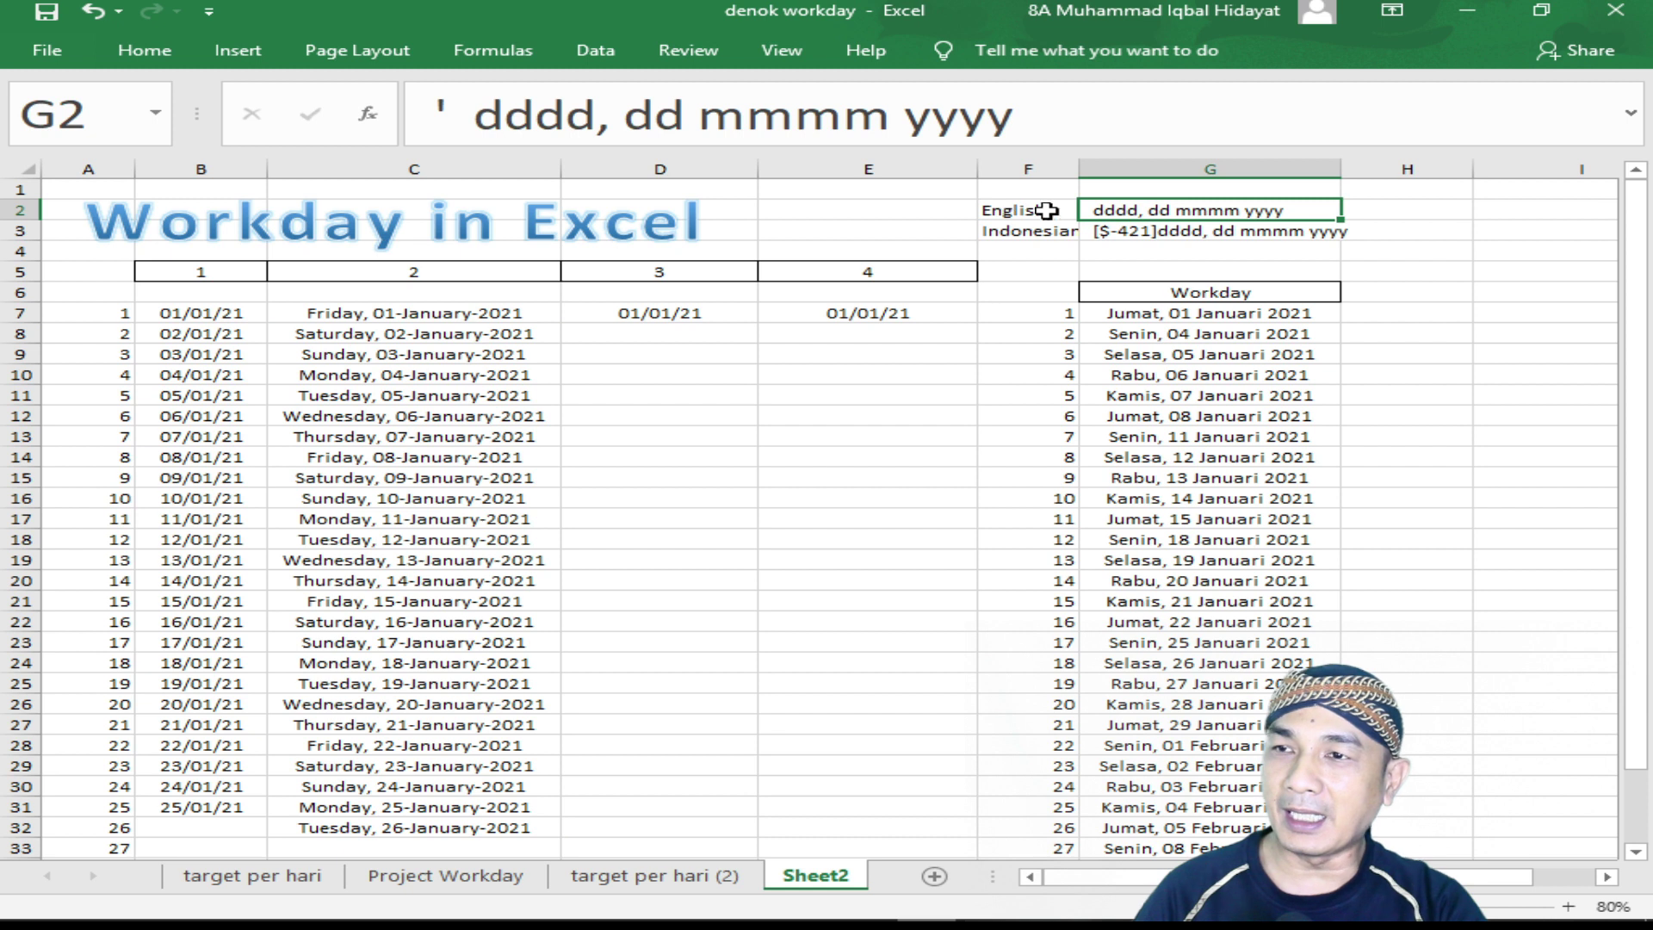
pyautogui.click(1141, 234)
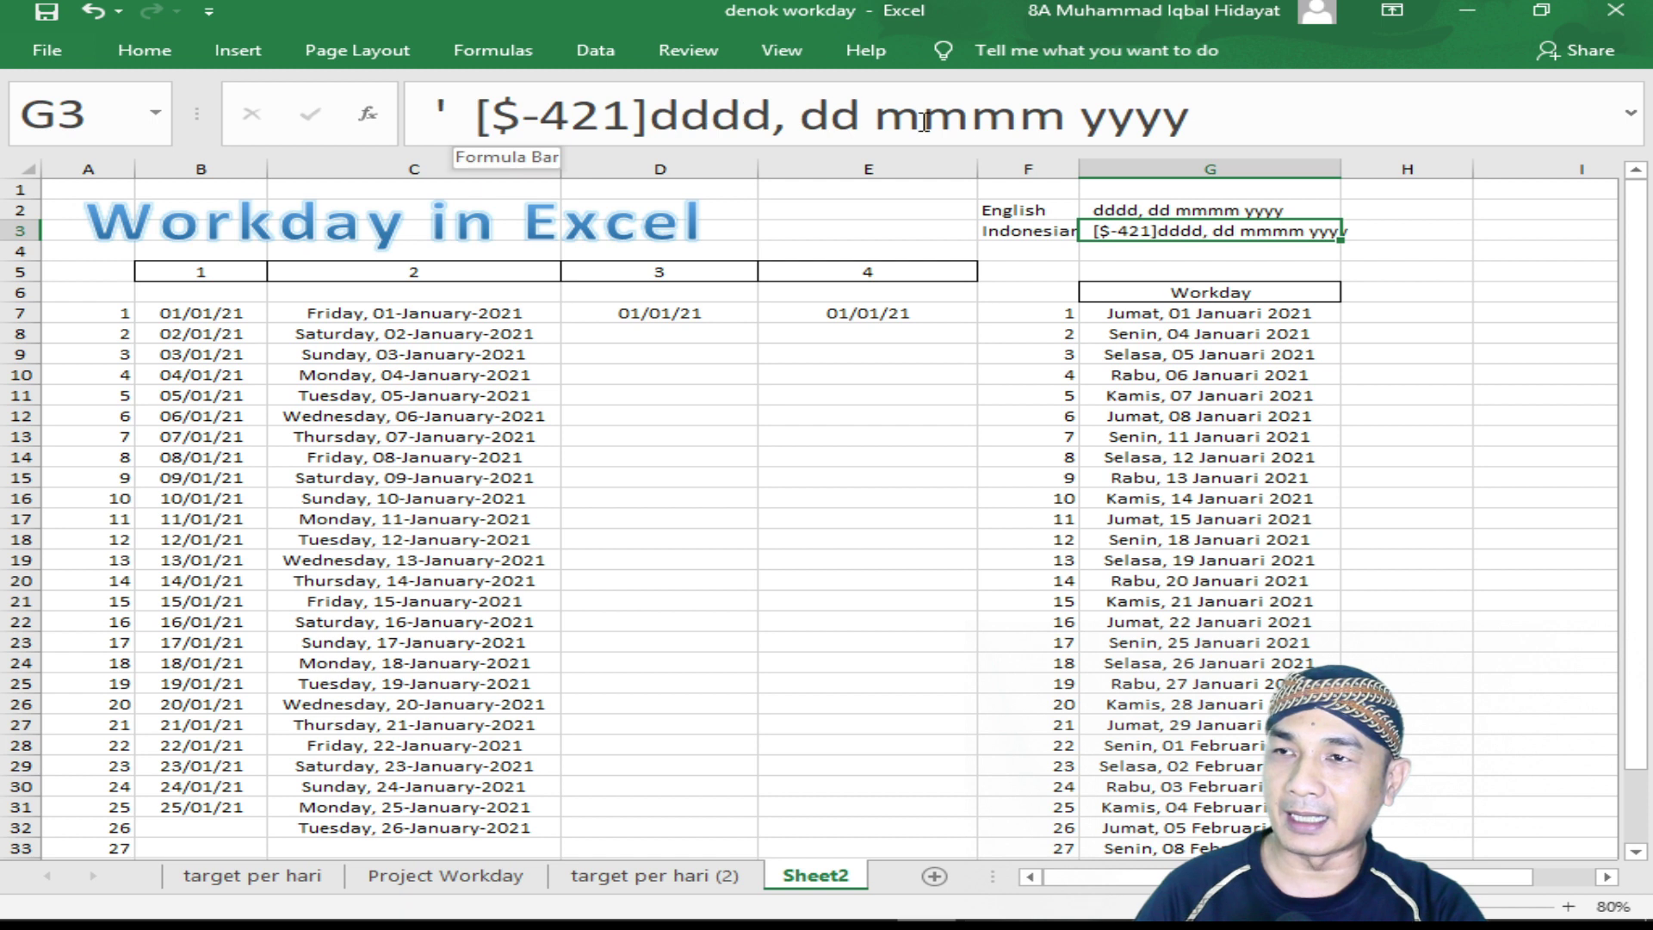
pyautogui.moveTo(1223, 108); pyautogui.dragTo(479, 114)
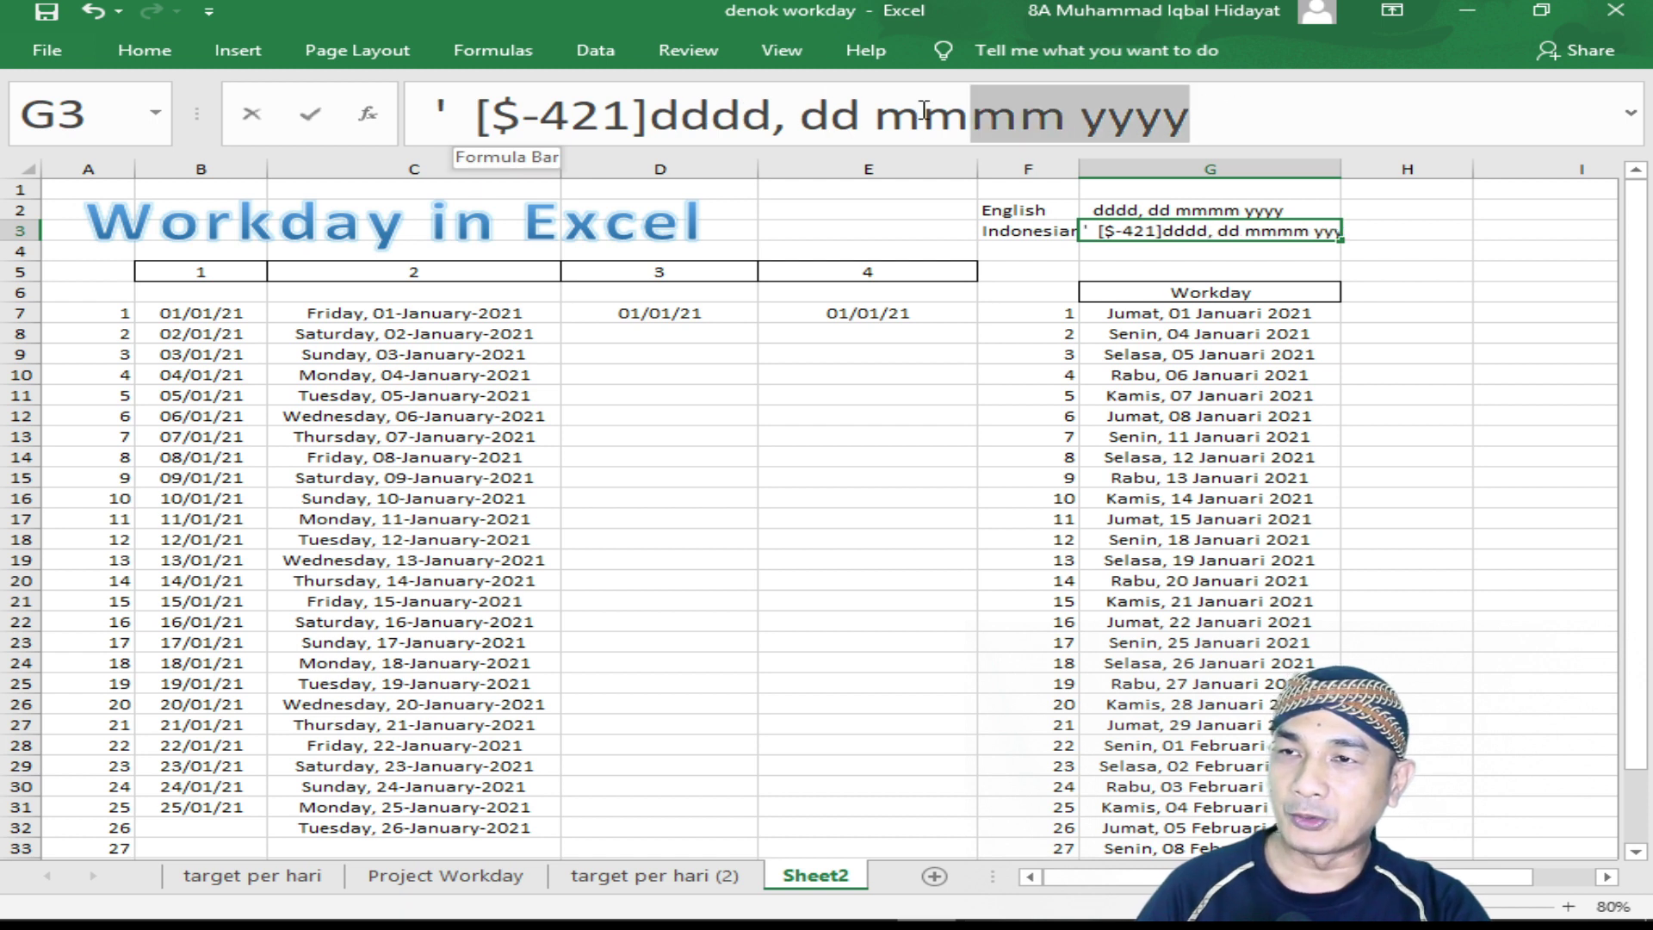
pyautogui.rightClick(488, 114)
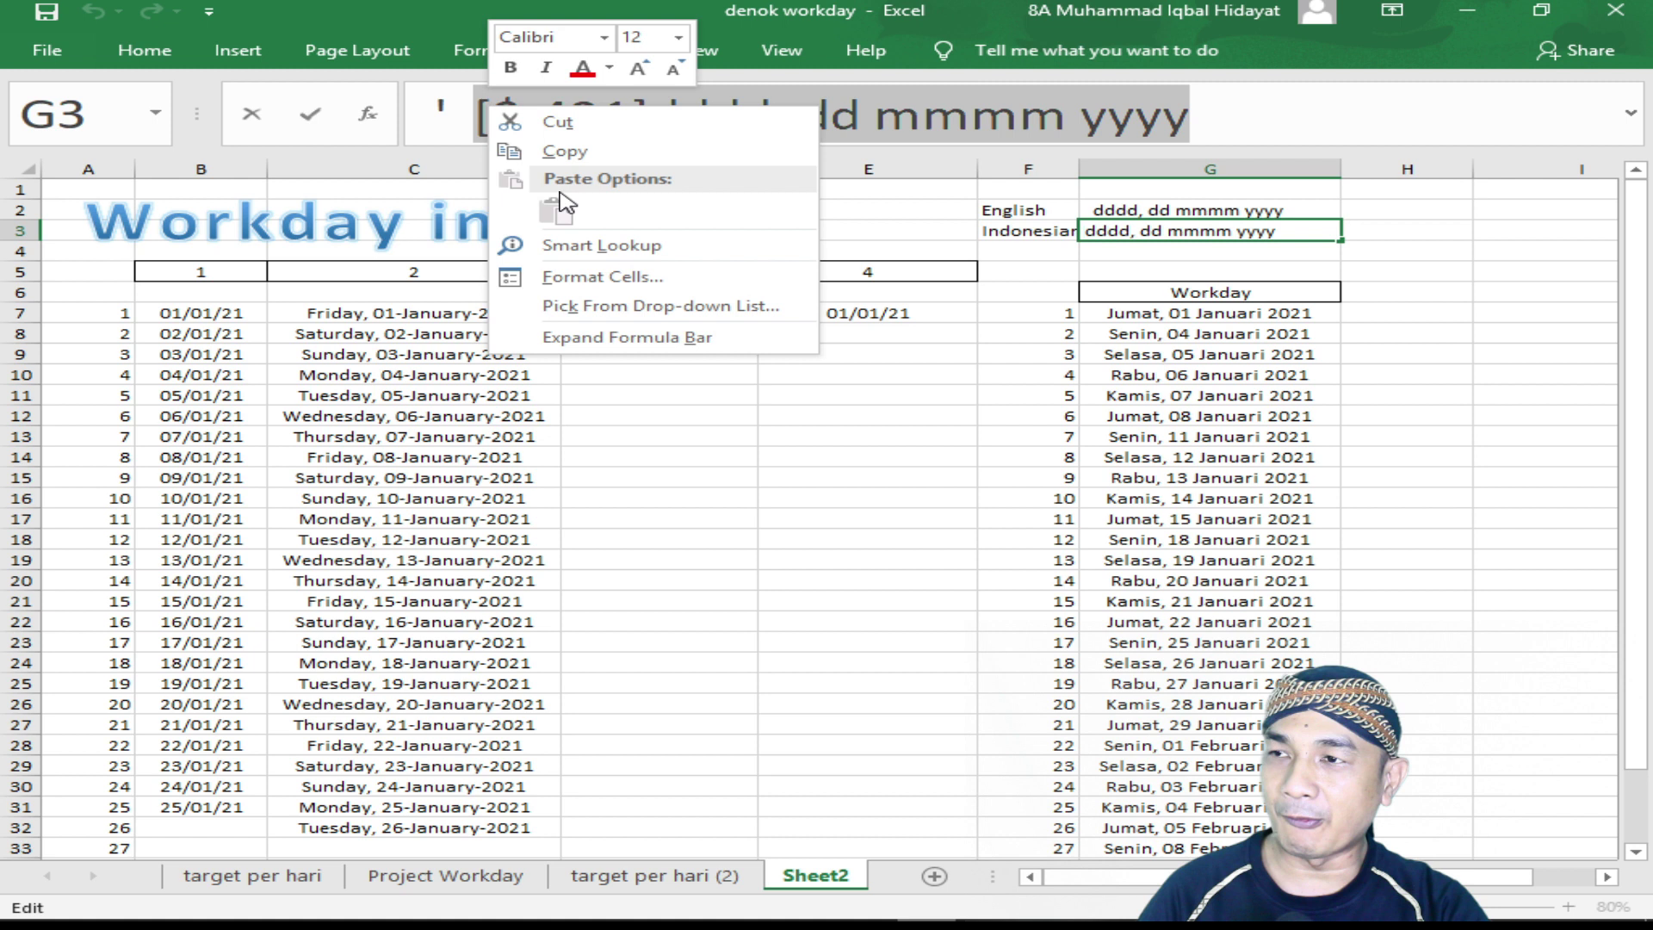
pyautogui.click(584, 148)
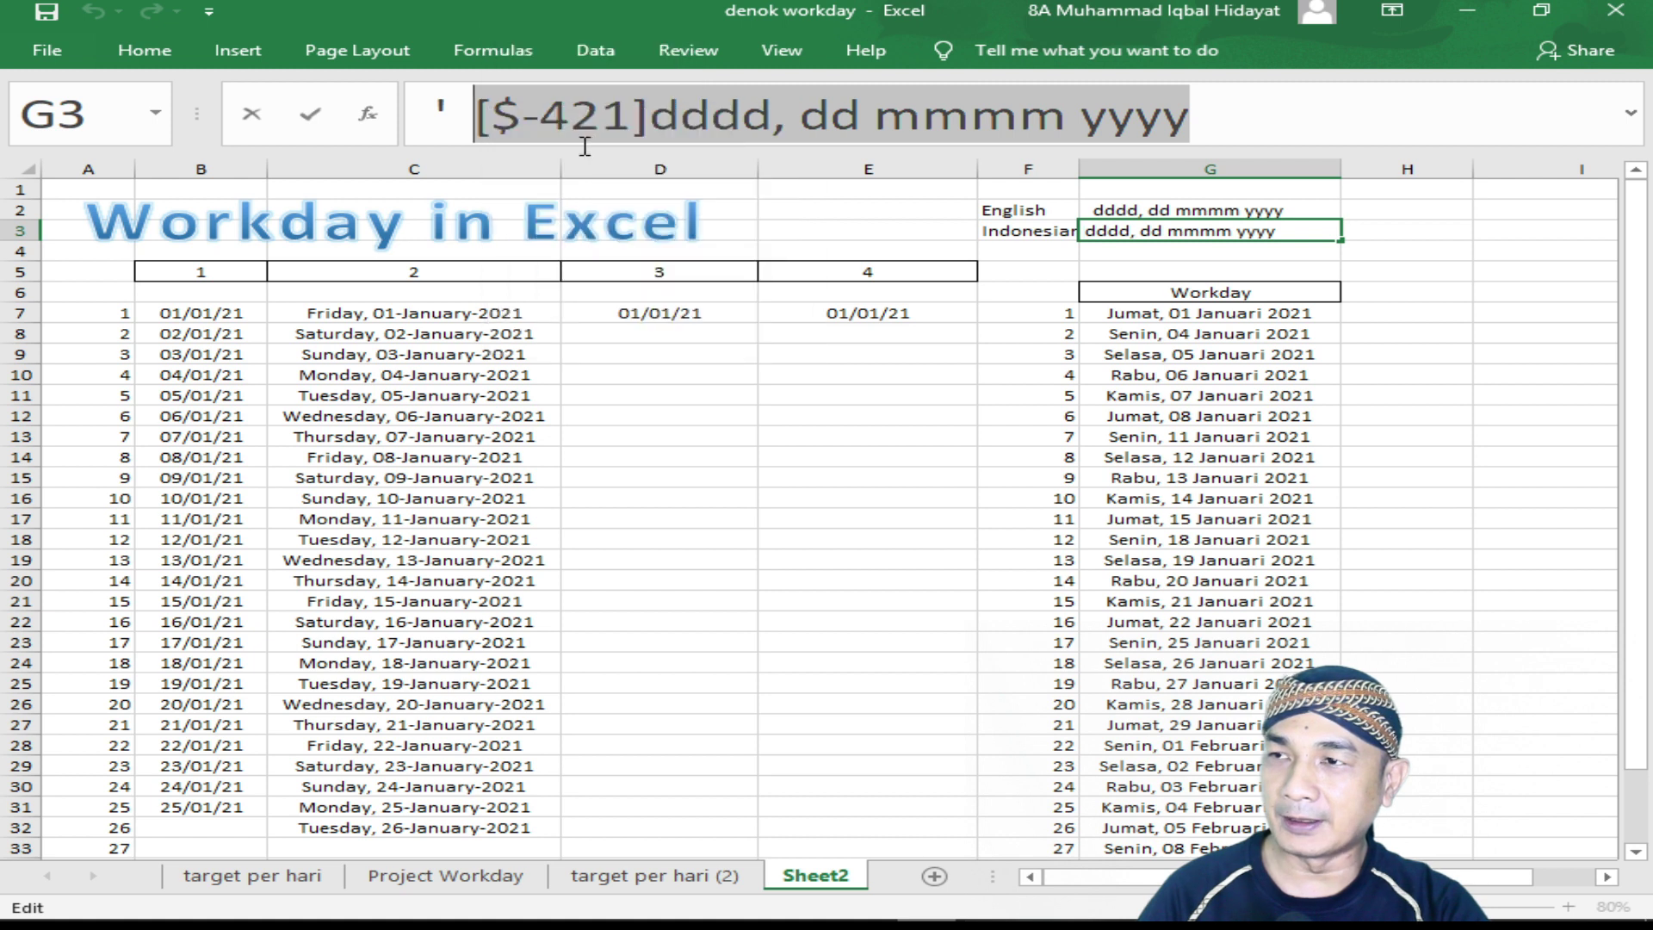
pyautogui.click(677, 312)
# - Paste [$-421]dddd, dd mmmm yyyy as D7's custom format, replacing the existing code
pyautogui.rightClick(677, 312)
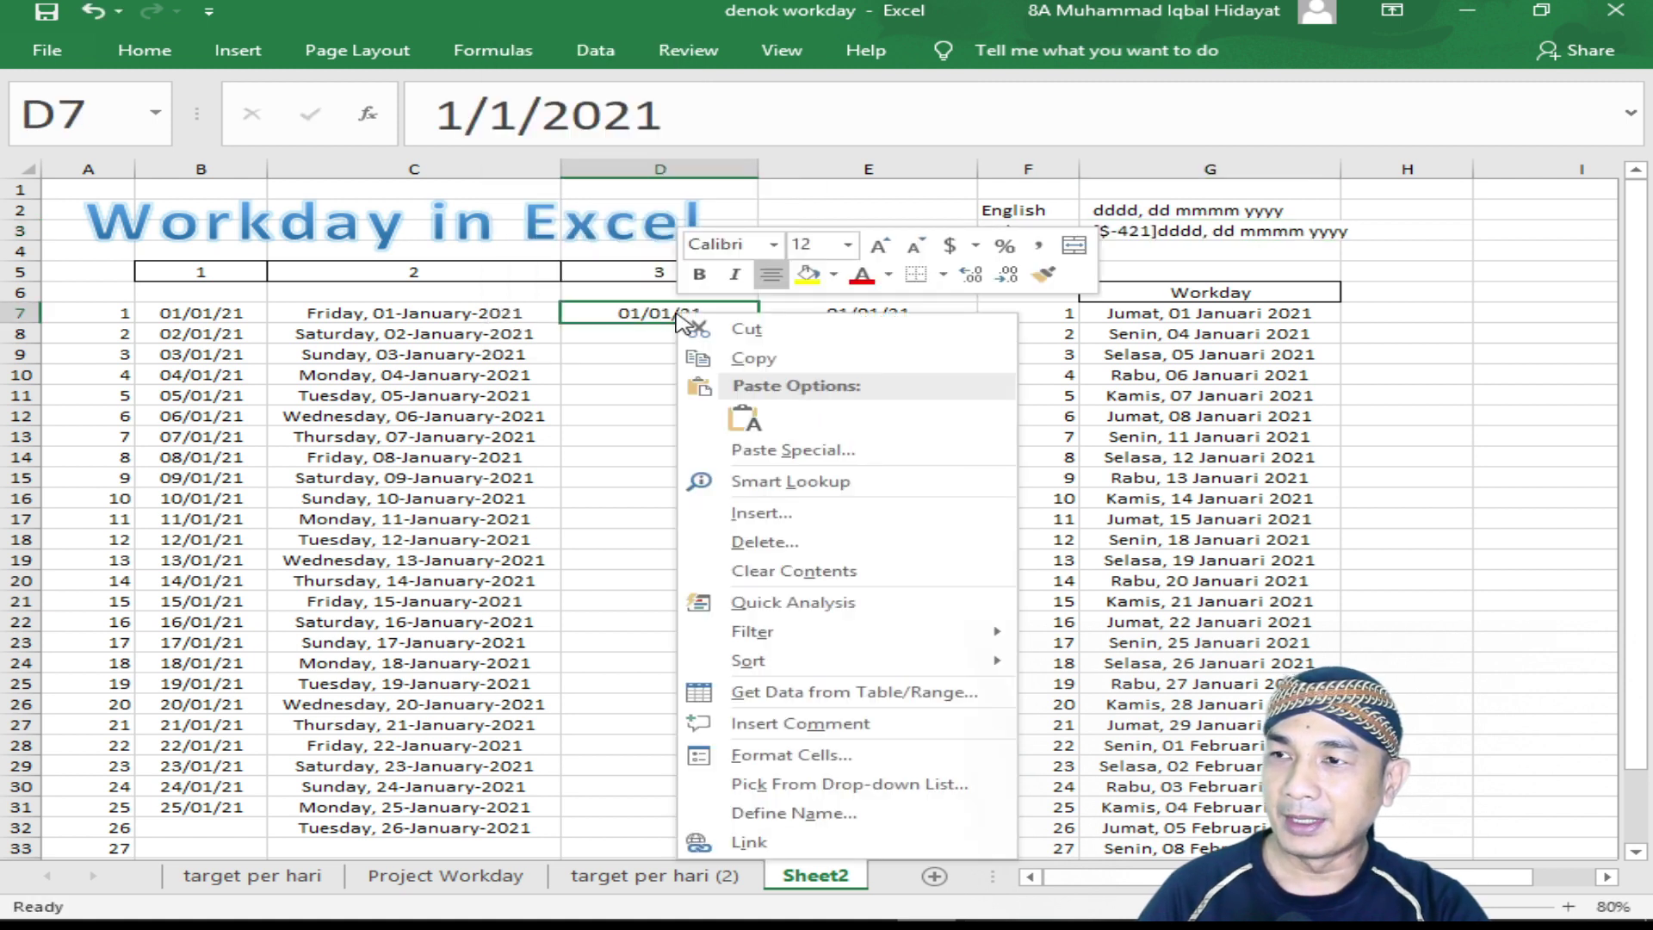
pyautogui.click(779, 765)
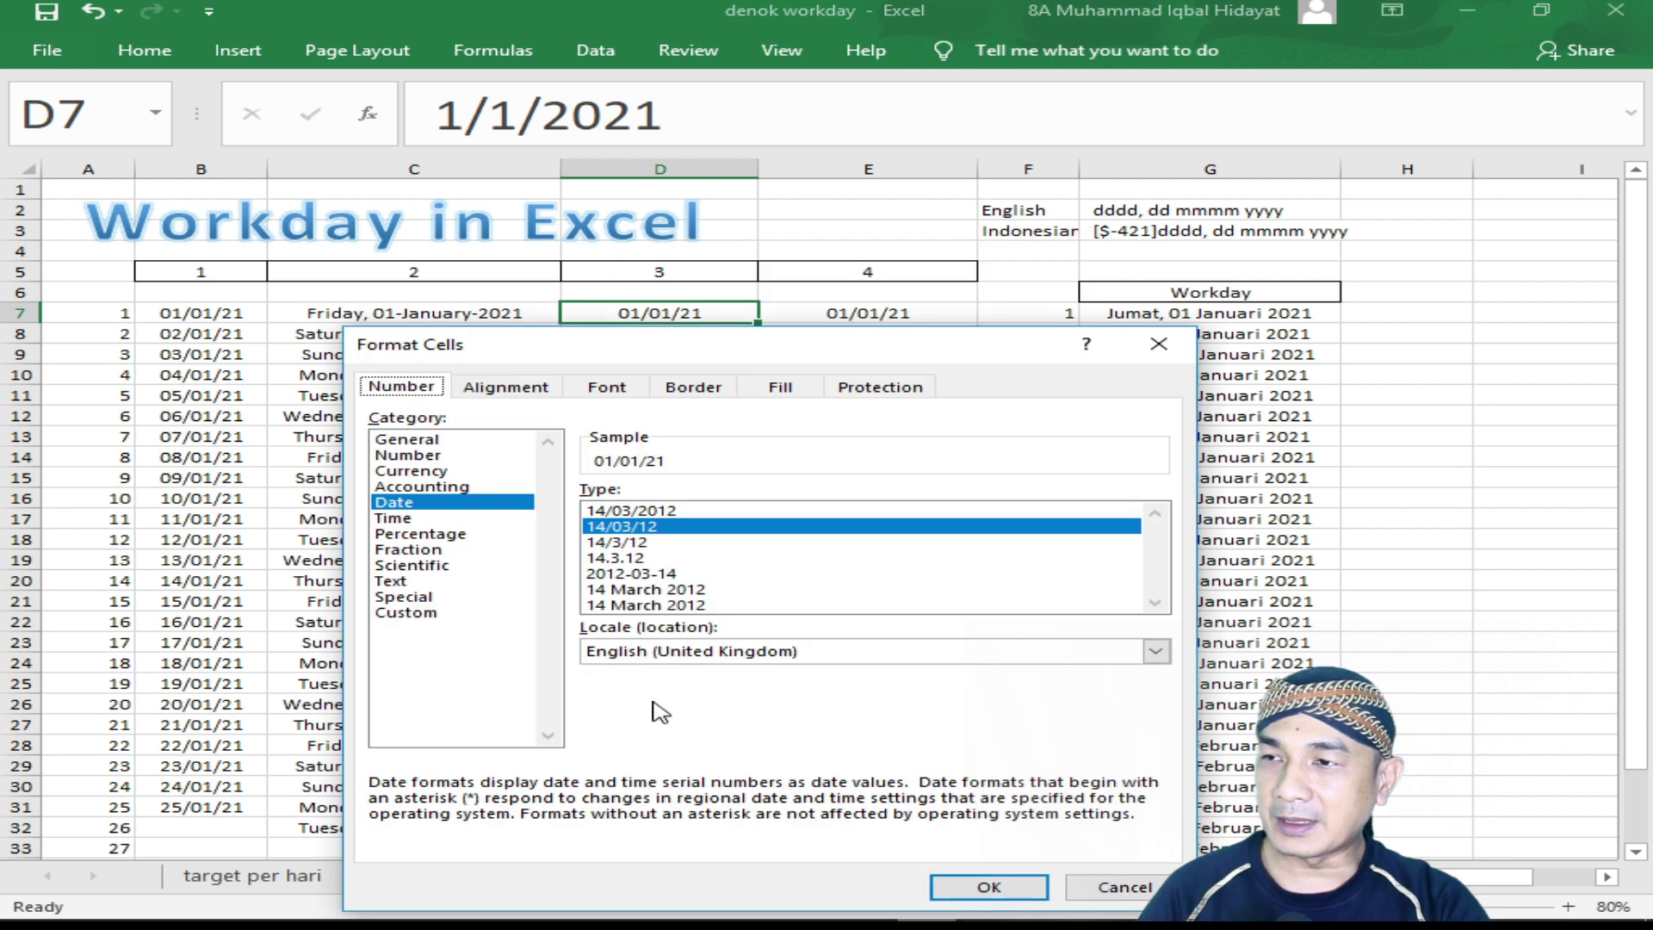
pyautogui.click(409, 612)
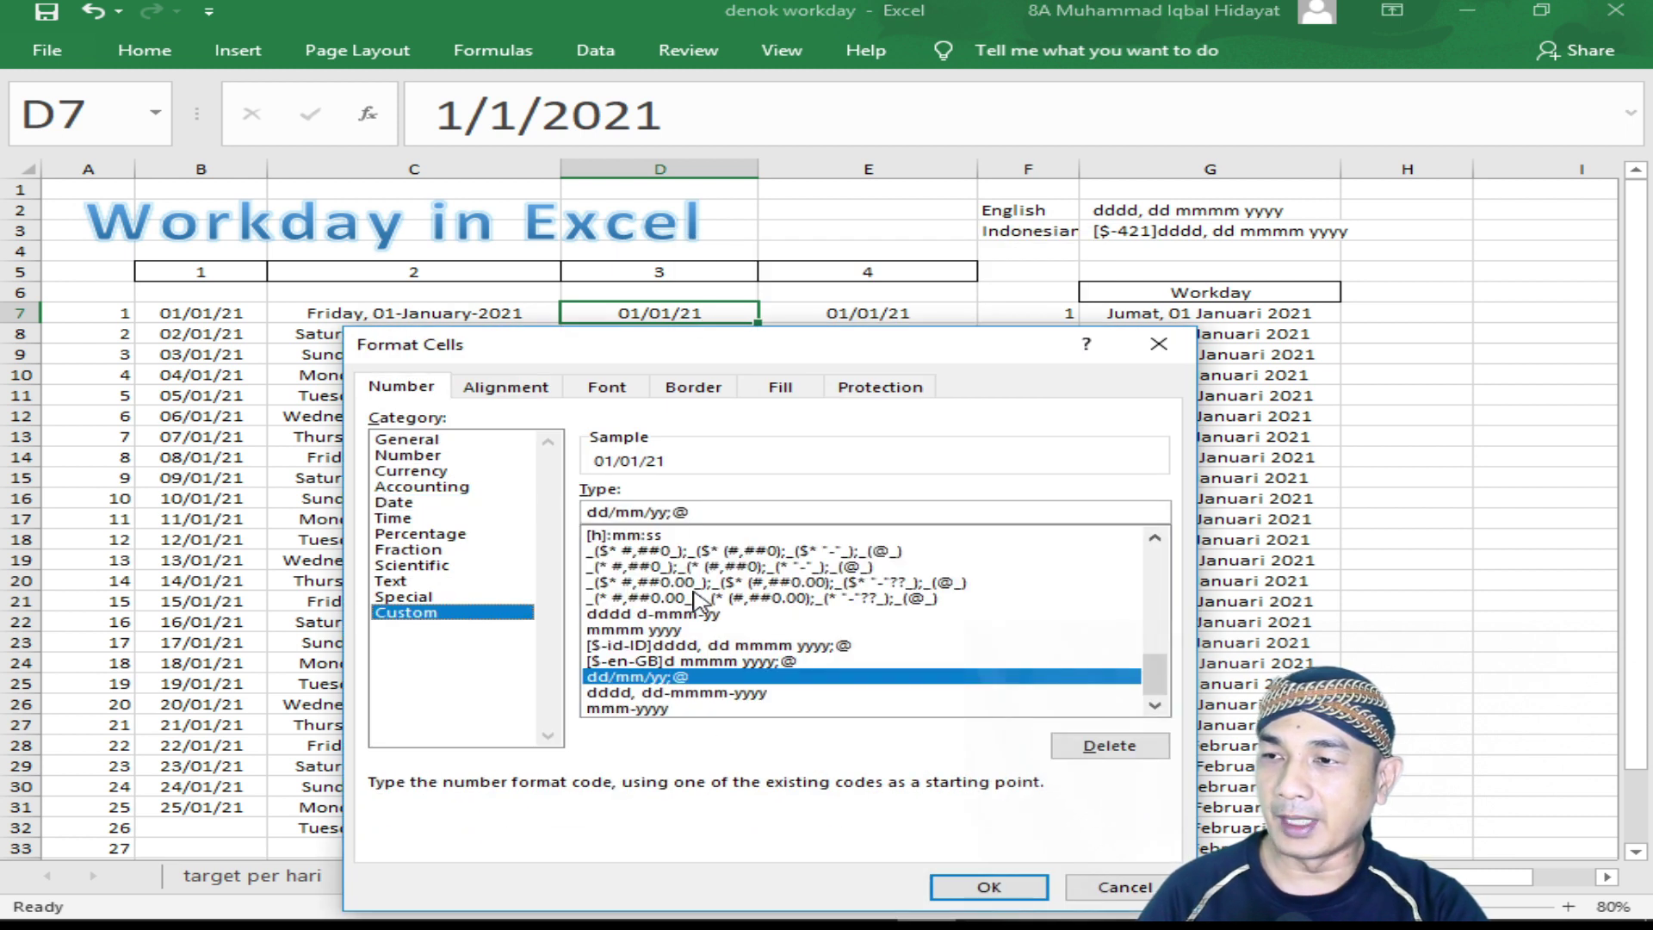
pyautogui.moveTo(709, 510); pyautogui.dragTo(530, 511)
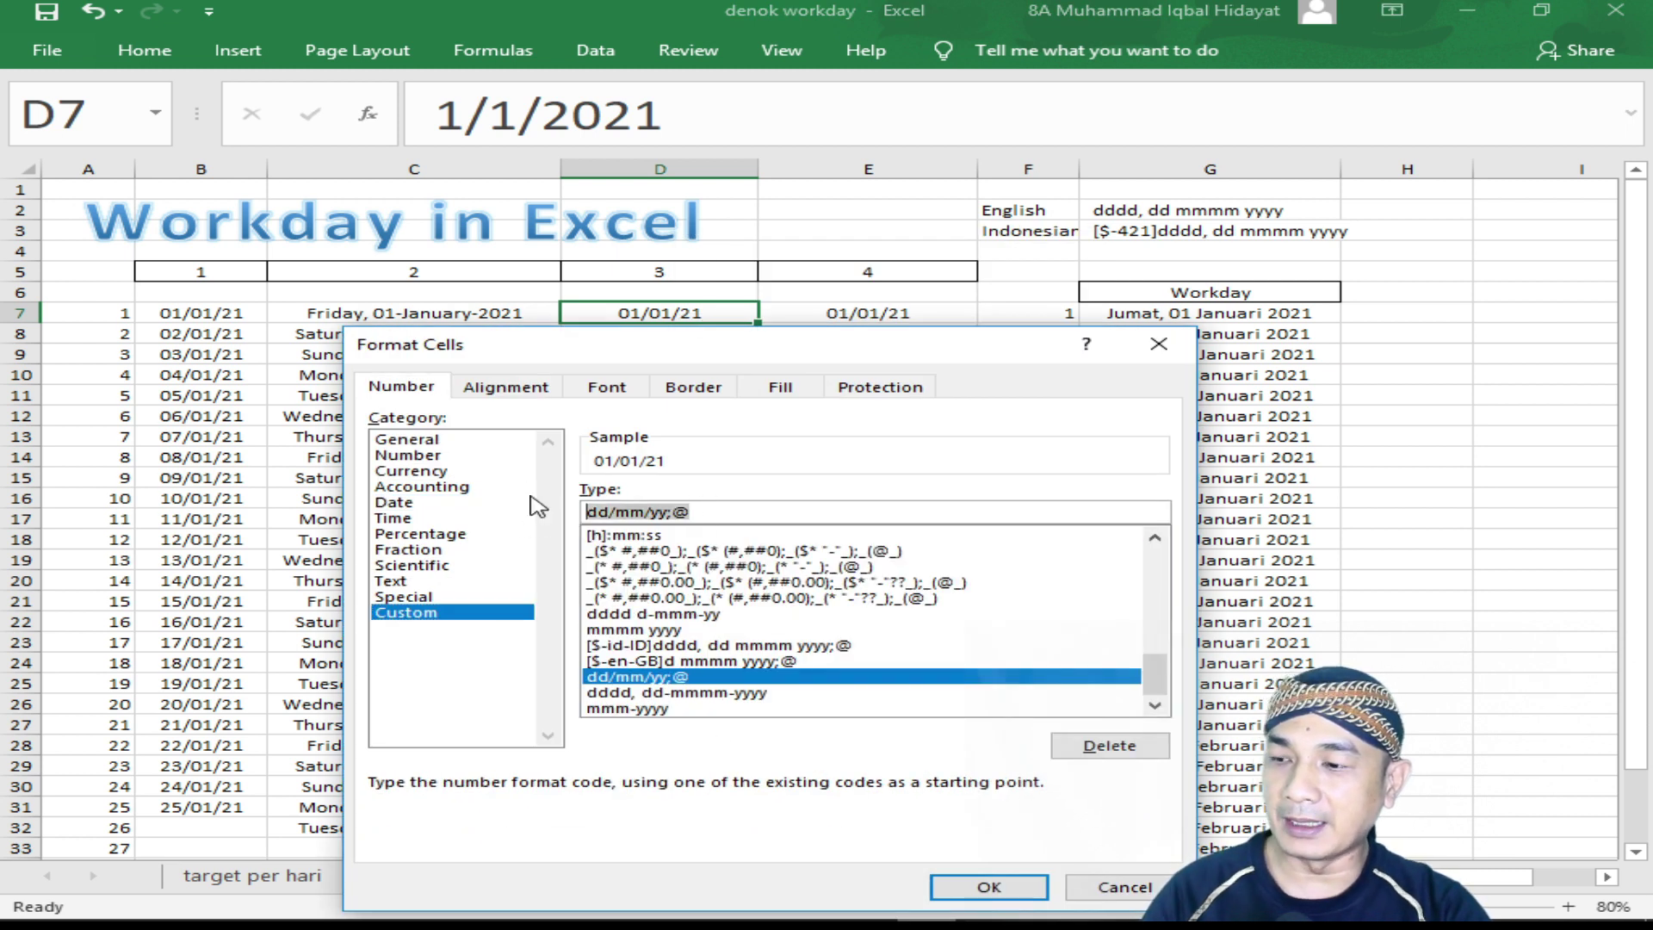
pyautogui.hotkey('ctrl', 'v')
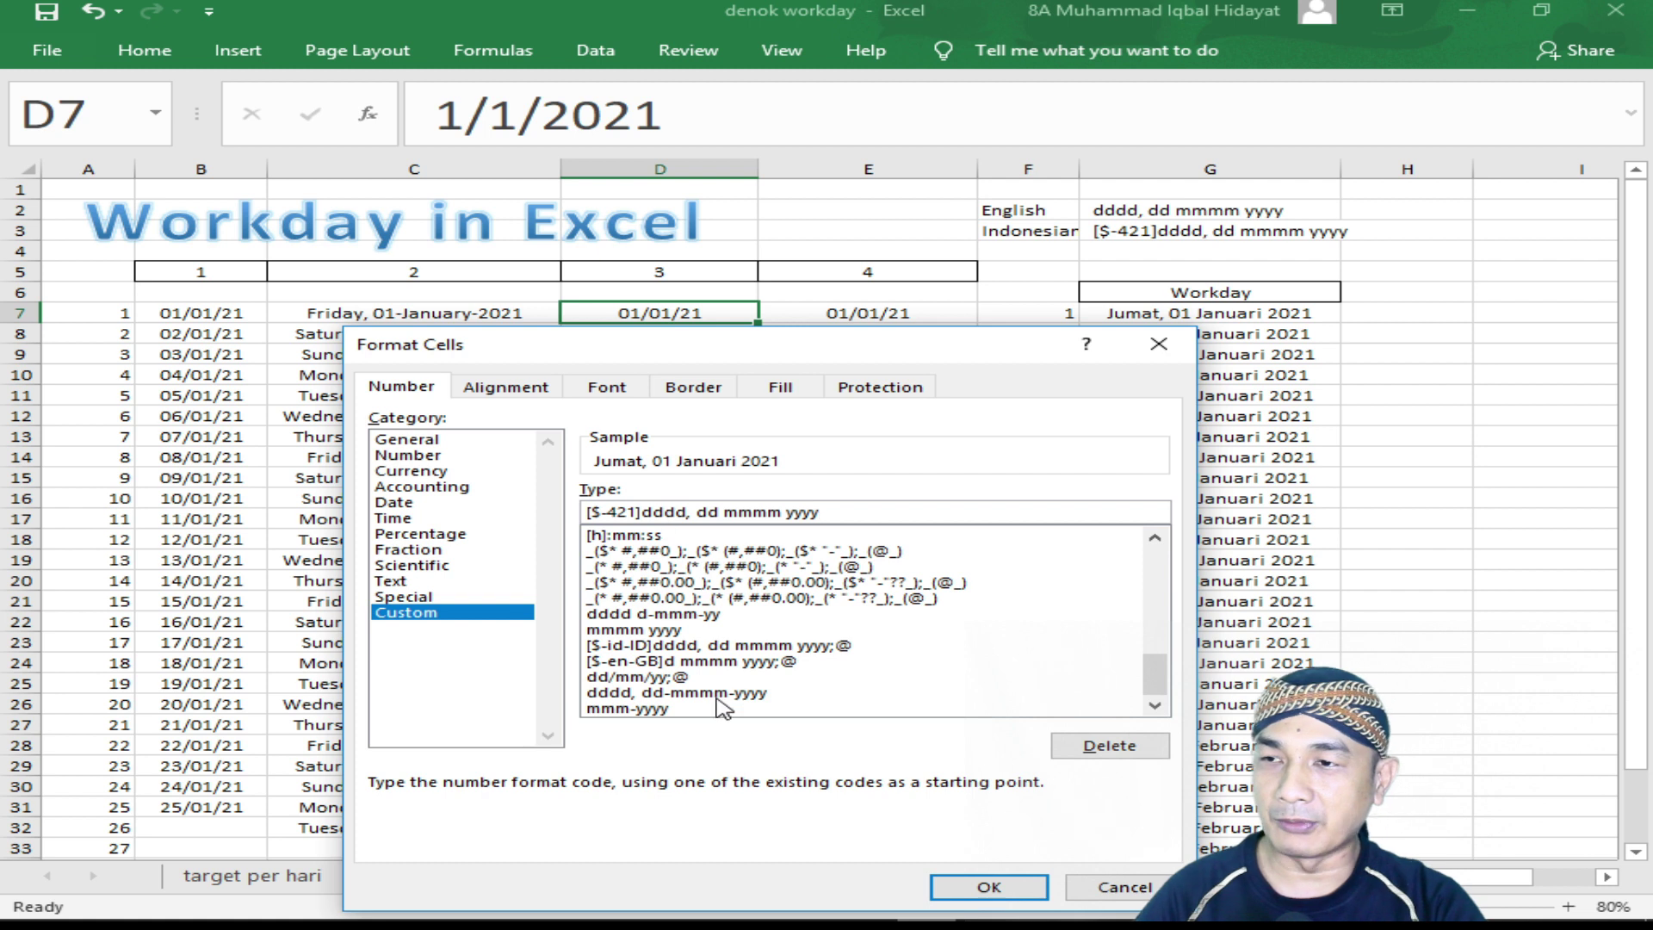
pyautogui.click(1004, 888)
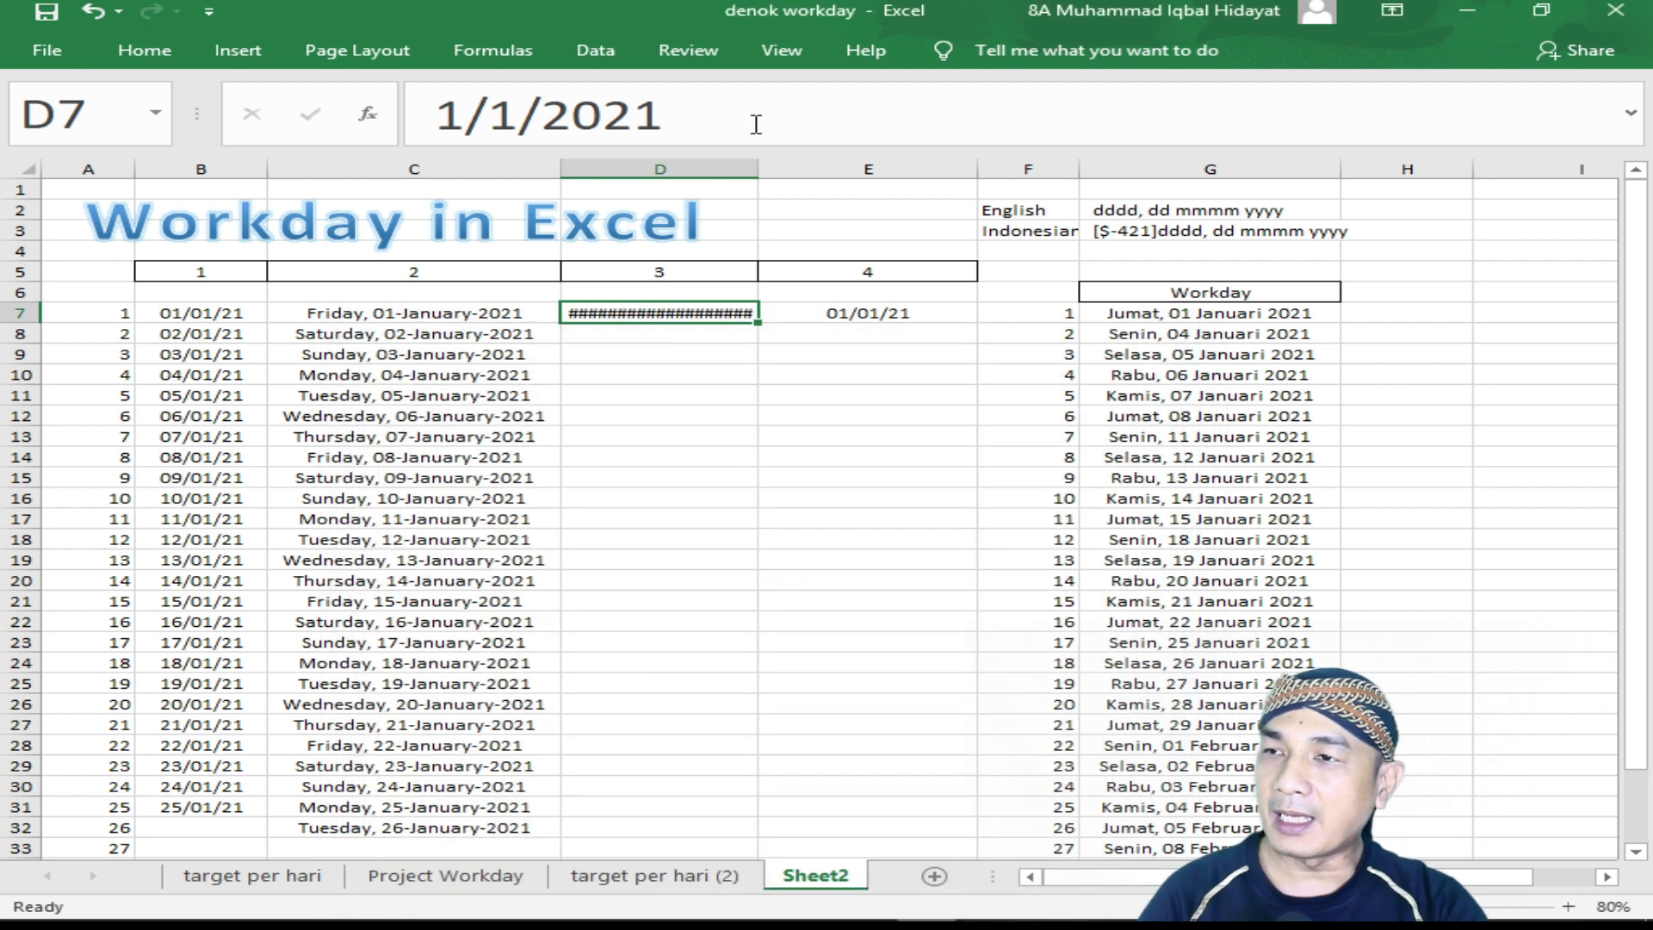
# - Widen column D and fill Indonesian dates from D7 down to Selasa, 26 Januari 2021
pyautogui.moveTo(762, 163); pyautogui.dragTo(803, 163)
pyautogui.click(664, 428)
pyautogui.click(683, 312)
pyautogui.moveTo(807, 330); pyautogui.dragTo(776, 834)
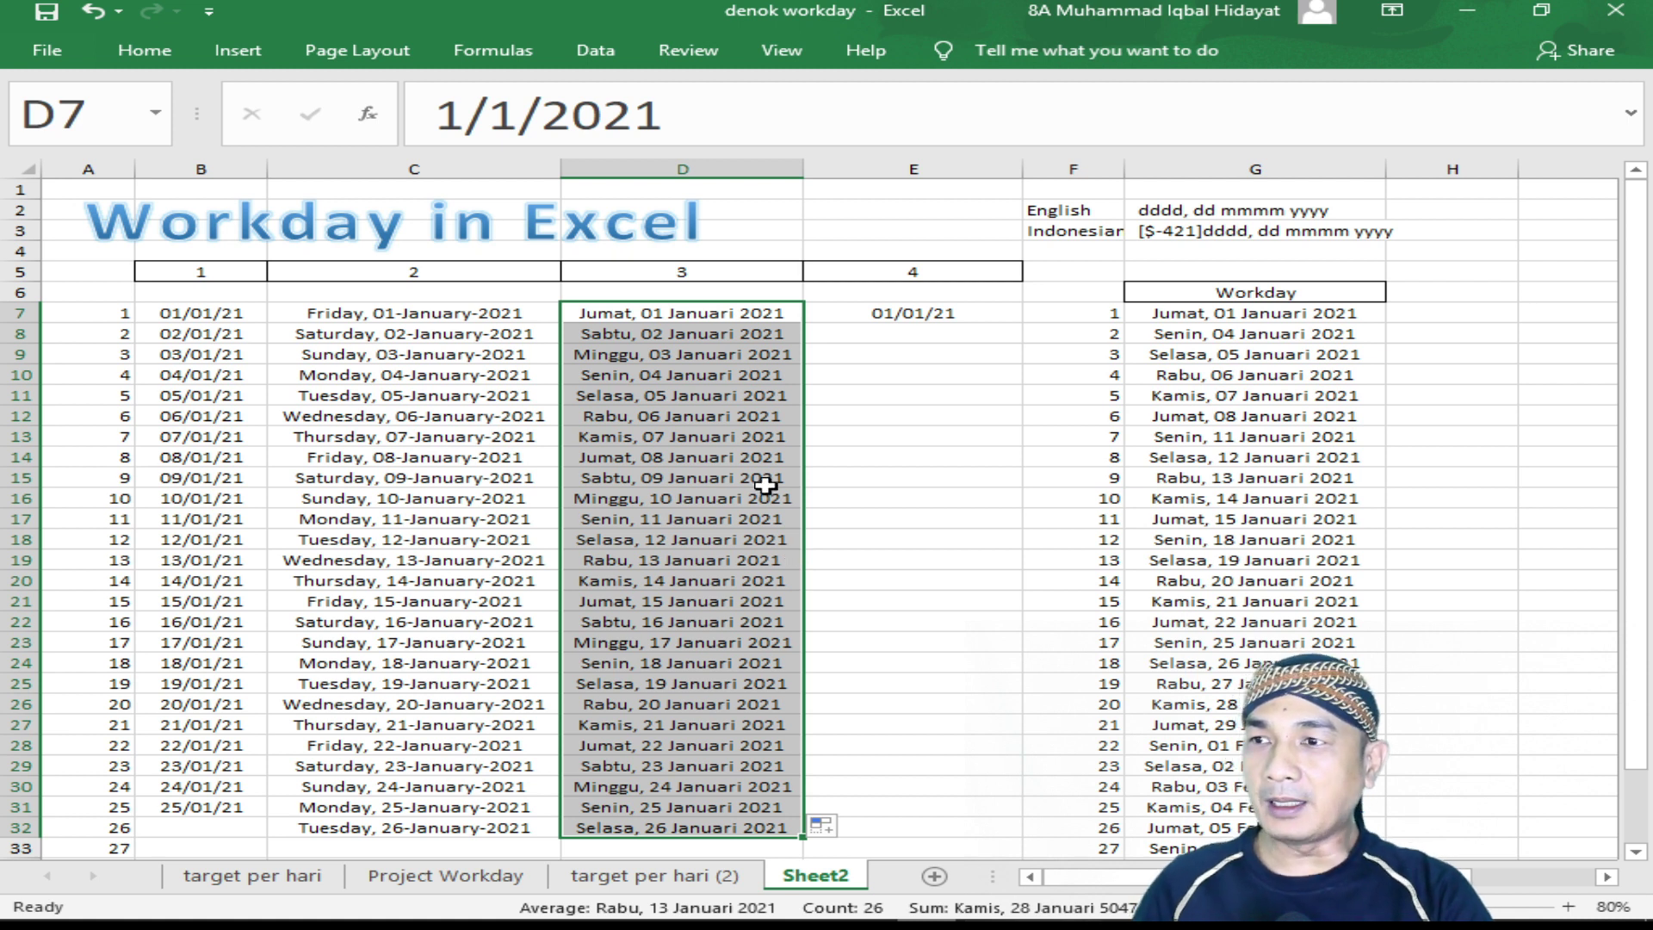
pyautogui.moveTo(645, 334); pyautogui.dragTo(647, 353)
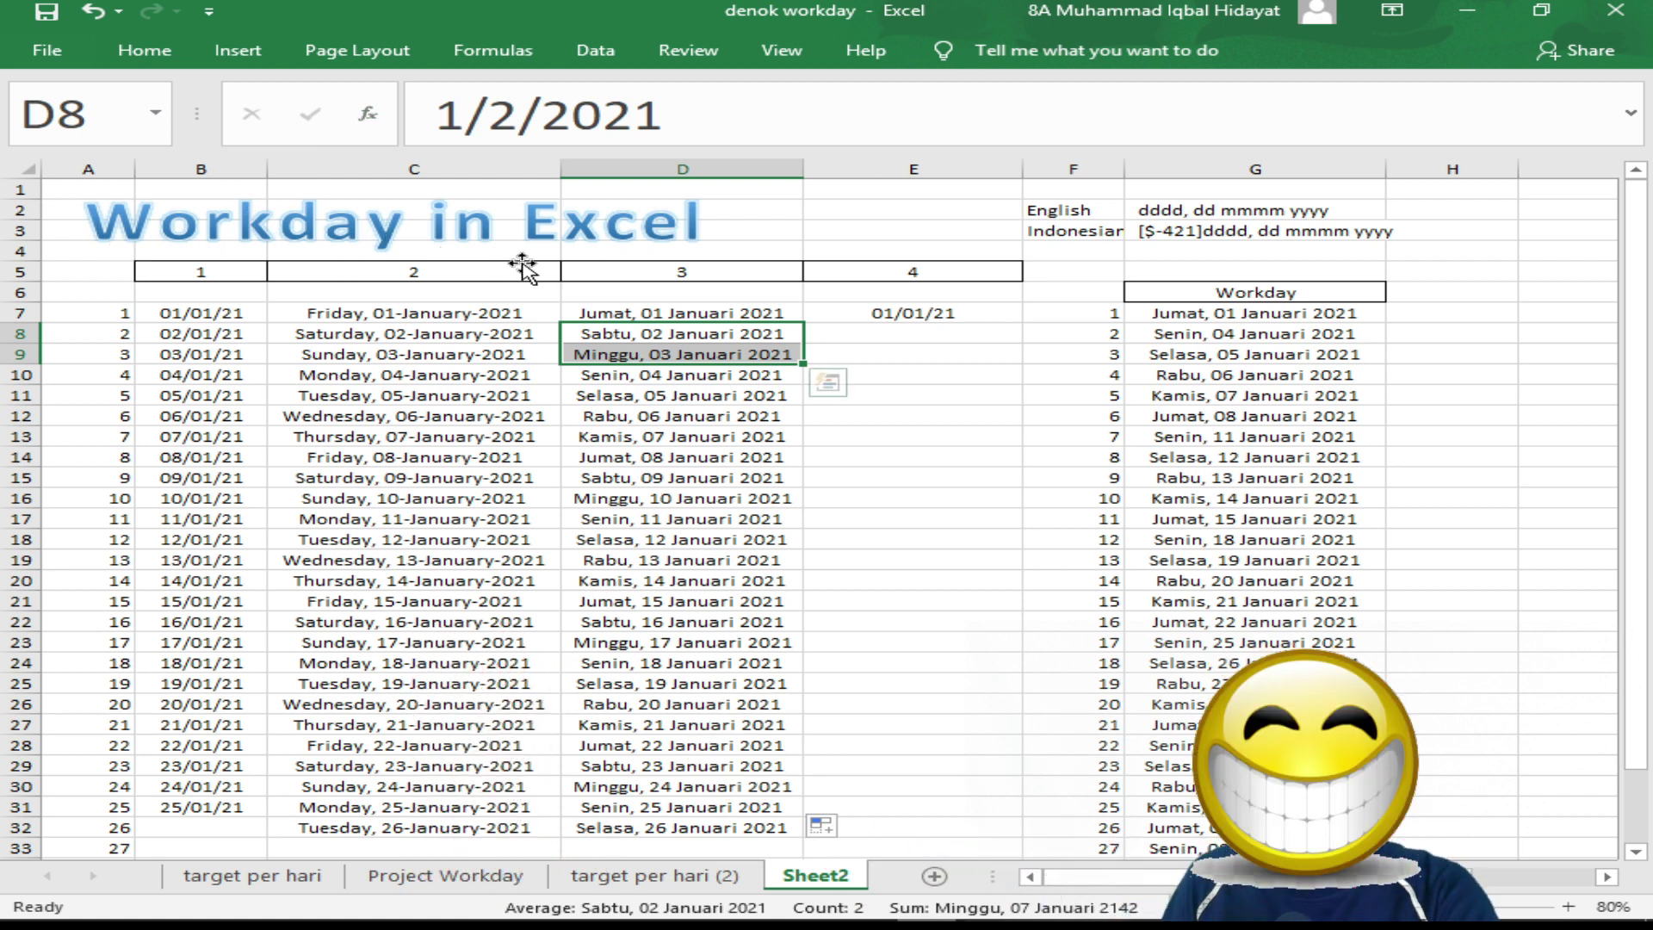
# - Copy D7's formatted date, ready to paste into E7
pyautogui.click(907, 321)
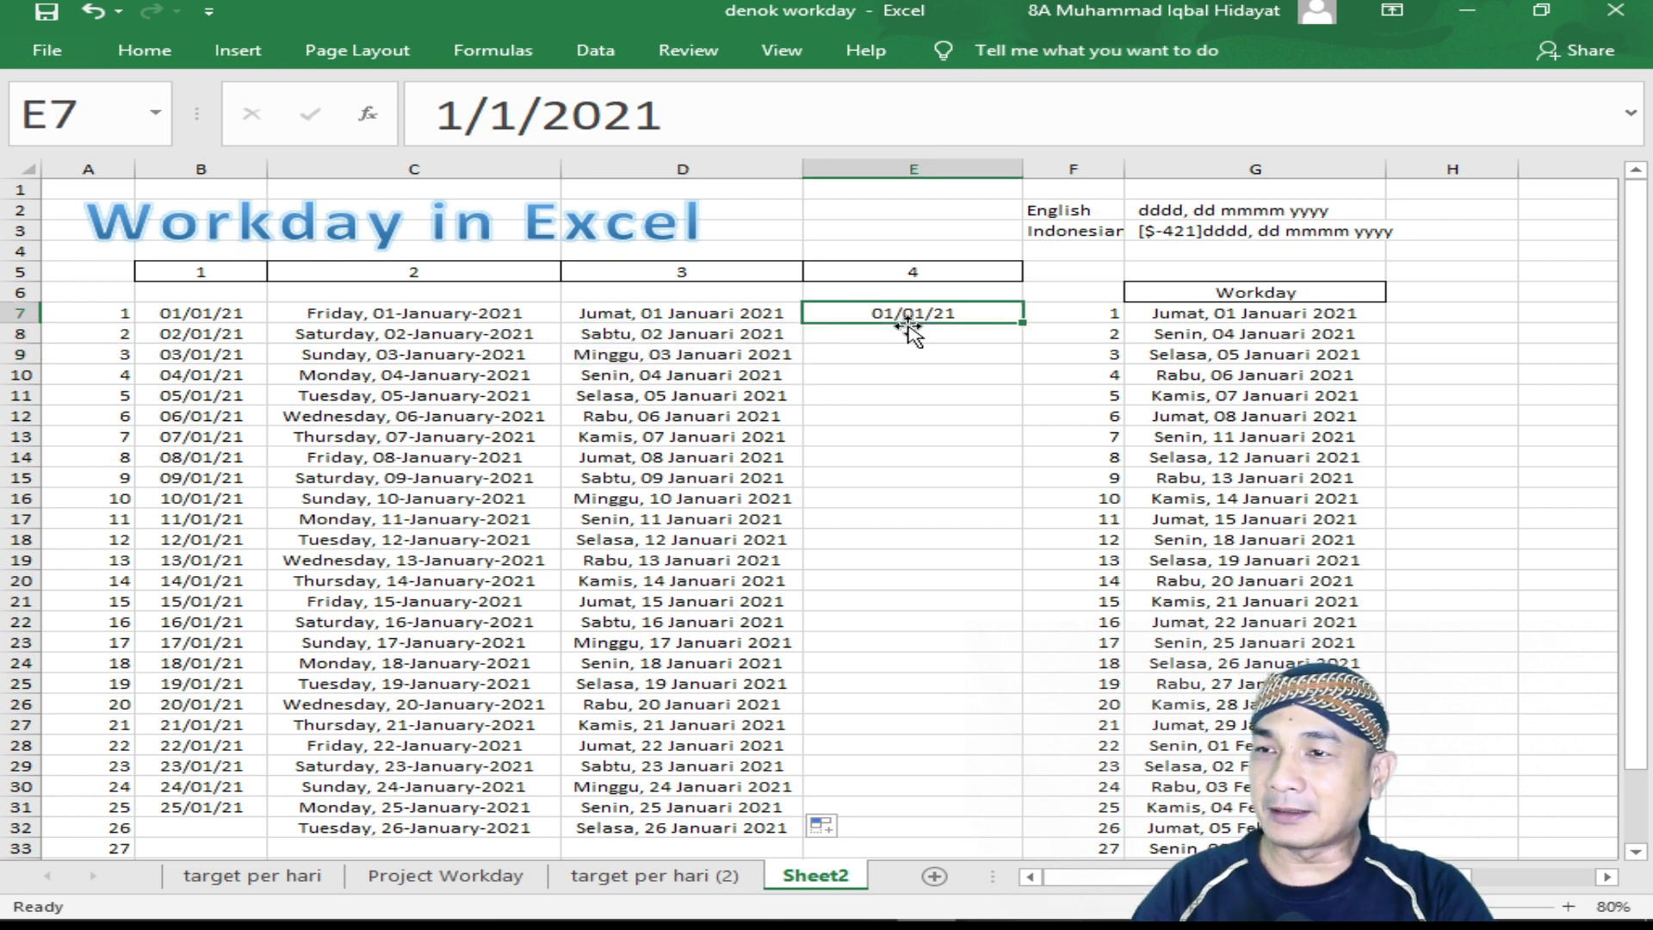
pyautogui.click(731, 315)
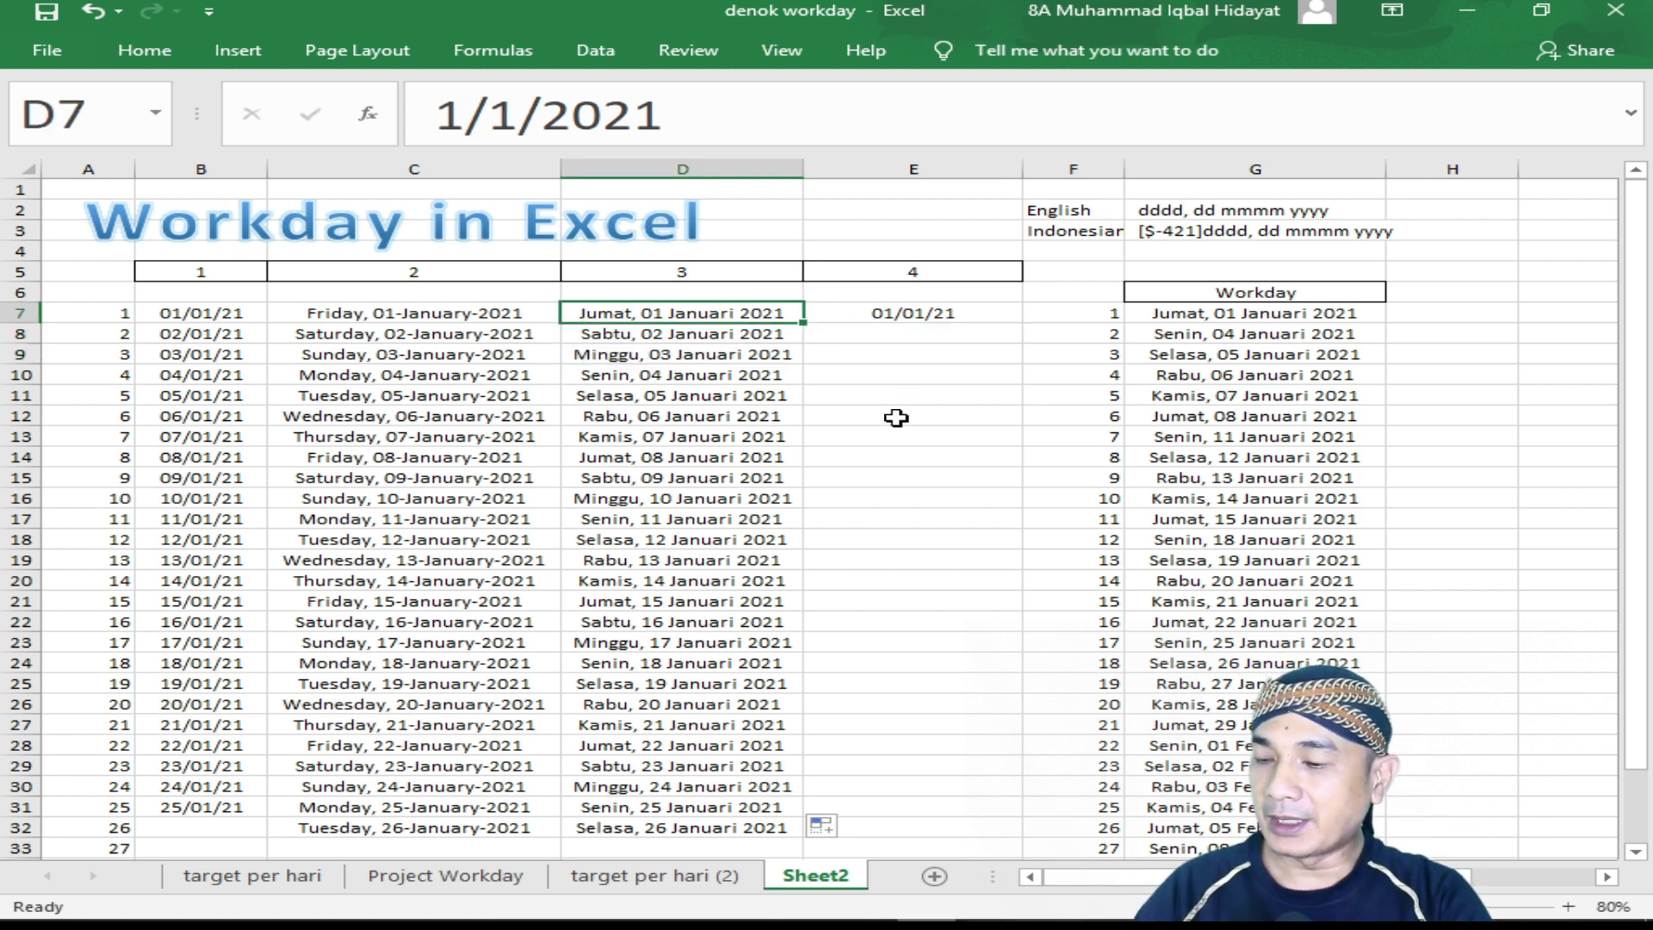
pyautogui.hotkey('ctrl', 'c')
pyautogui.click(911, 319)
# - Paste D7's date into E7, then enter =WORKDAY.INTL(E7,1,1) in E8 with Saturday-Sunday weekends
pyautogui.hotkey('ctrl', 'v')
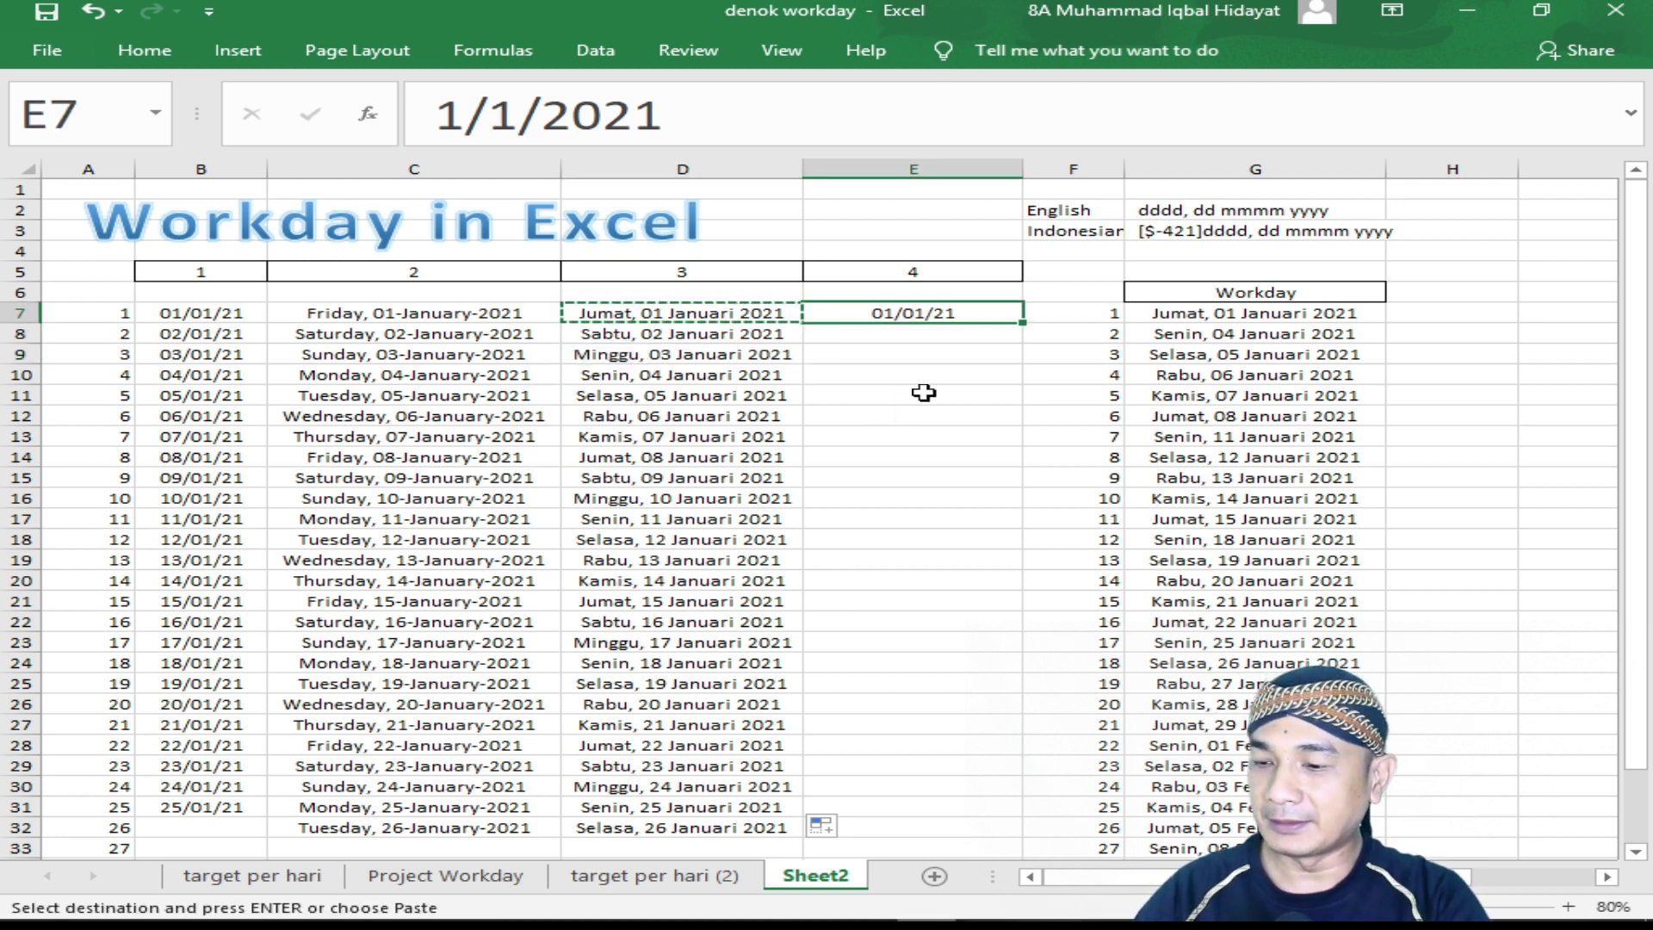
pyautogui.click(954, 334)
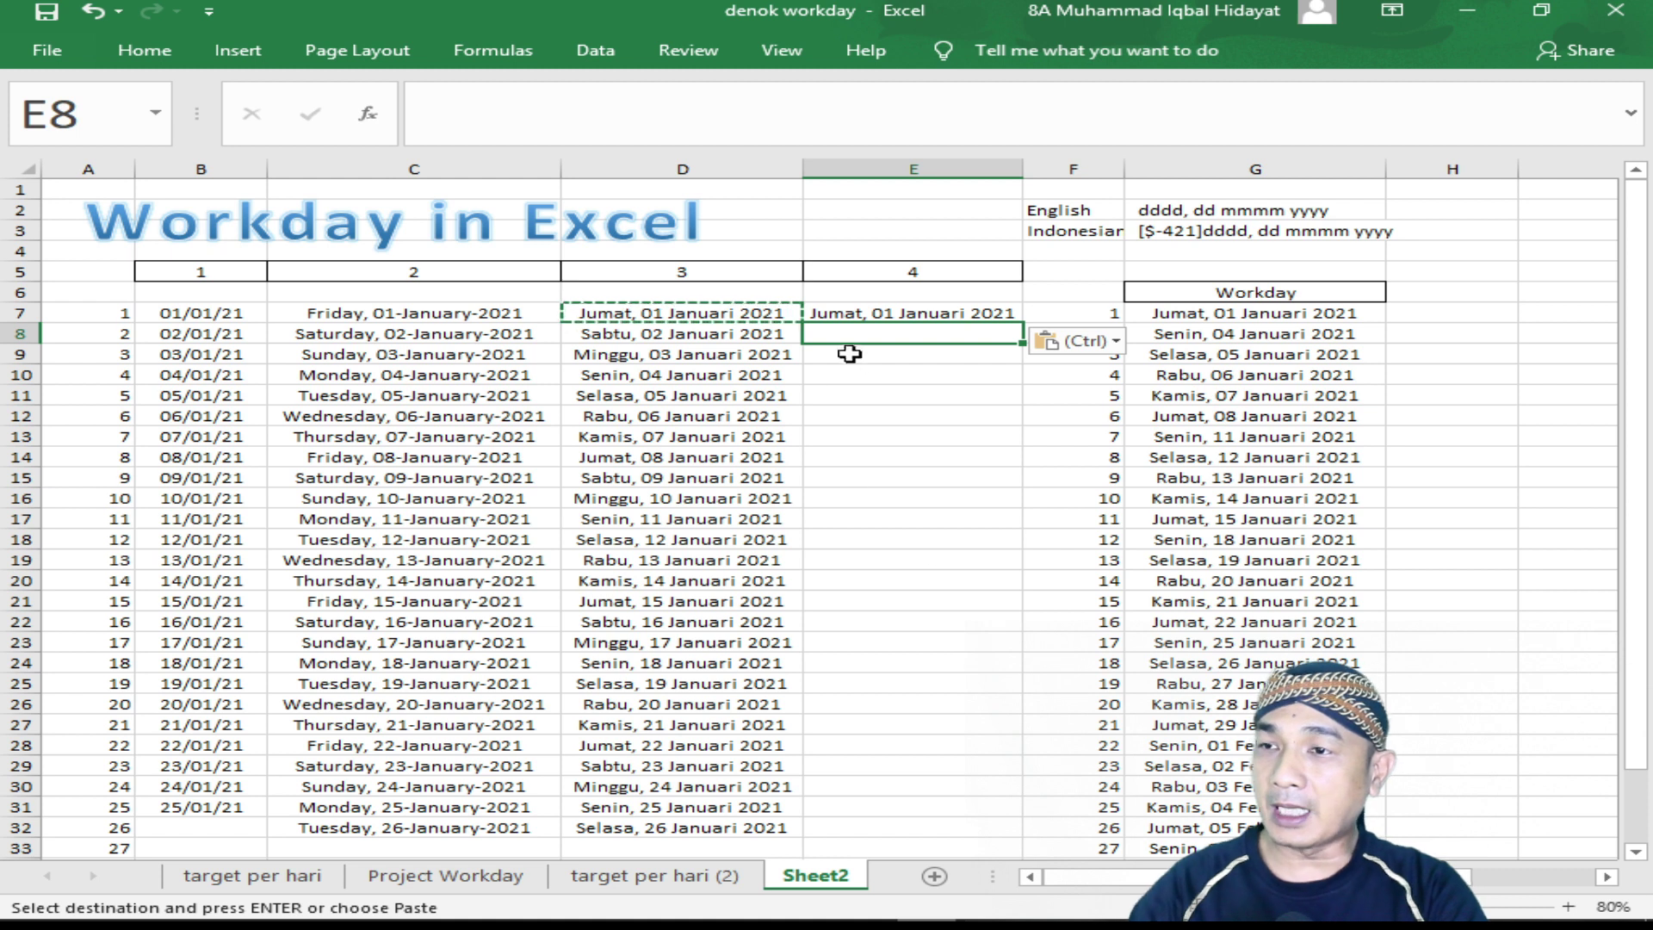
pyautogui.write('=')
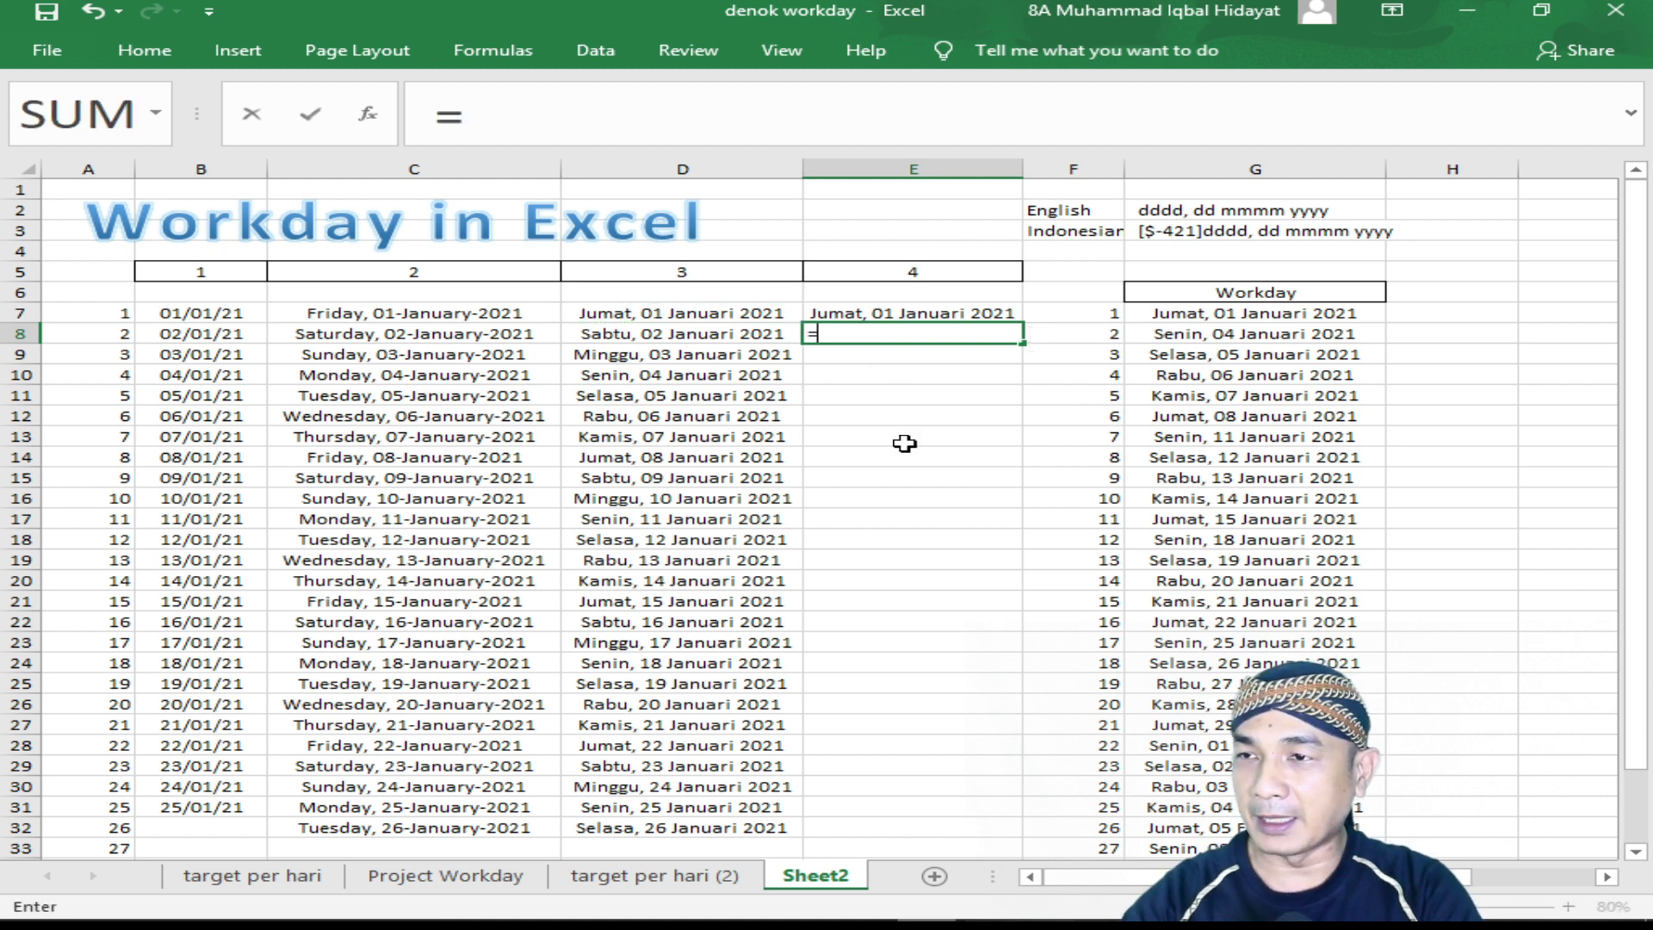
pyautogui.write('w')
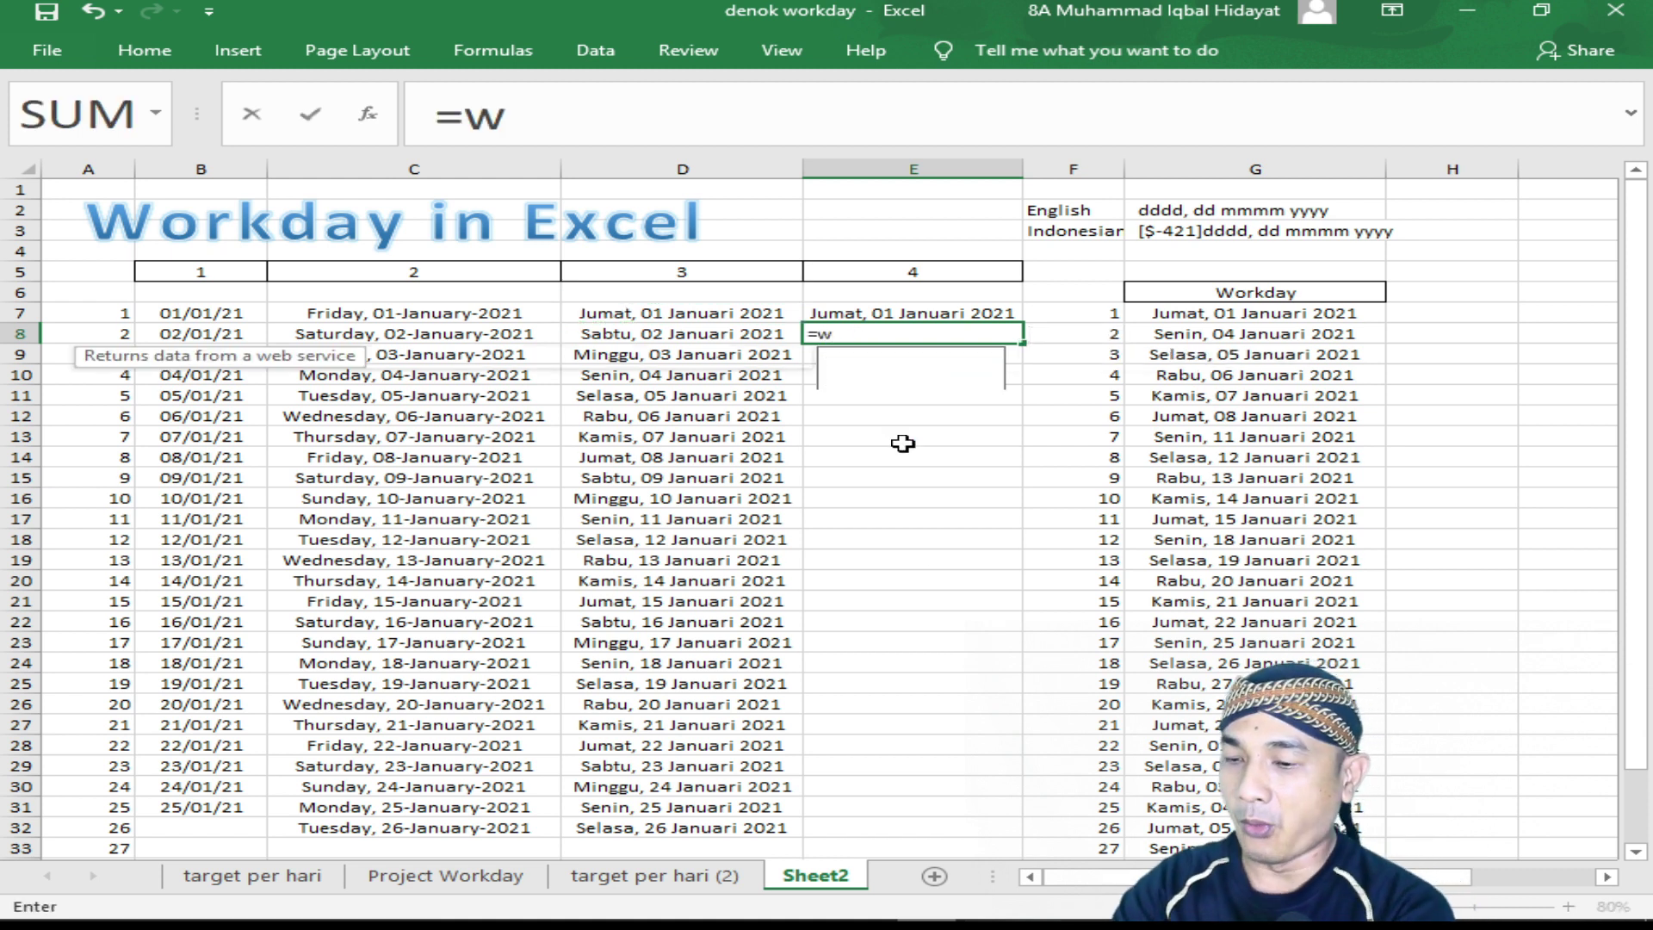
pyautogui.write('ork')
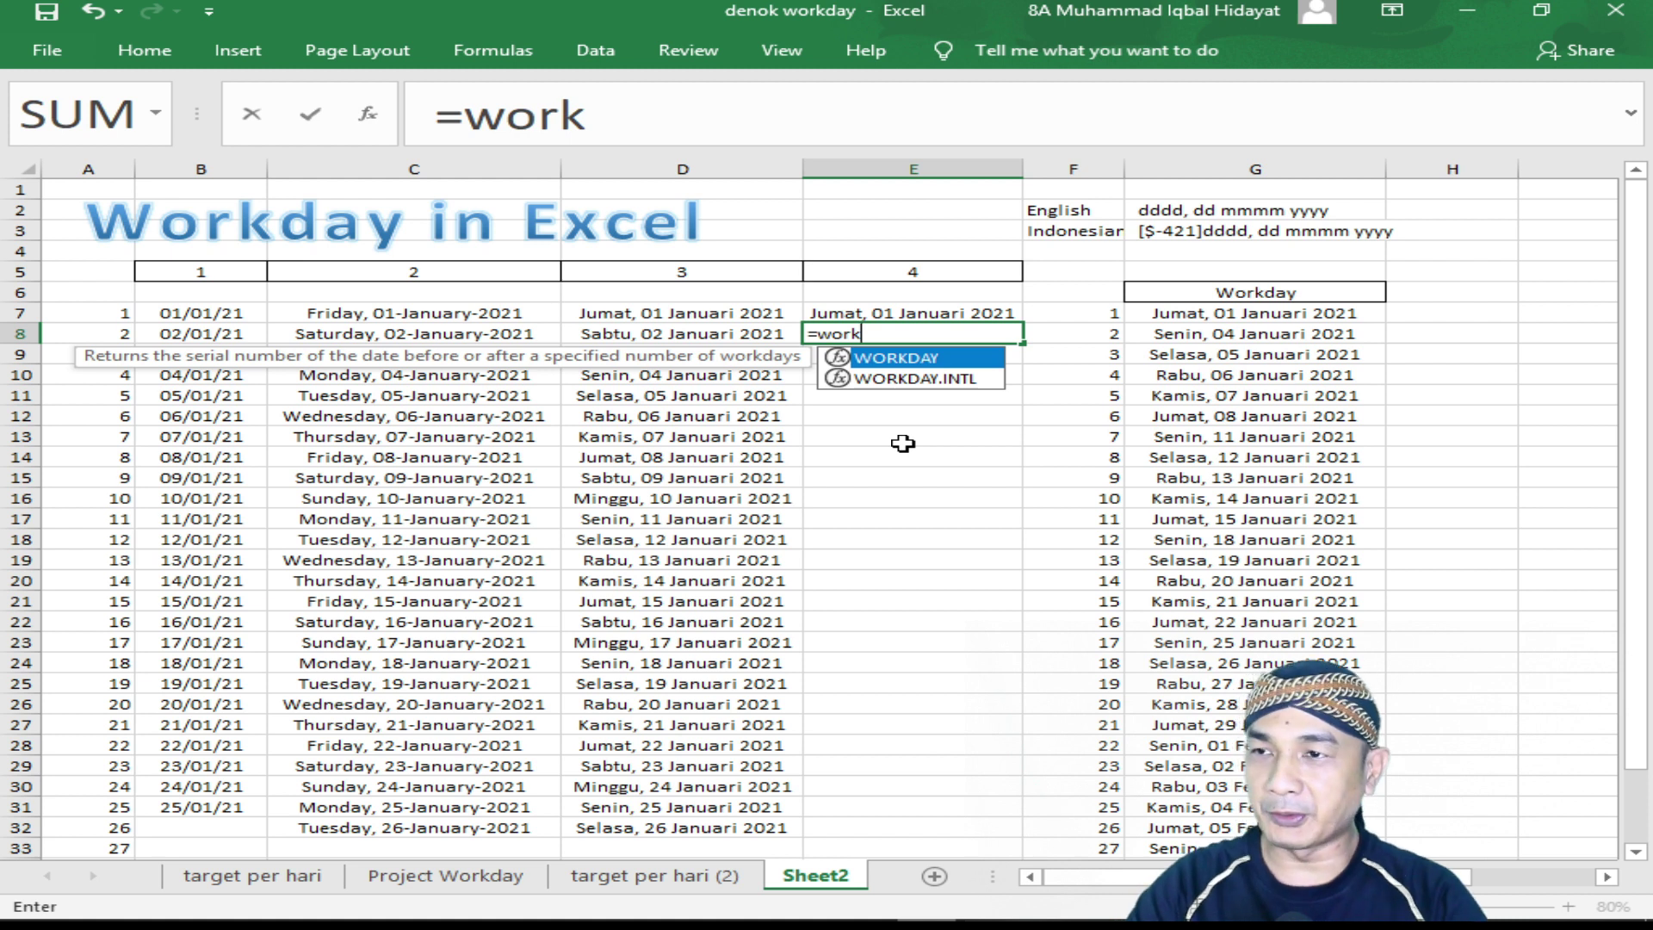
pyautogui.doubleClick(910, 379)
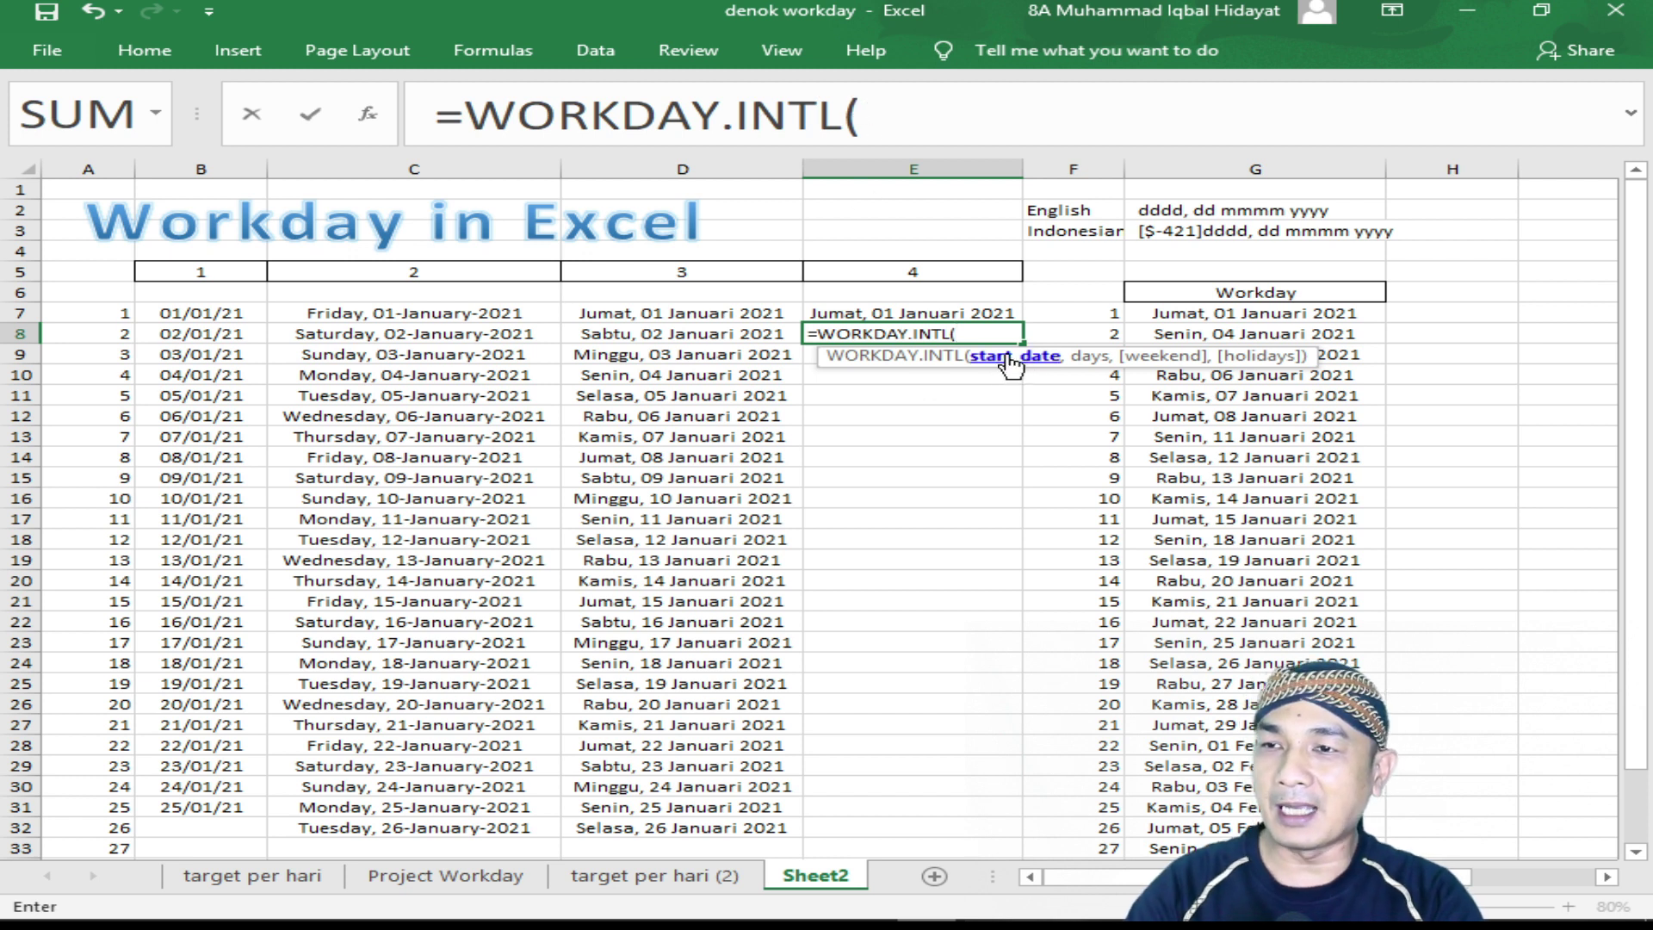
pyautogui.click(885, 314)
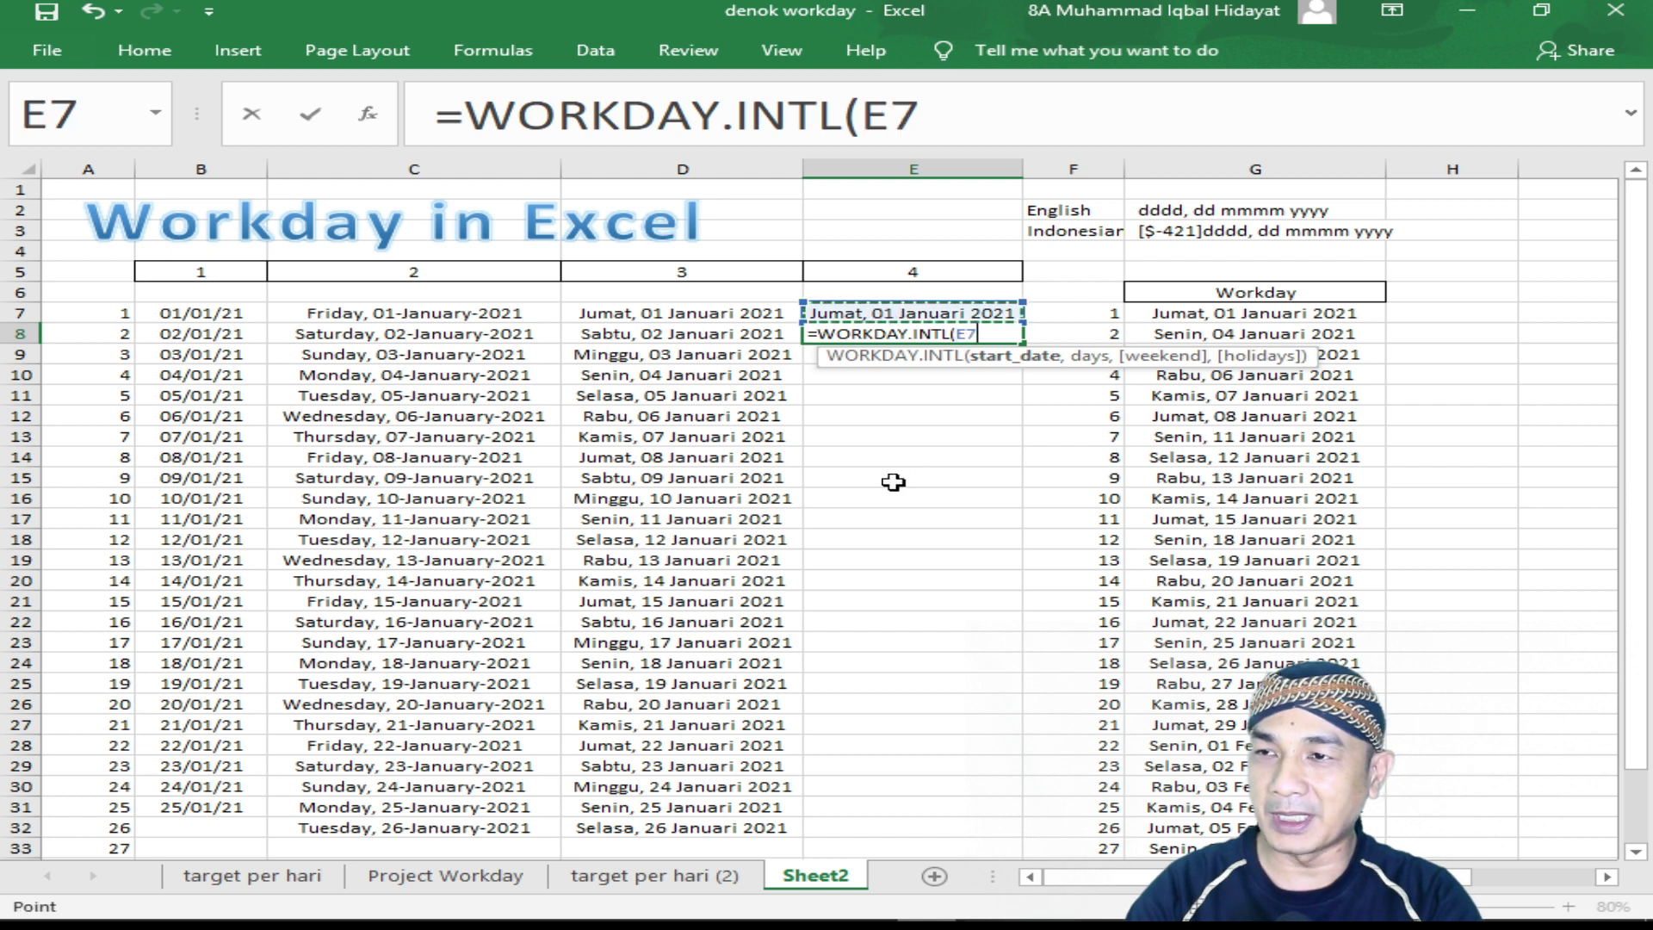
pyautogui.write(',1')
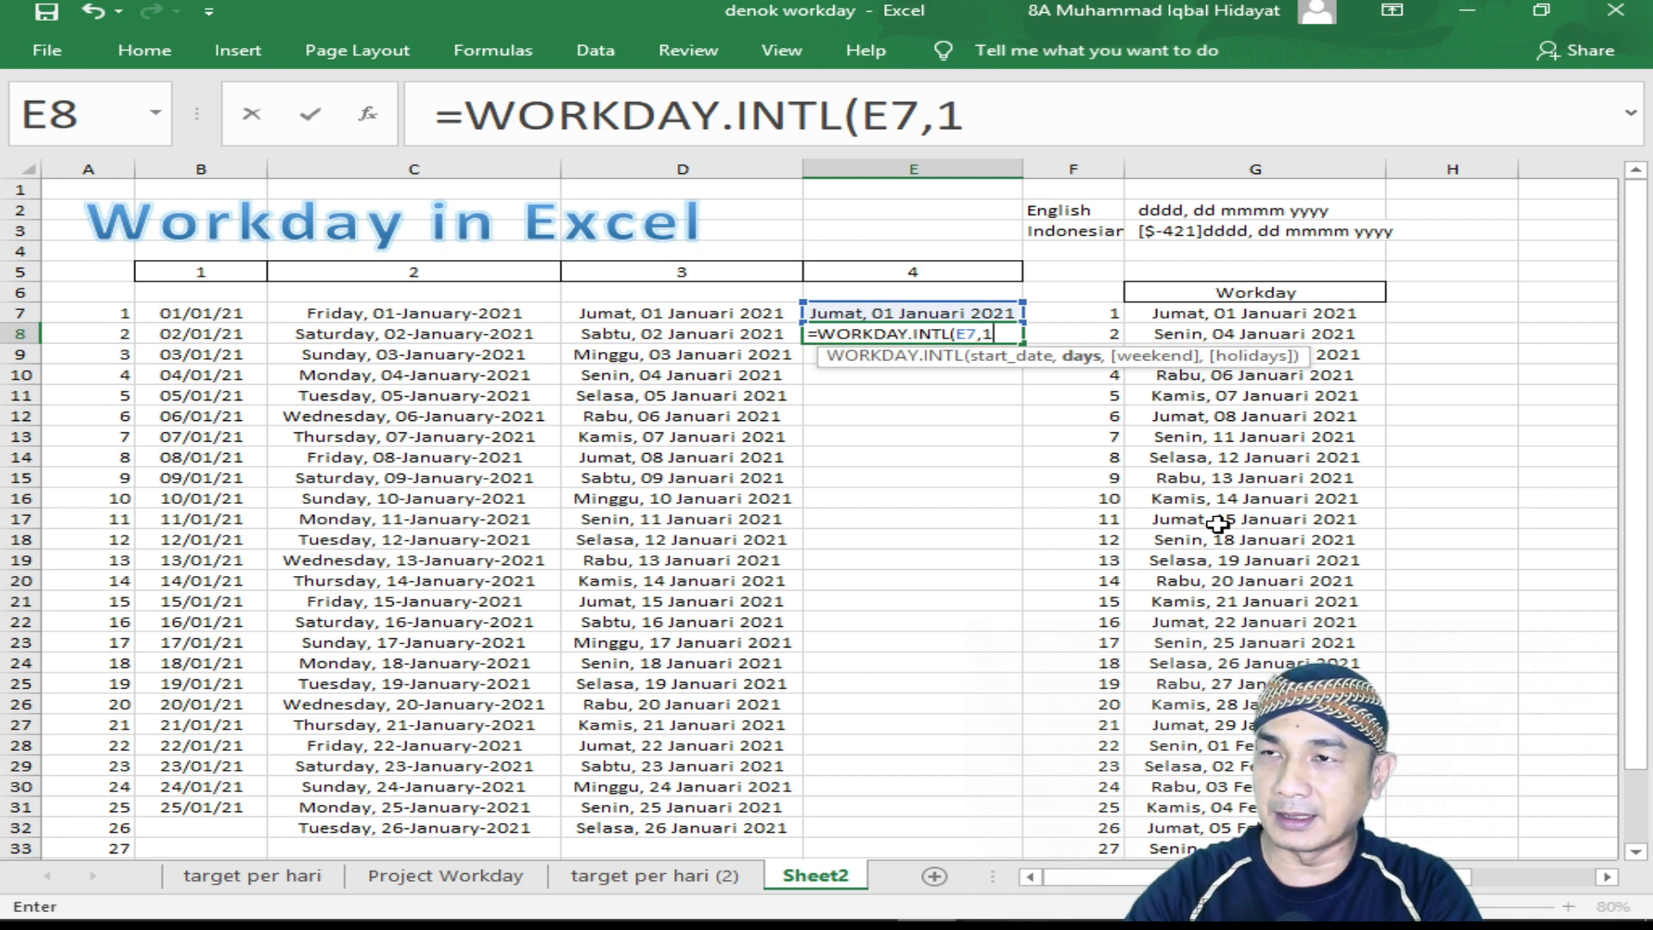
pyautogui.write(',')
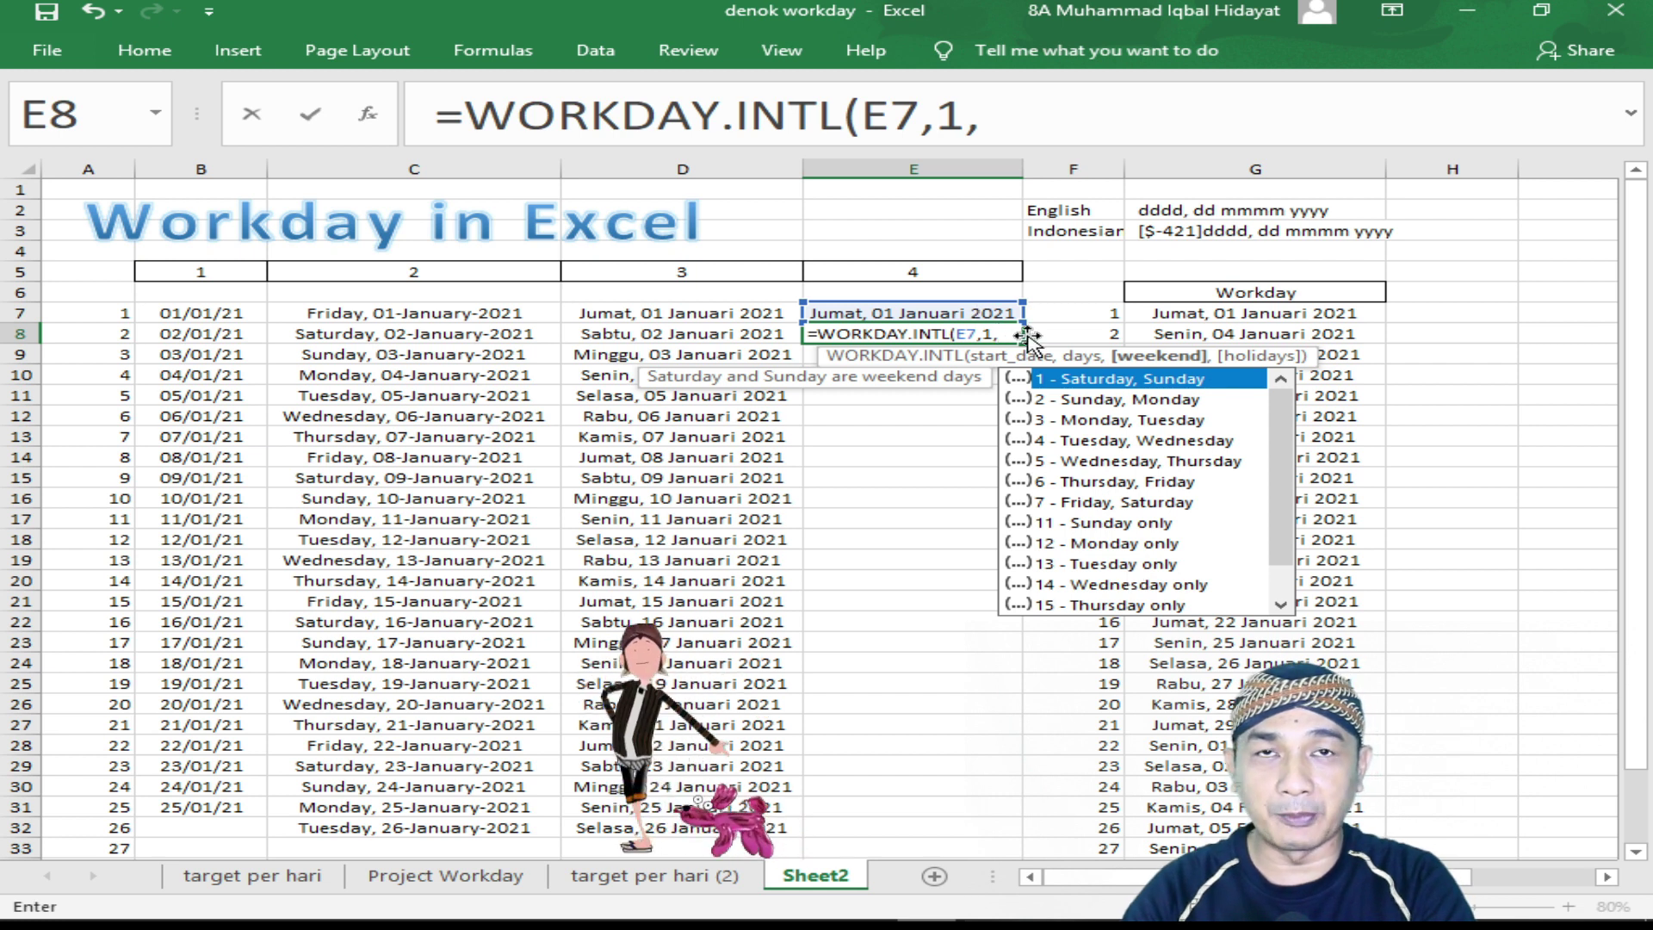
pyautogui.doubleClick(1164, 388)
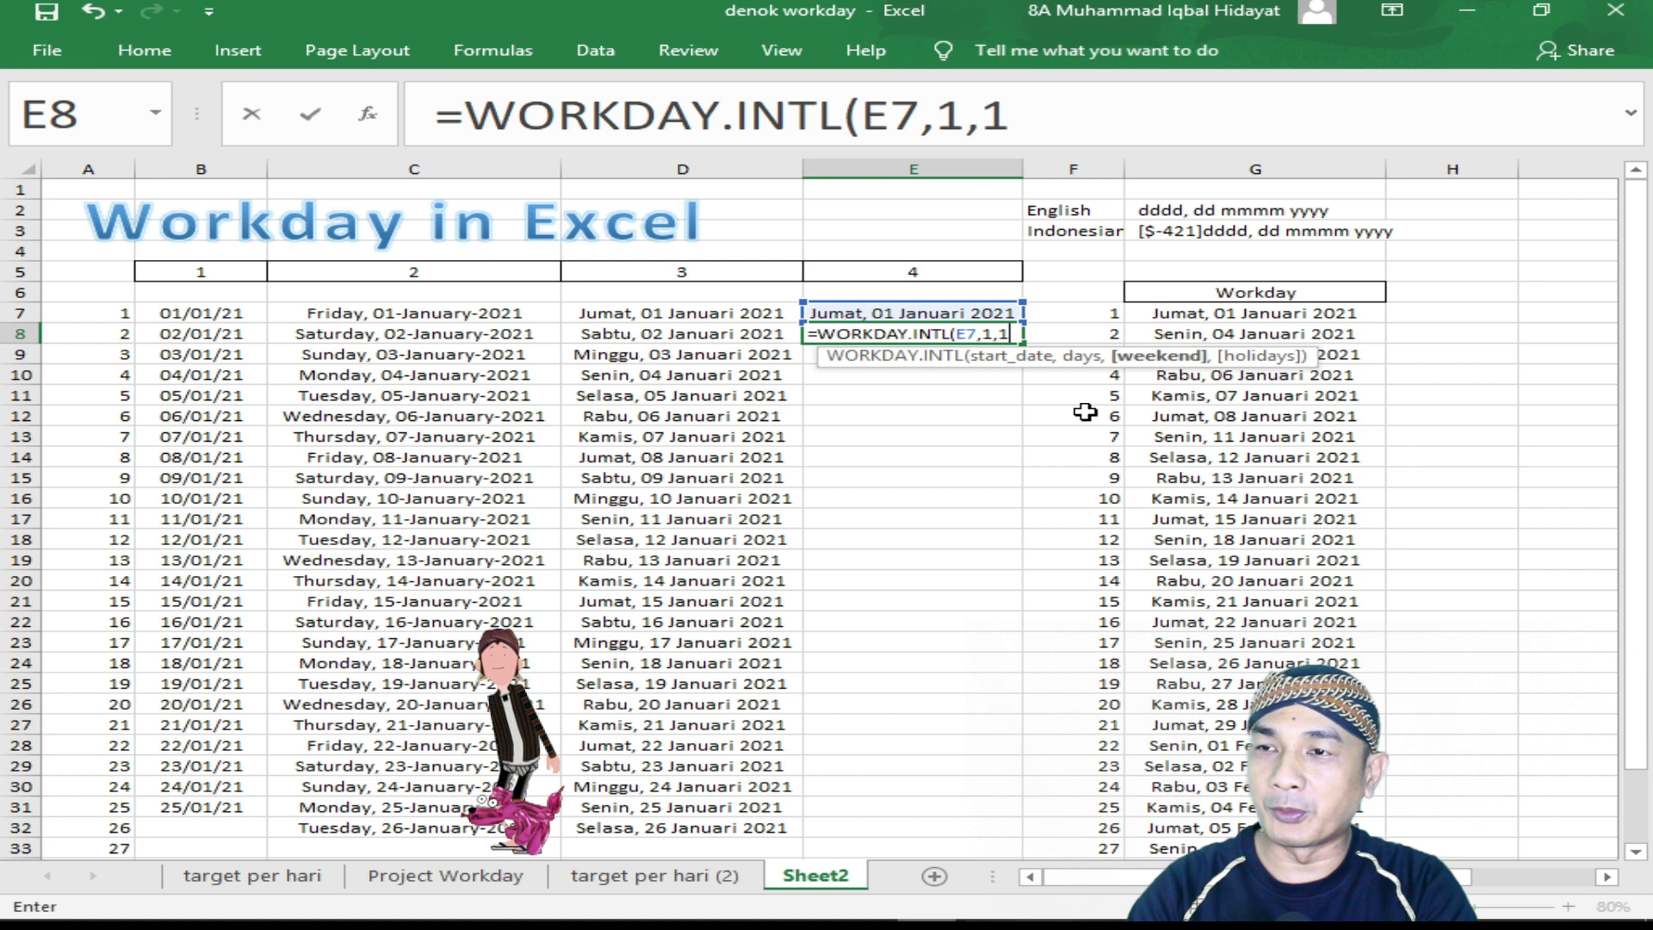
pyautogui.click(1020, 107)
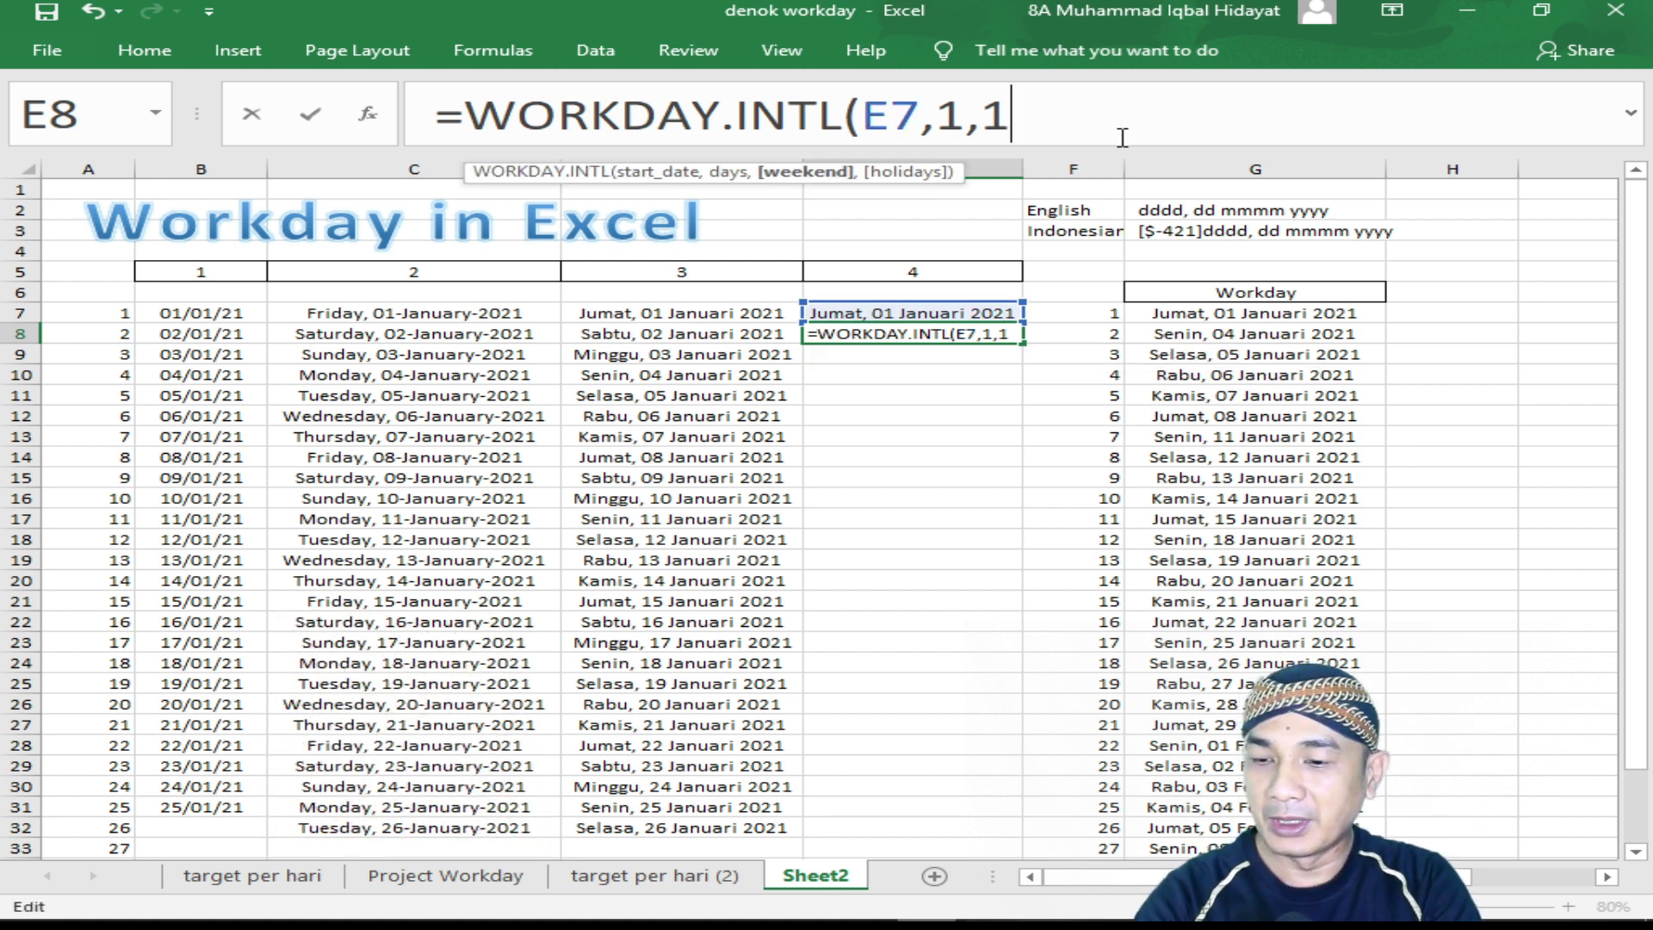
pyautogui.write(')')
pyautogui.press('Return')
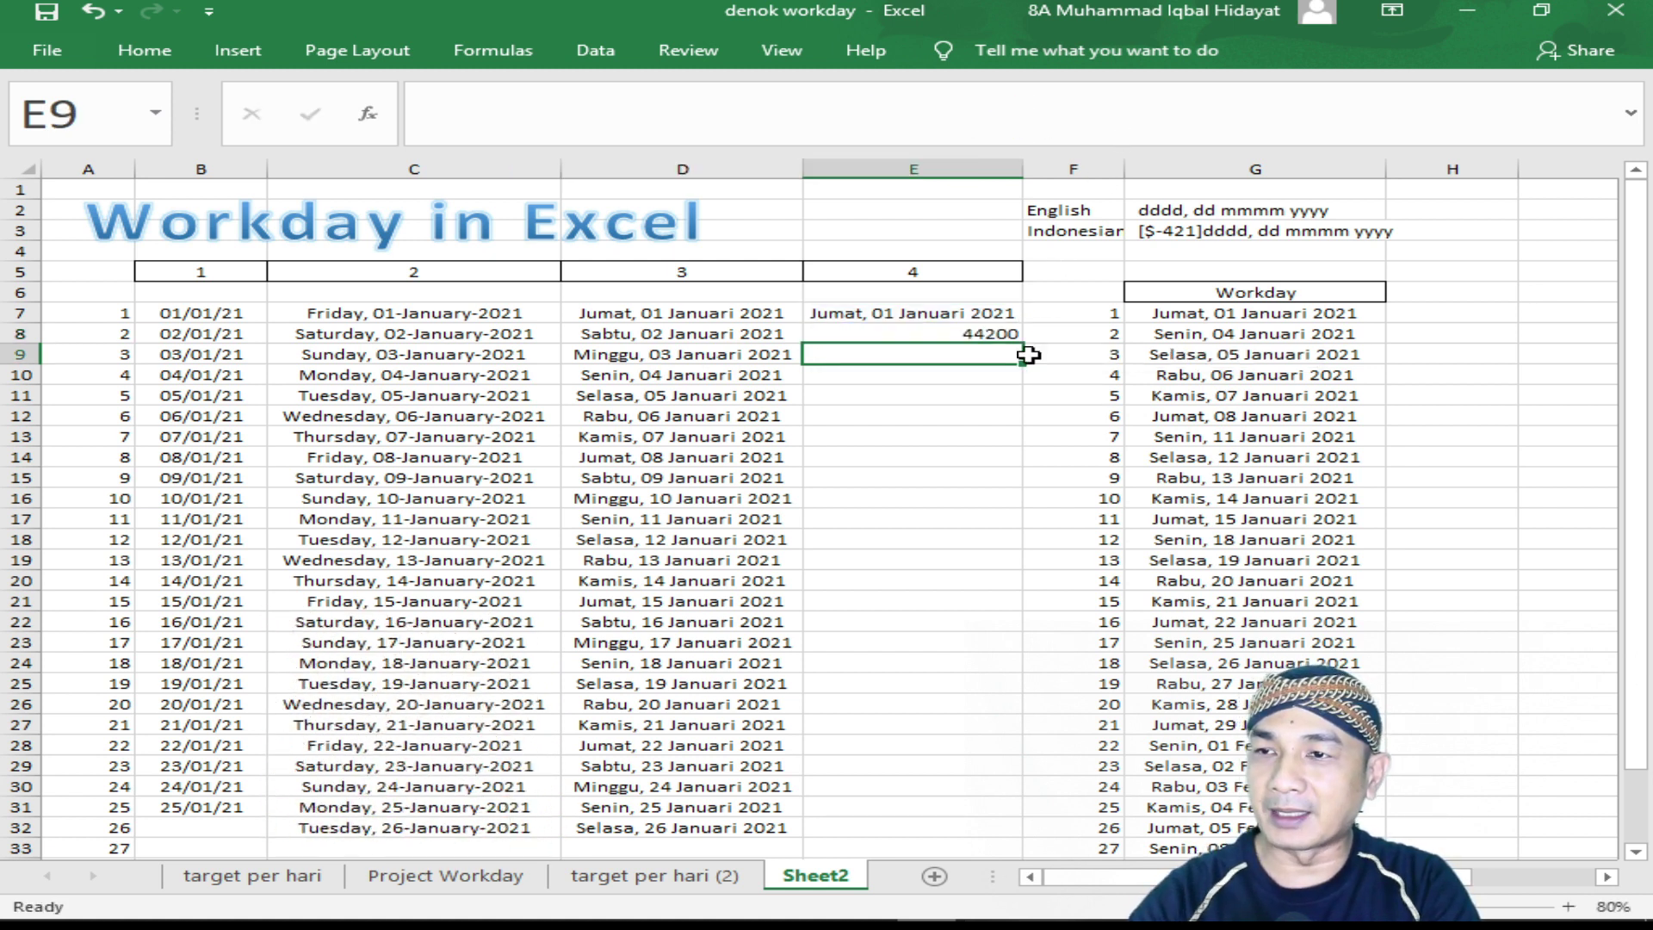
# - Copy E7's Indonesian date formatting onto E8 with Format Painter
pyautogui.click(998, 332)
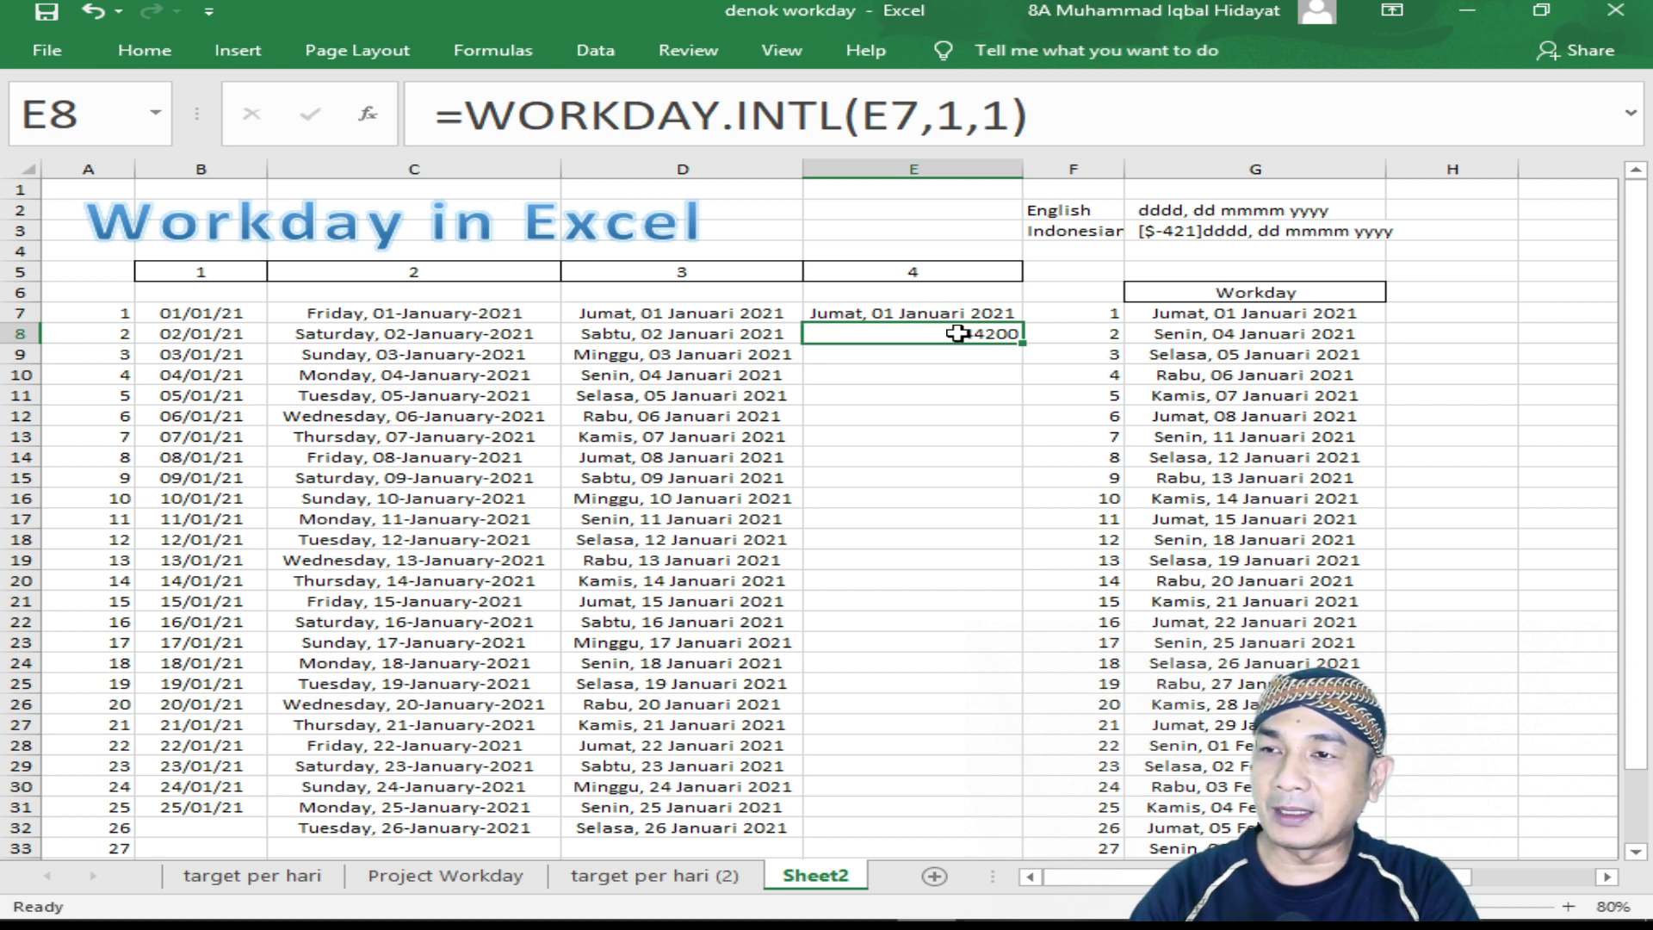
pyautogui.click(929, 313)
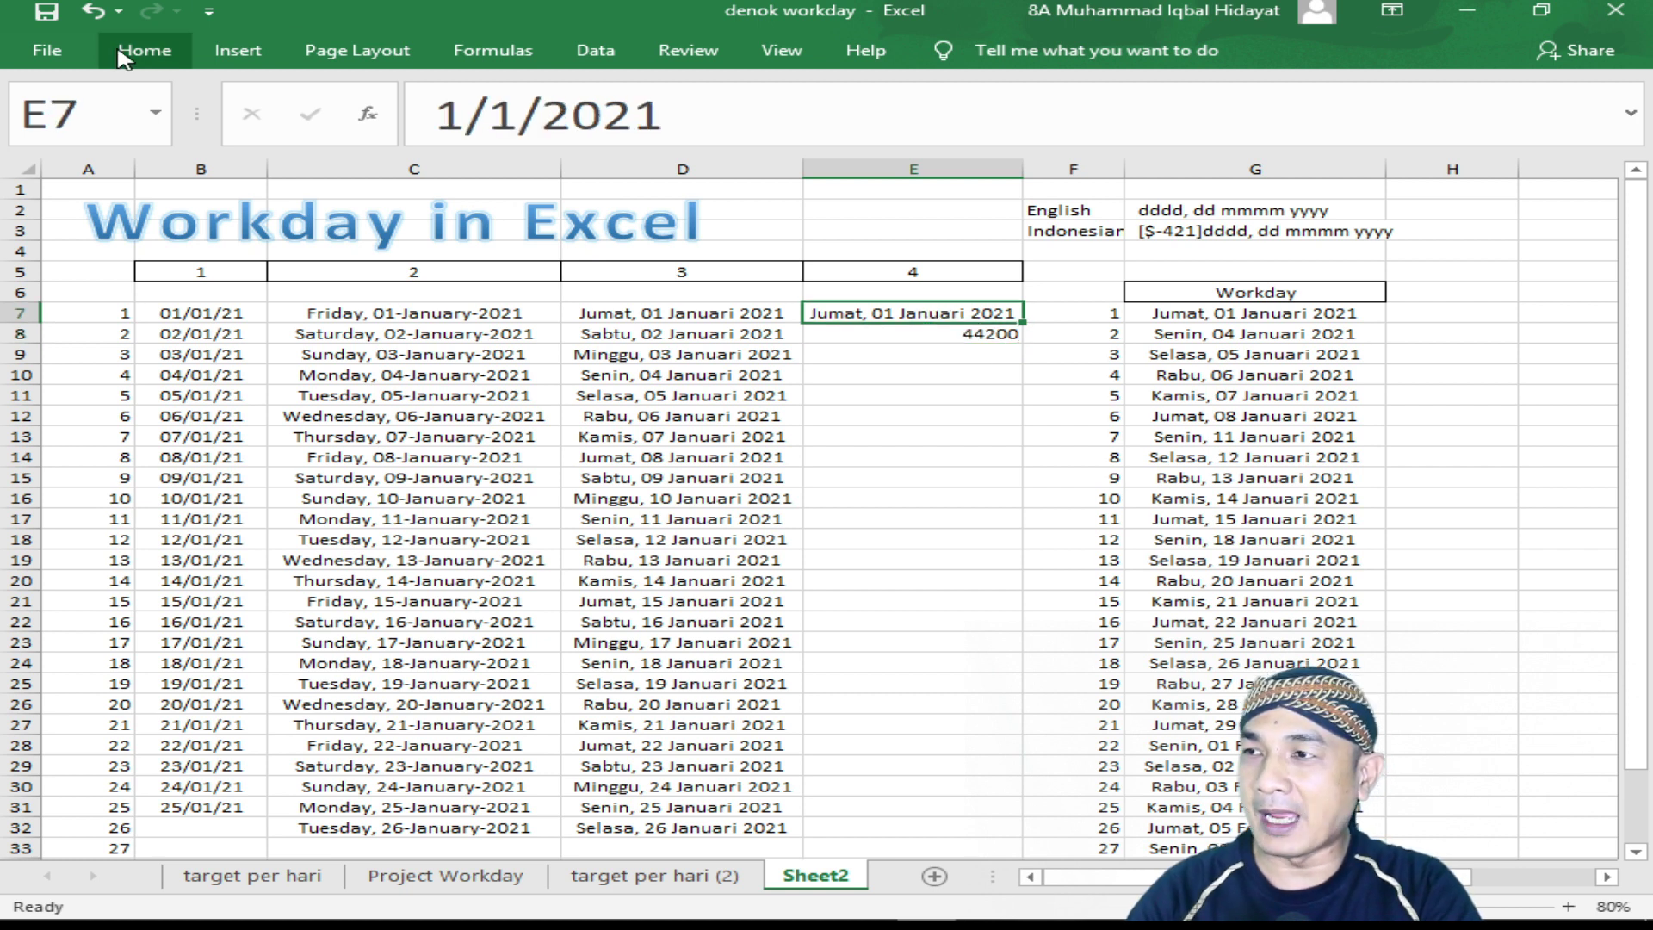
pyautogui.click(120, 56)
pyautogui.click(99, 140)
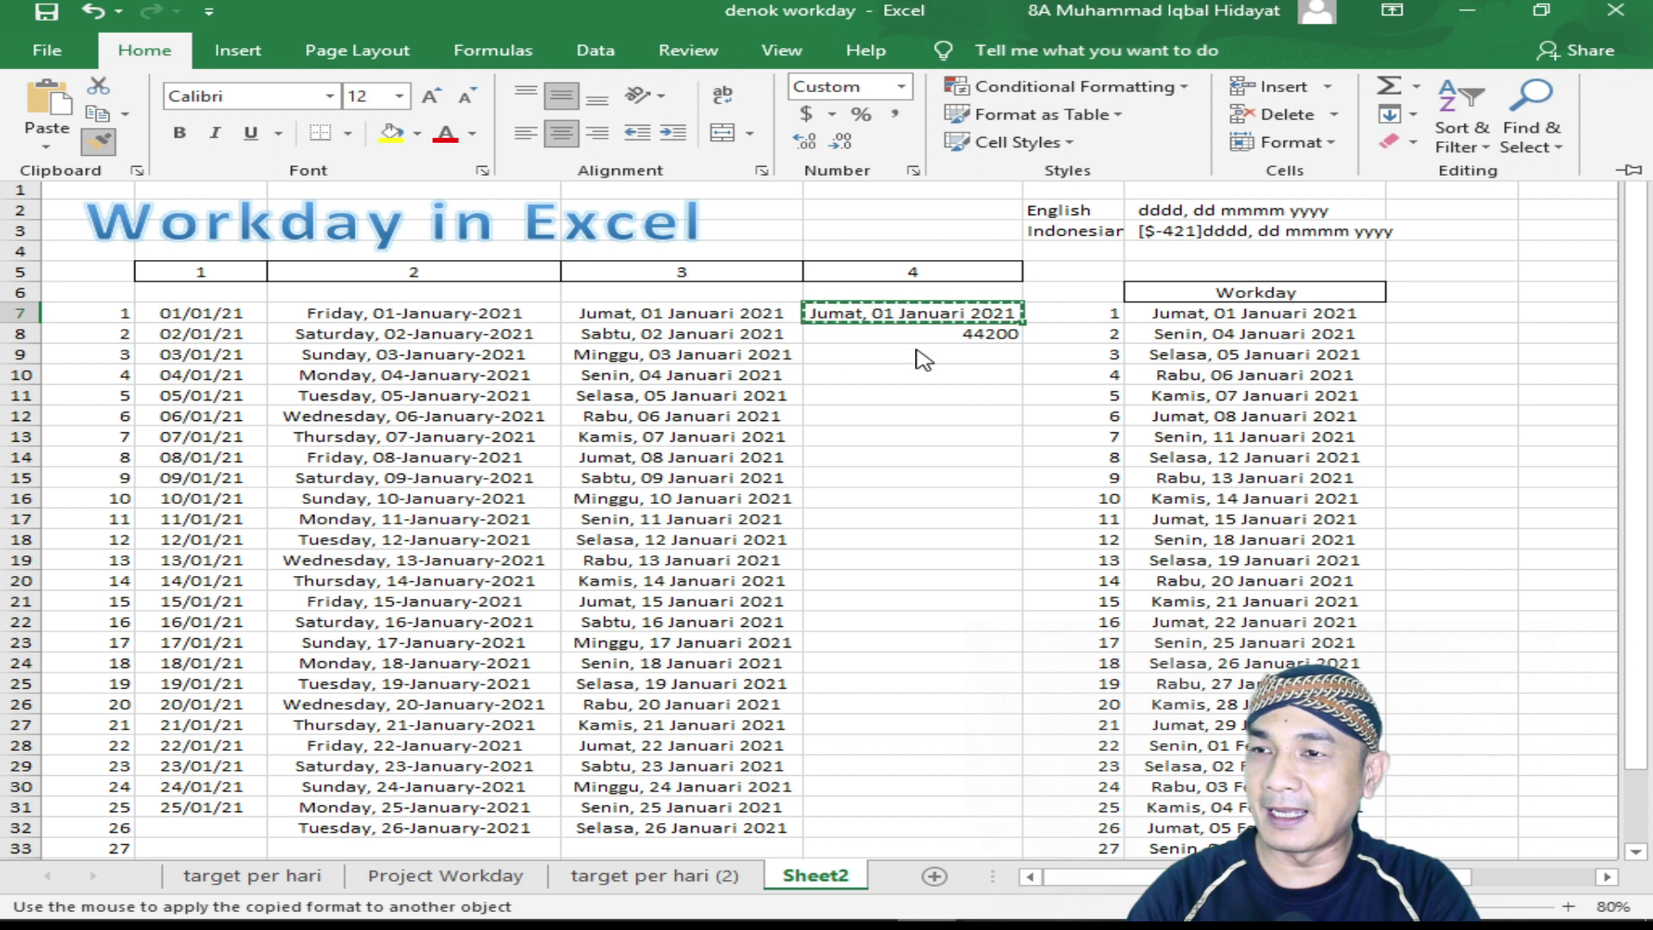
pyautogui.click(947, 336)
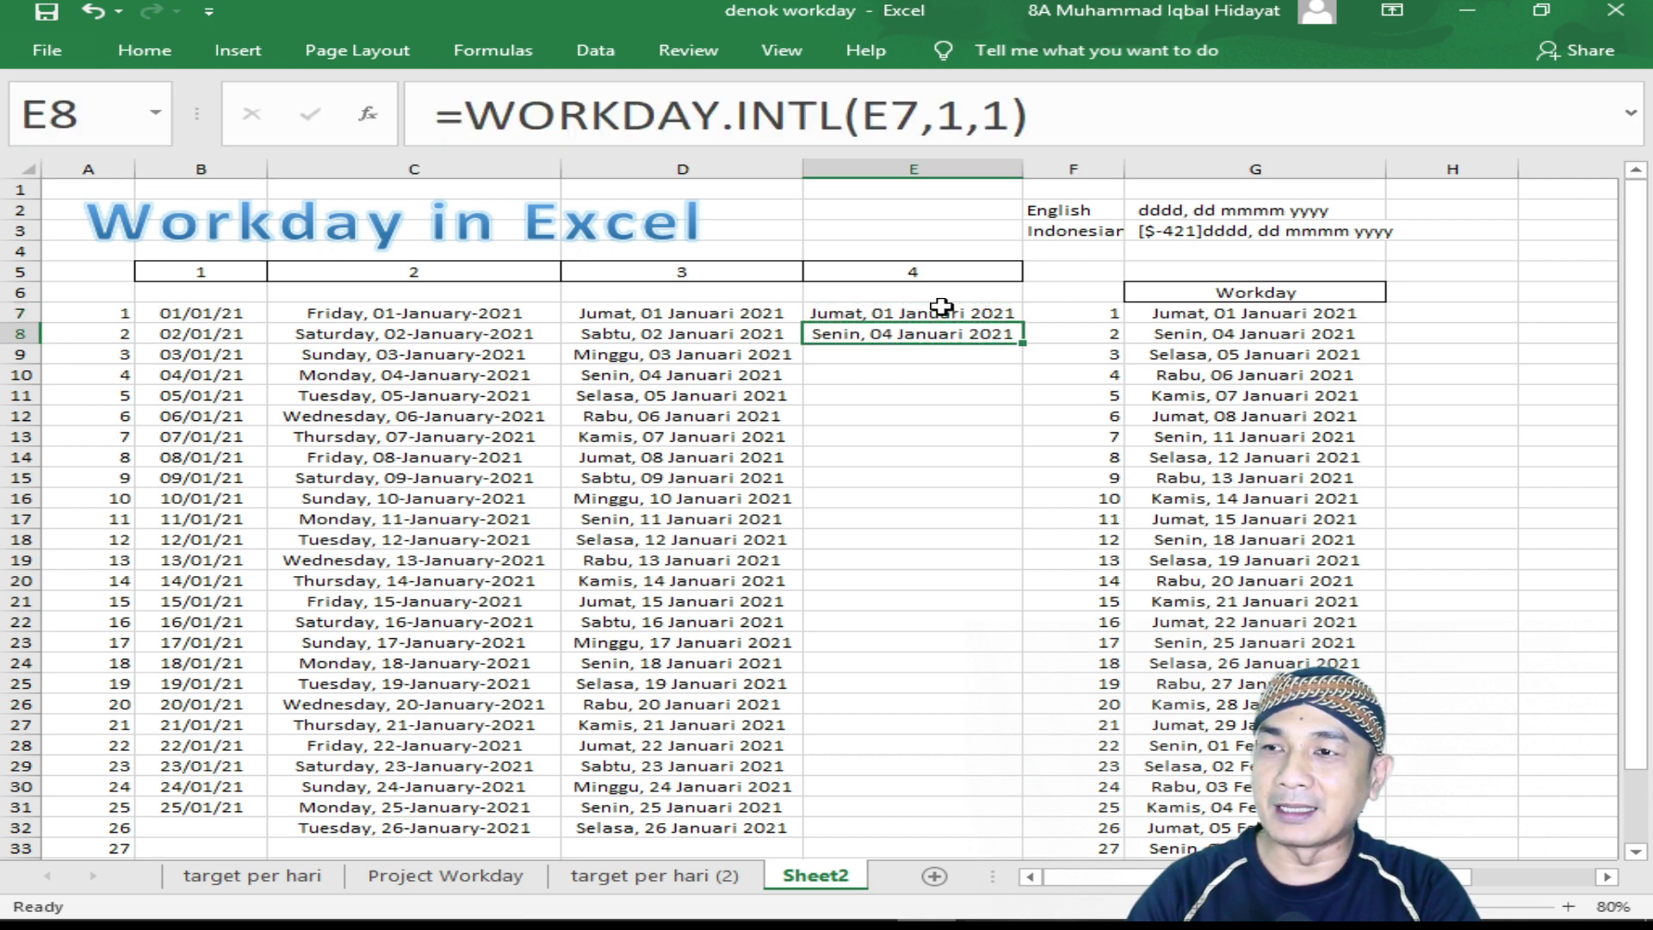
# - Fill E8's WORKDAY.INTL formula down to row 32 and widen column E to fit
pyautogui.click(920, 313)
pyautogui.click(917, 338)
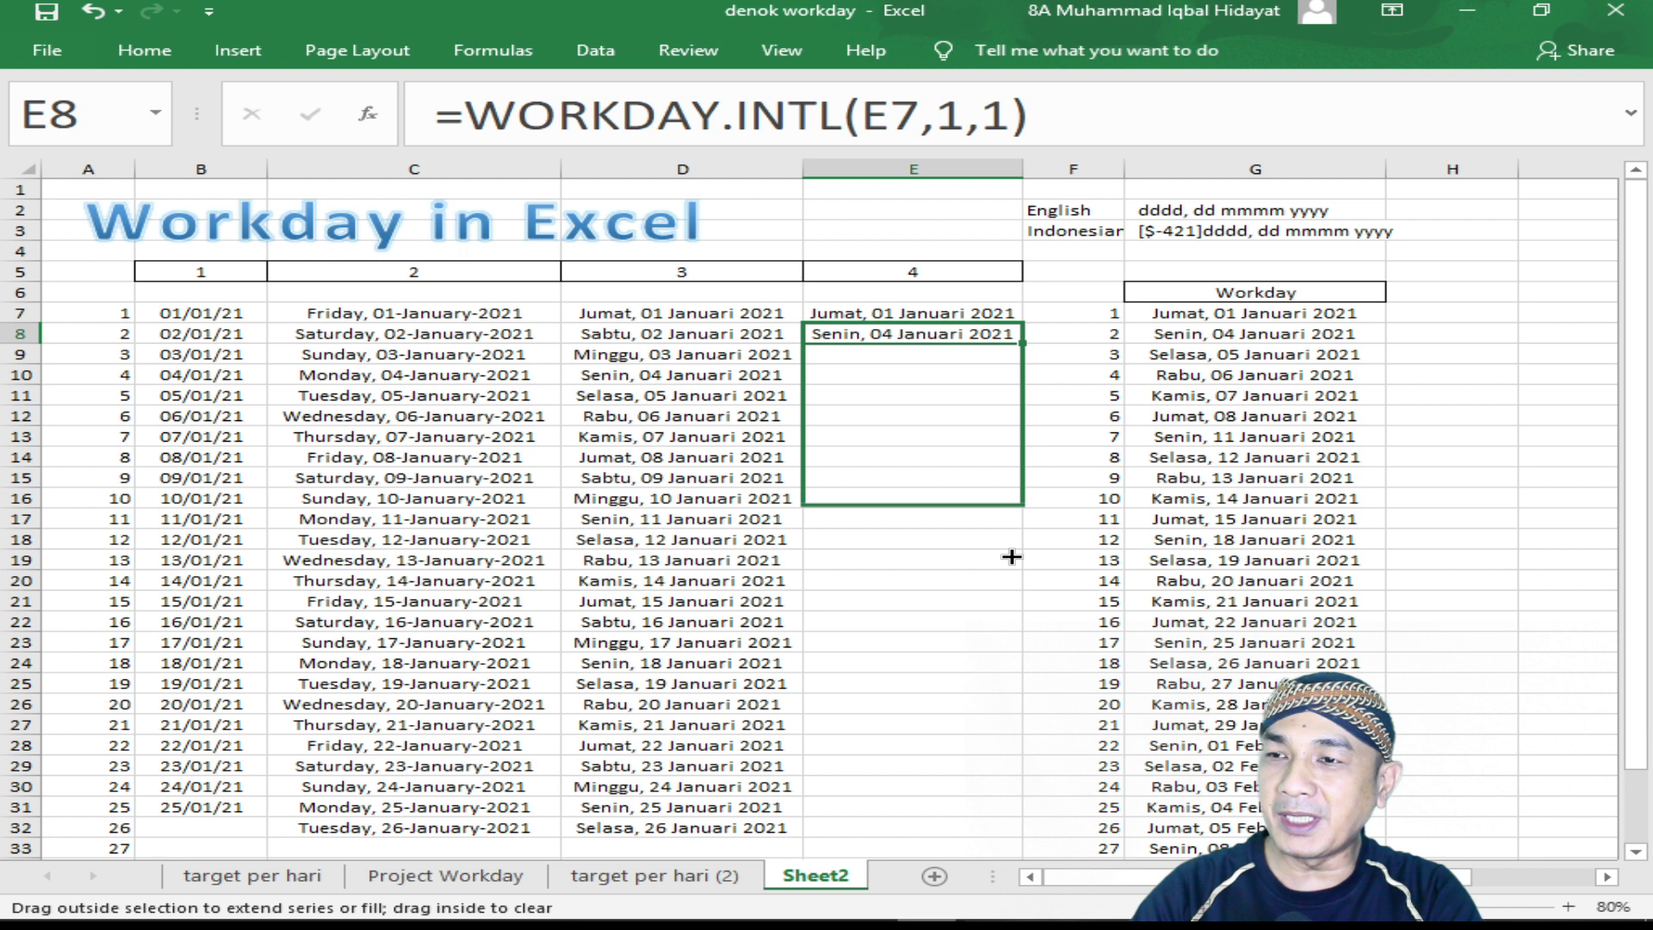
pyautogui.moveTo(1024, 347); pyautogui.dragTo(1023, 834)
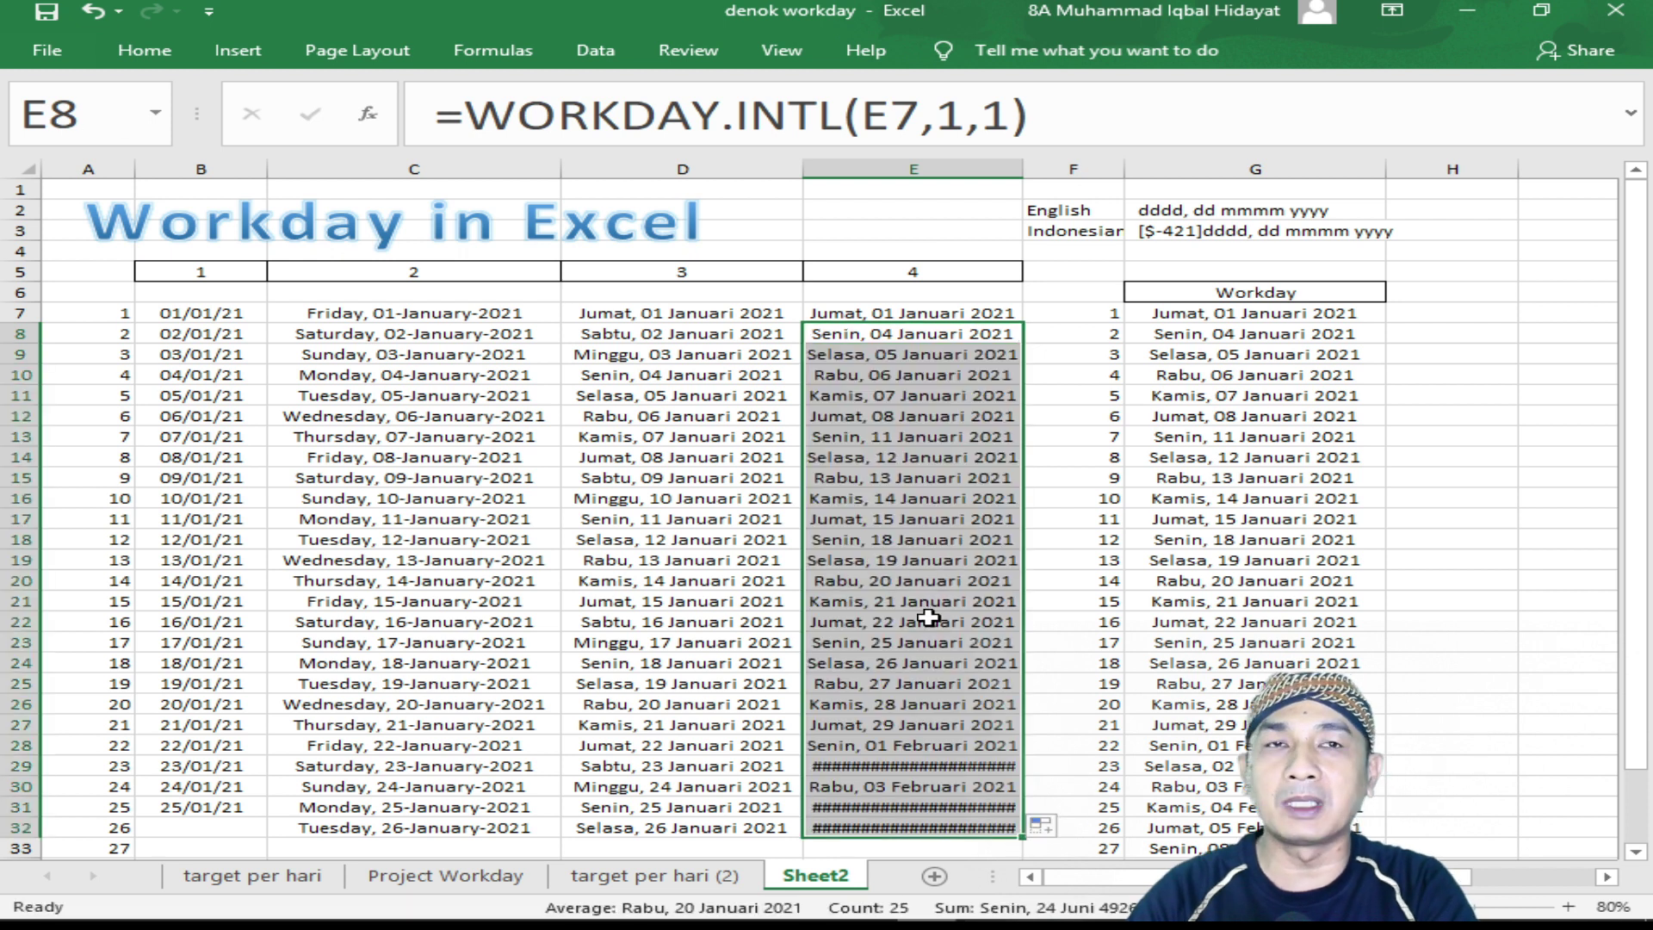
pyautogui.moveTo(1022, 166); pyautogui.dragTo(1049, 166)
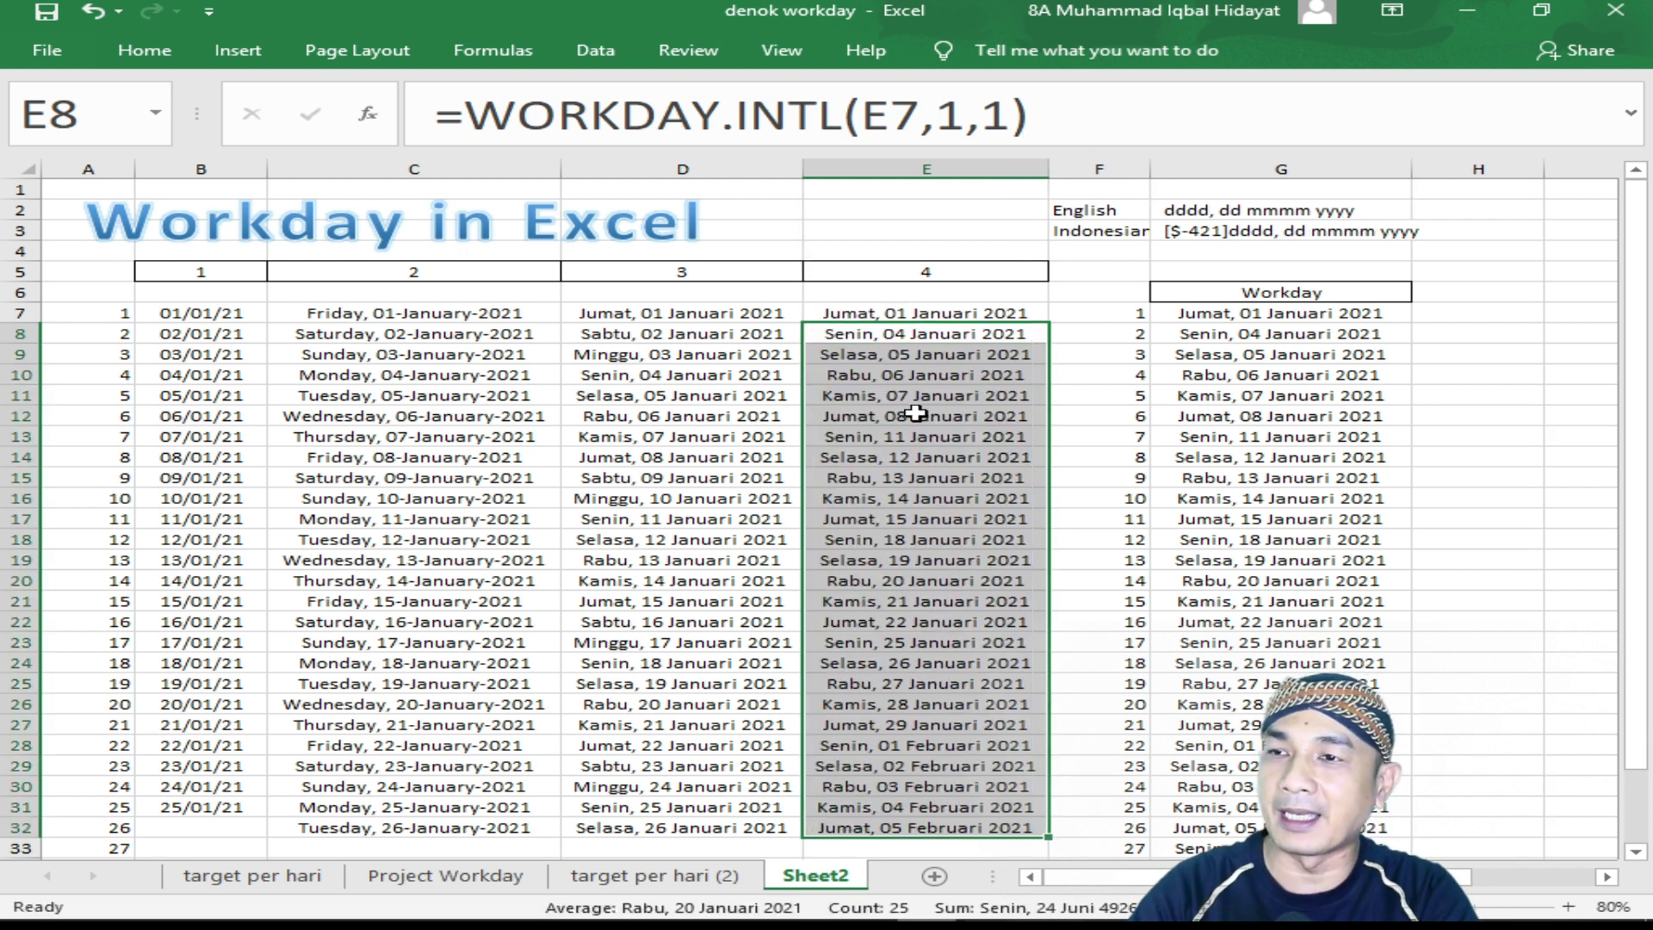
# - Check the WORKDAY.INTL formulas in E8, E13 and E18
pyautogui.click(870, 313)
pyautogui.click(867, 334)
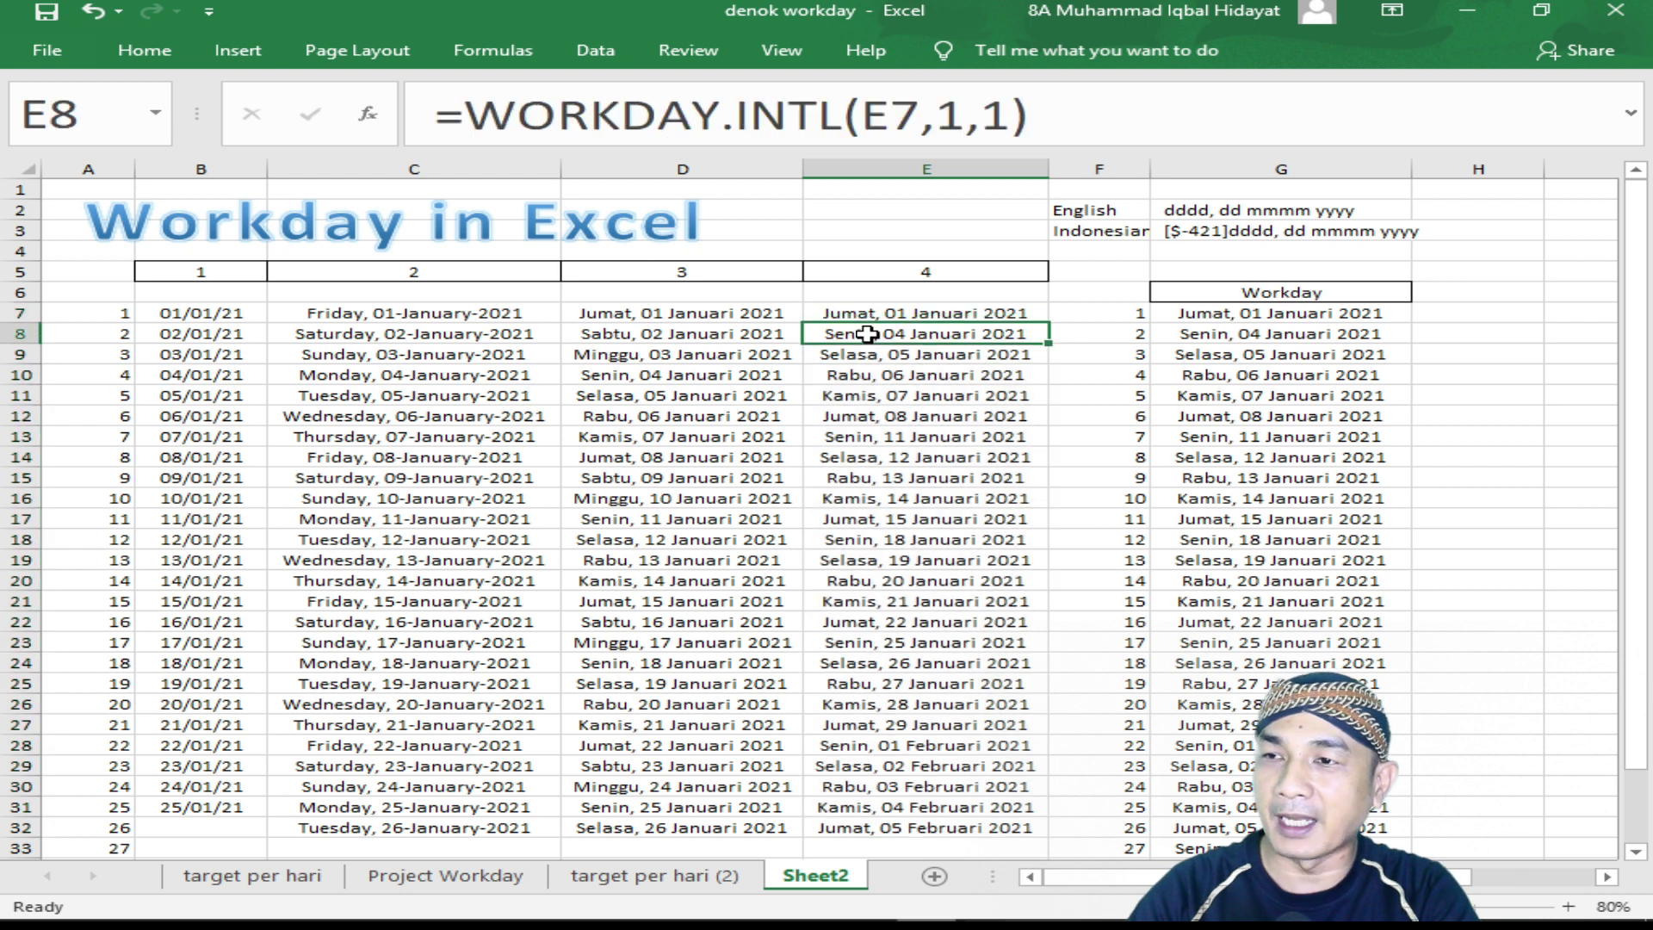
pyautogui.click(876, 416)
pyautogui.click(877, 436)
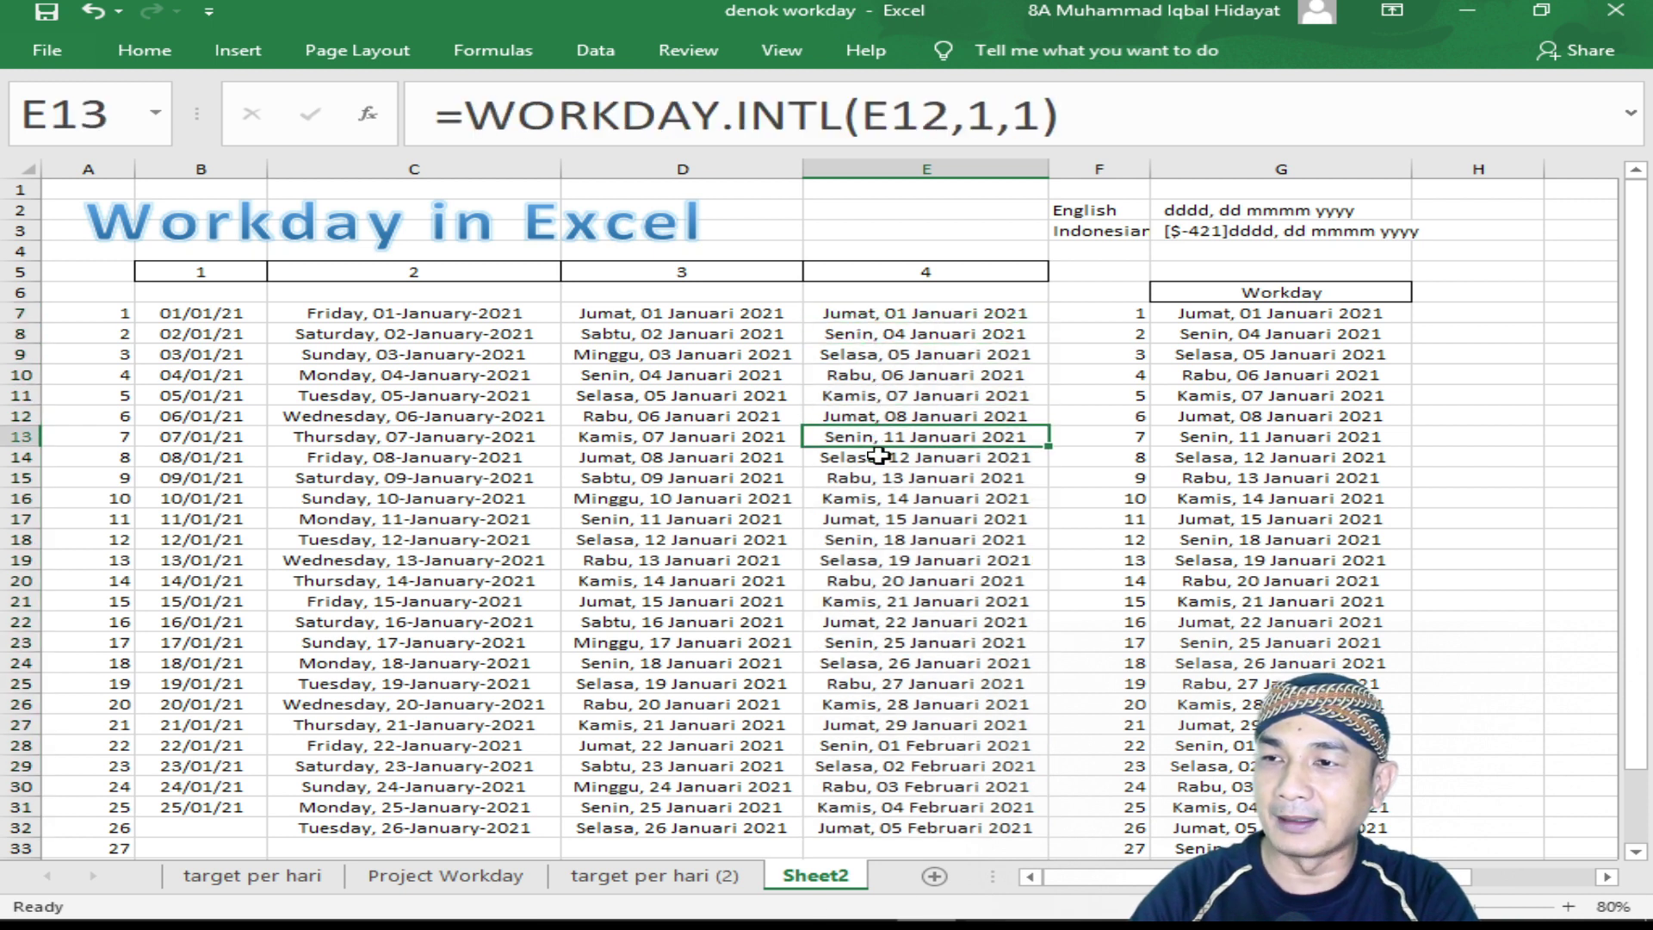
pyautogui.click(882, 521)
pyautogui.click(890, 539)
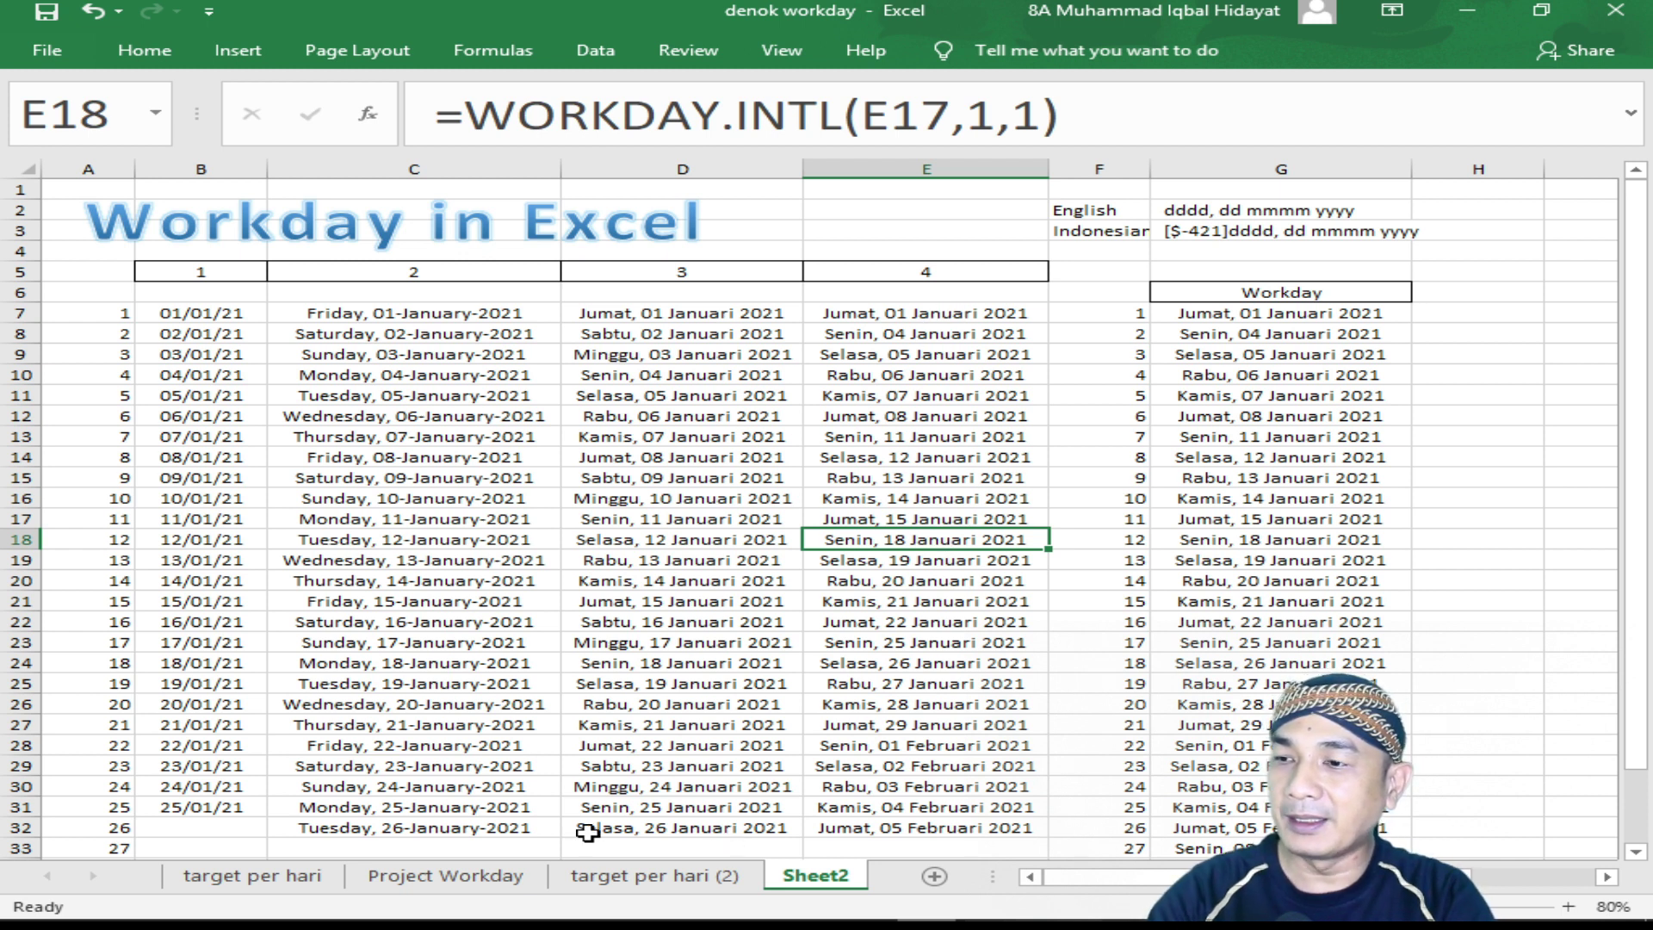
# - Copy the Workday dates from G8 downward and paste them one row lower, emptying G8
pyautogui.click(618, 878)
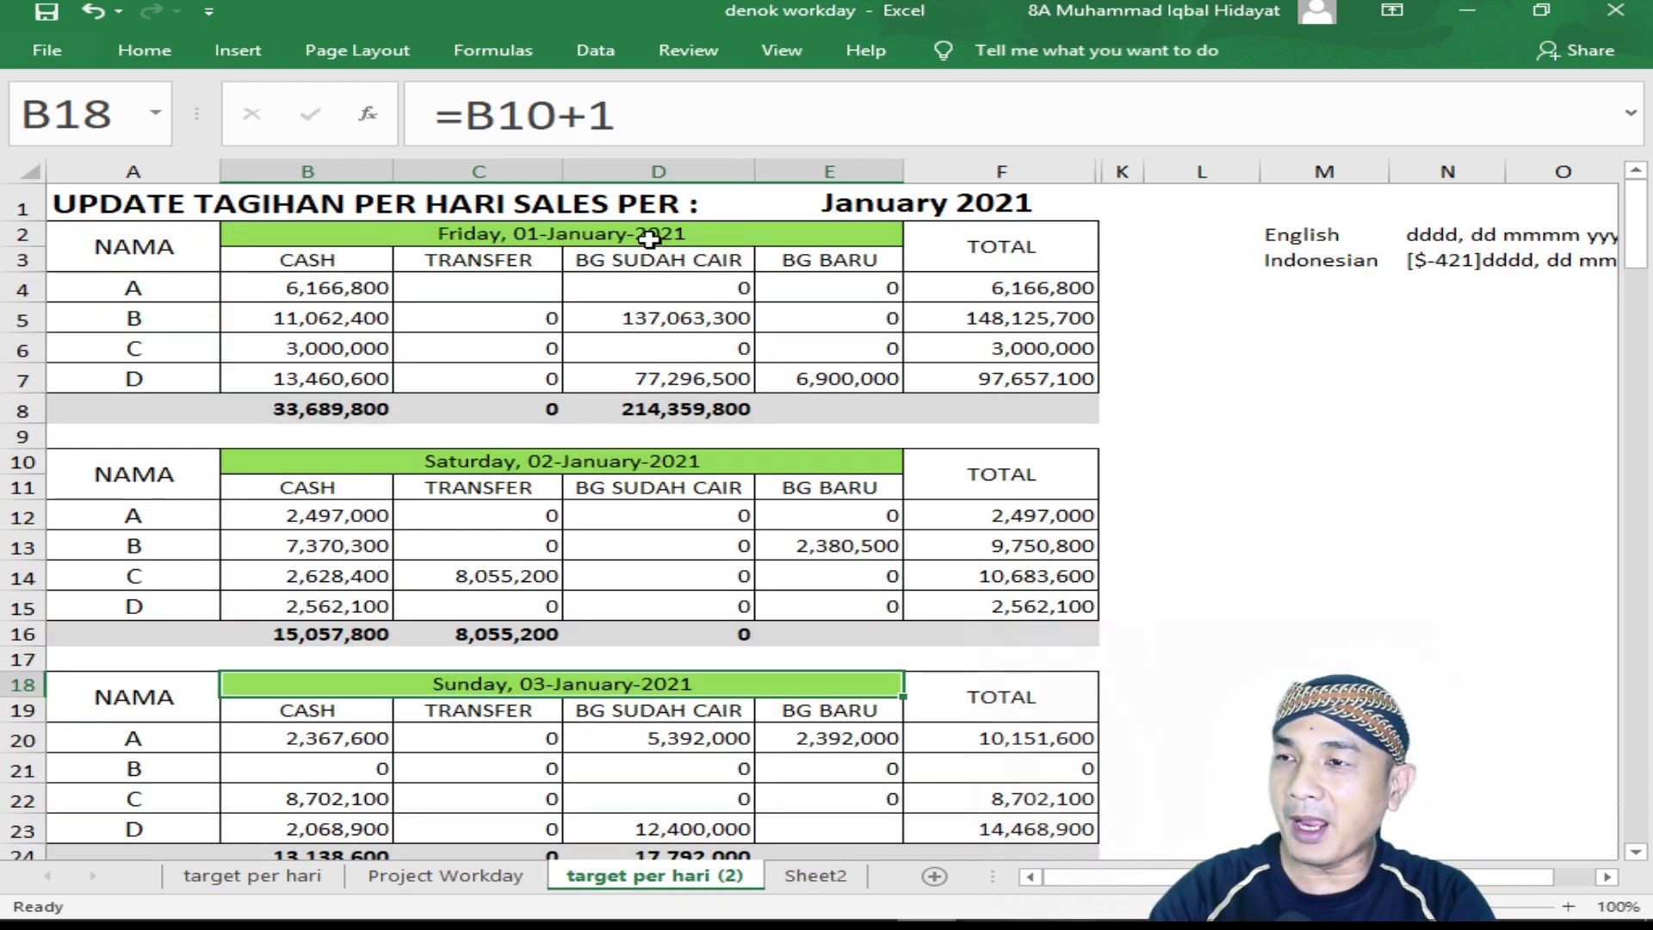
pyautogui.click(816, 878)
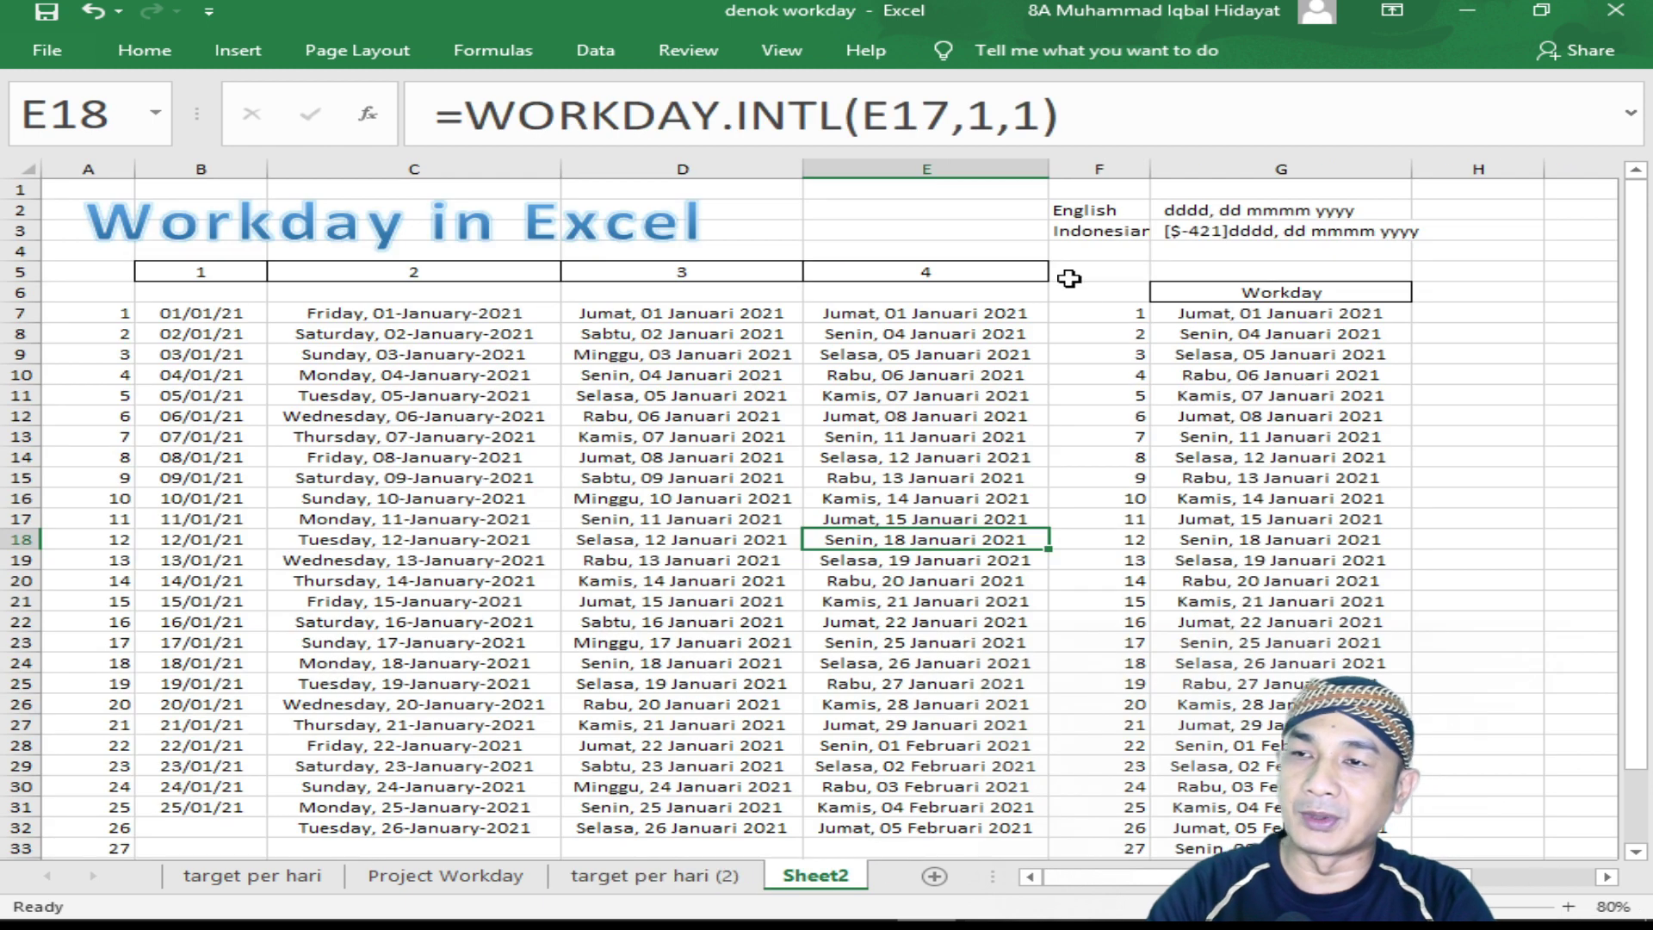
pyautogui.click(1272, 333)
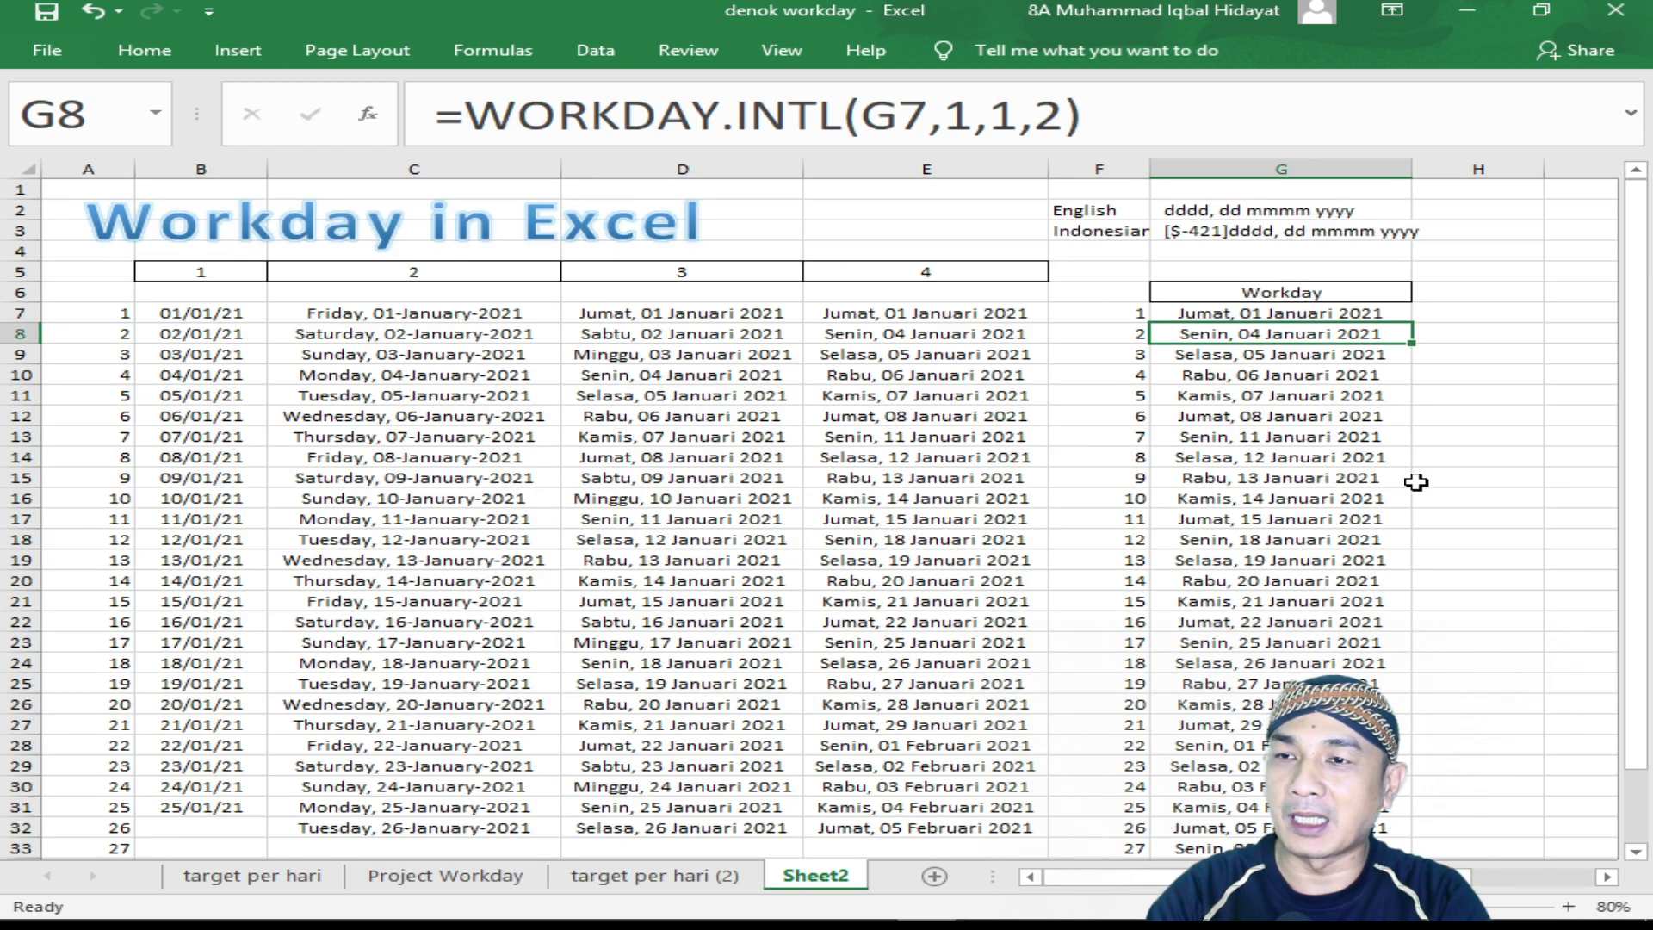
pyautogui.hotkey('ctrl', 'shift', 'Down')
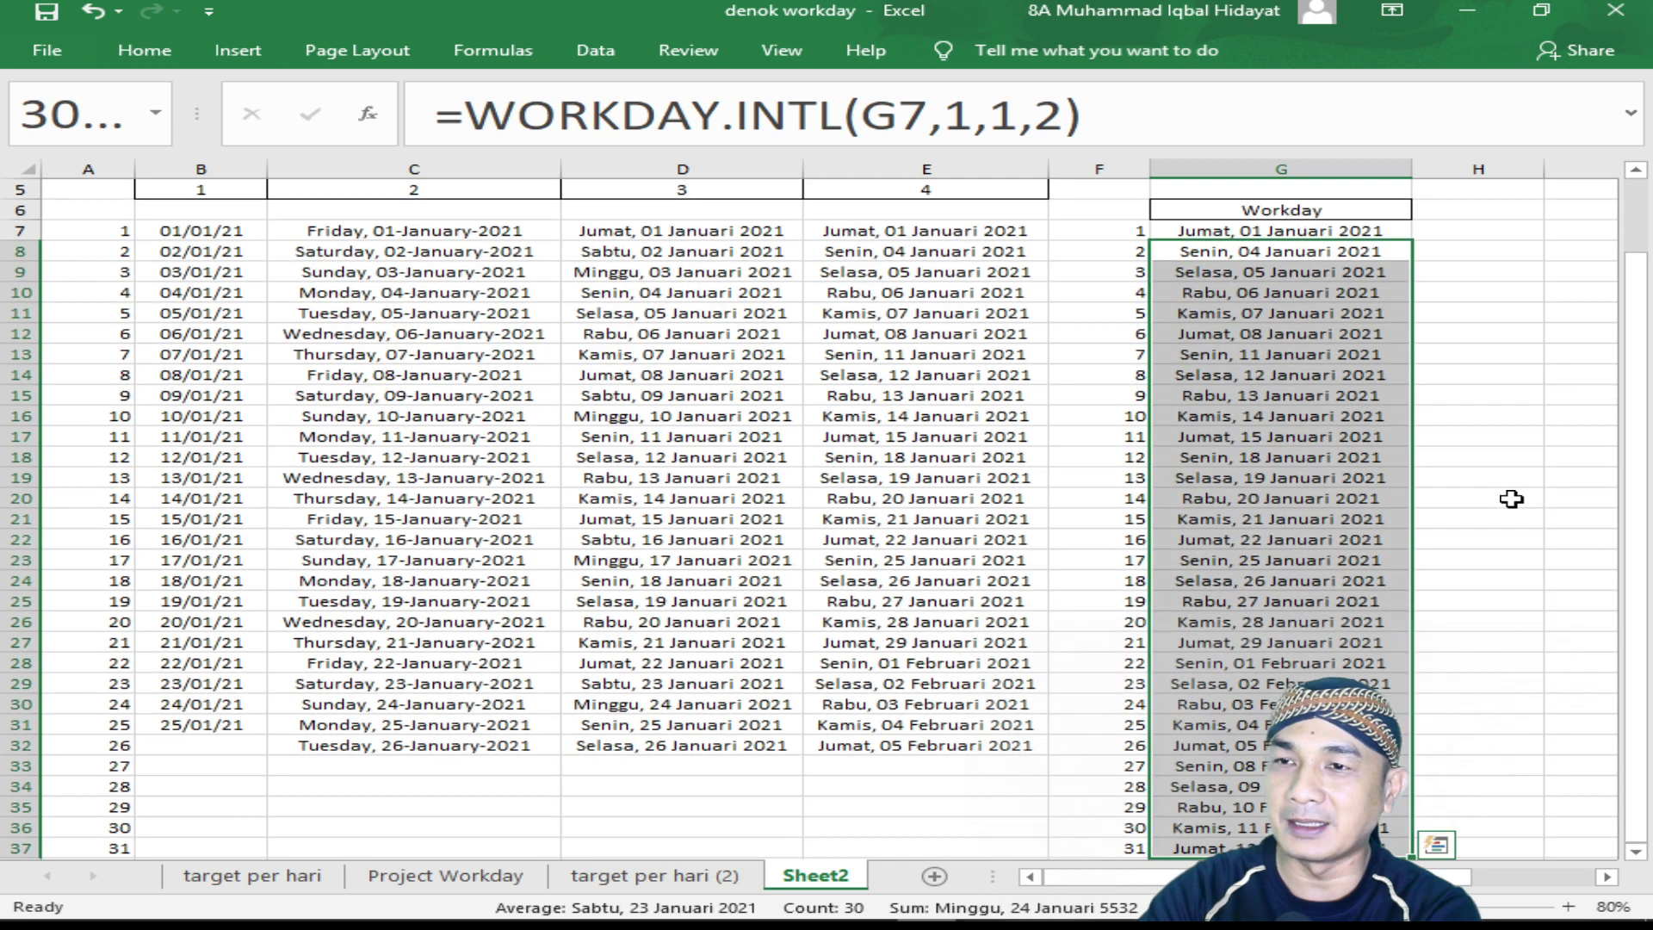
pyautogui.hotkey('ctrl', 'c')
pyautogui.press('Down')
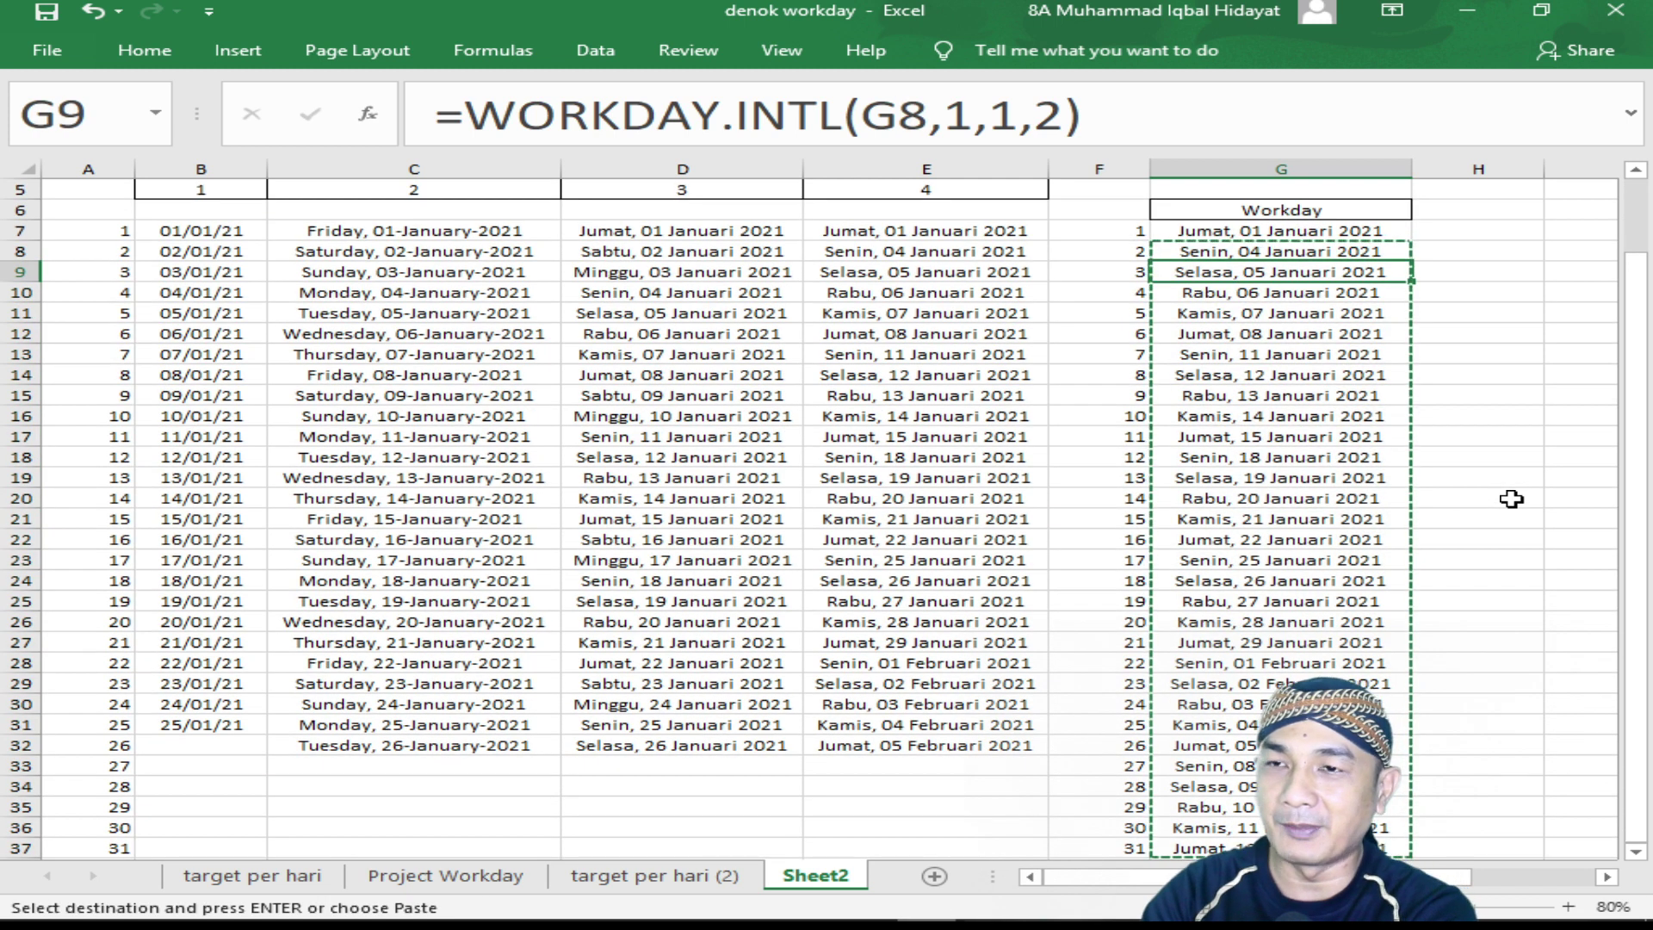
pyautogui.hotkey('ctrl', 'v')
# - Shift the dates down one more row so G10 is also left blank
pyautogui.press('Down')
pyautogui.hotkey('ctrl', 'shift', 'Down')
pyautogui.hotkey('ctrl', 'c')
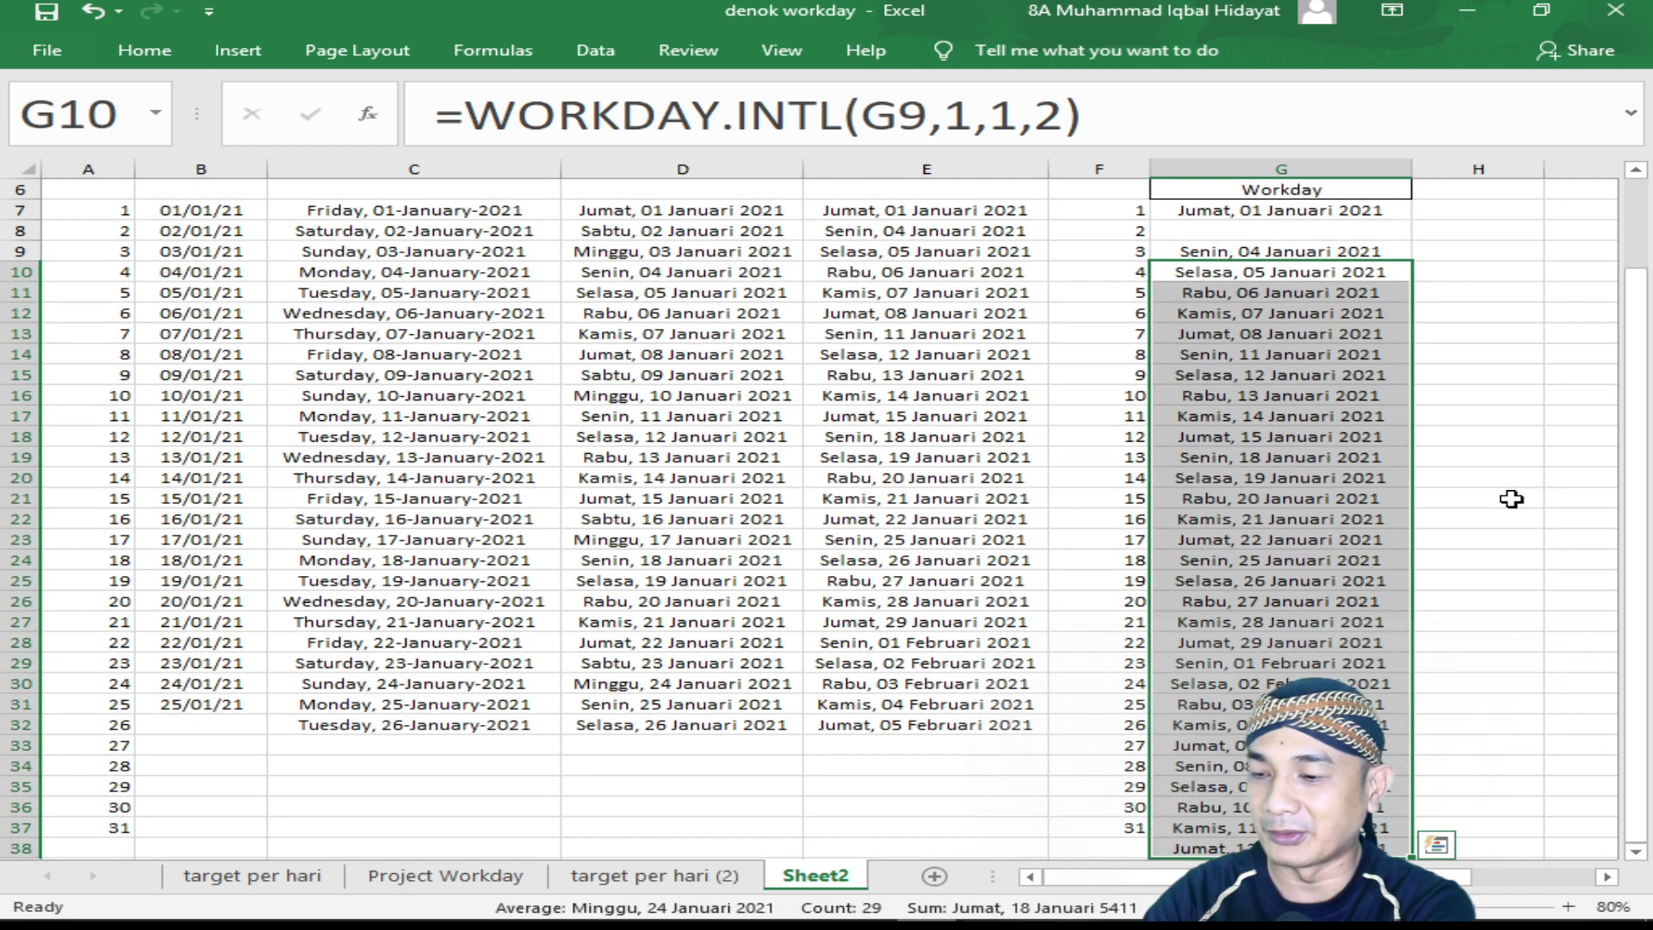
pyautogui.press('Down')
pyautogui.hotkey('ctrl', 'v')
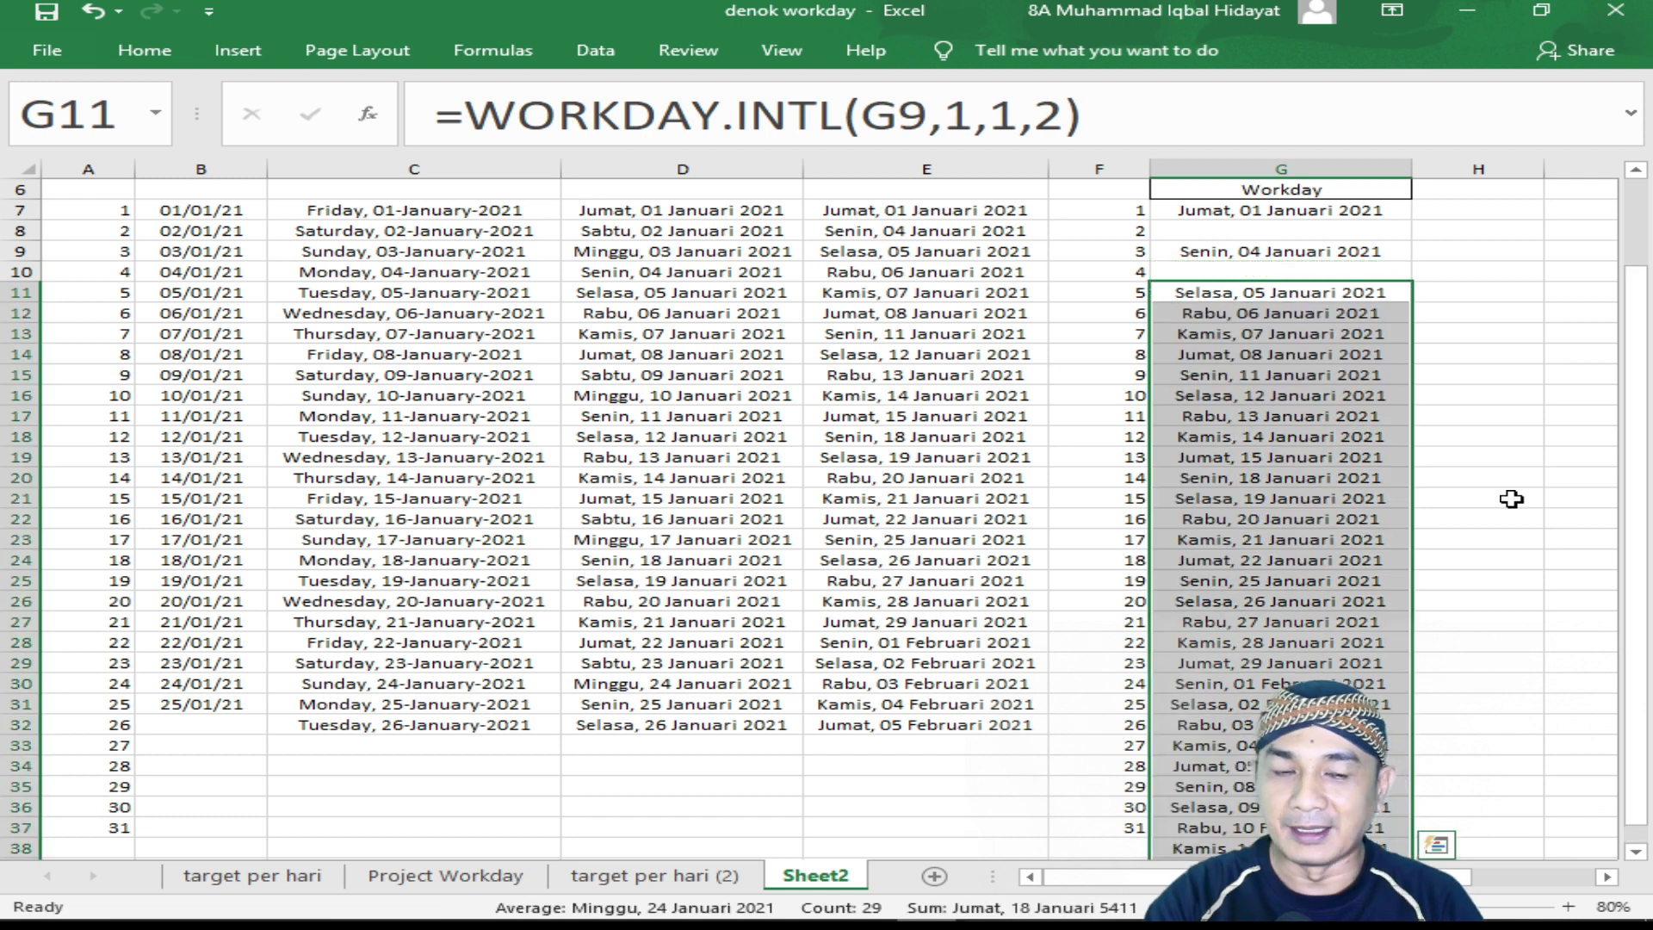
pyautogui.click(1117, 401)
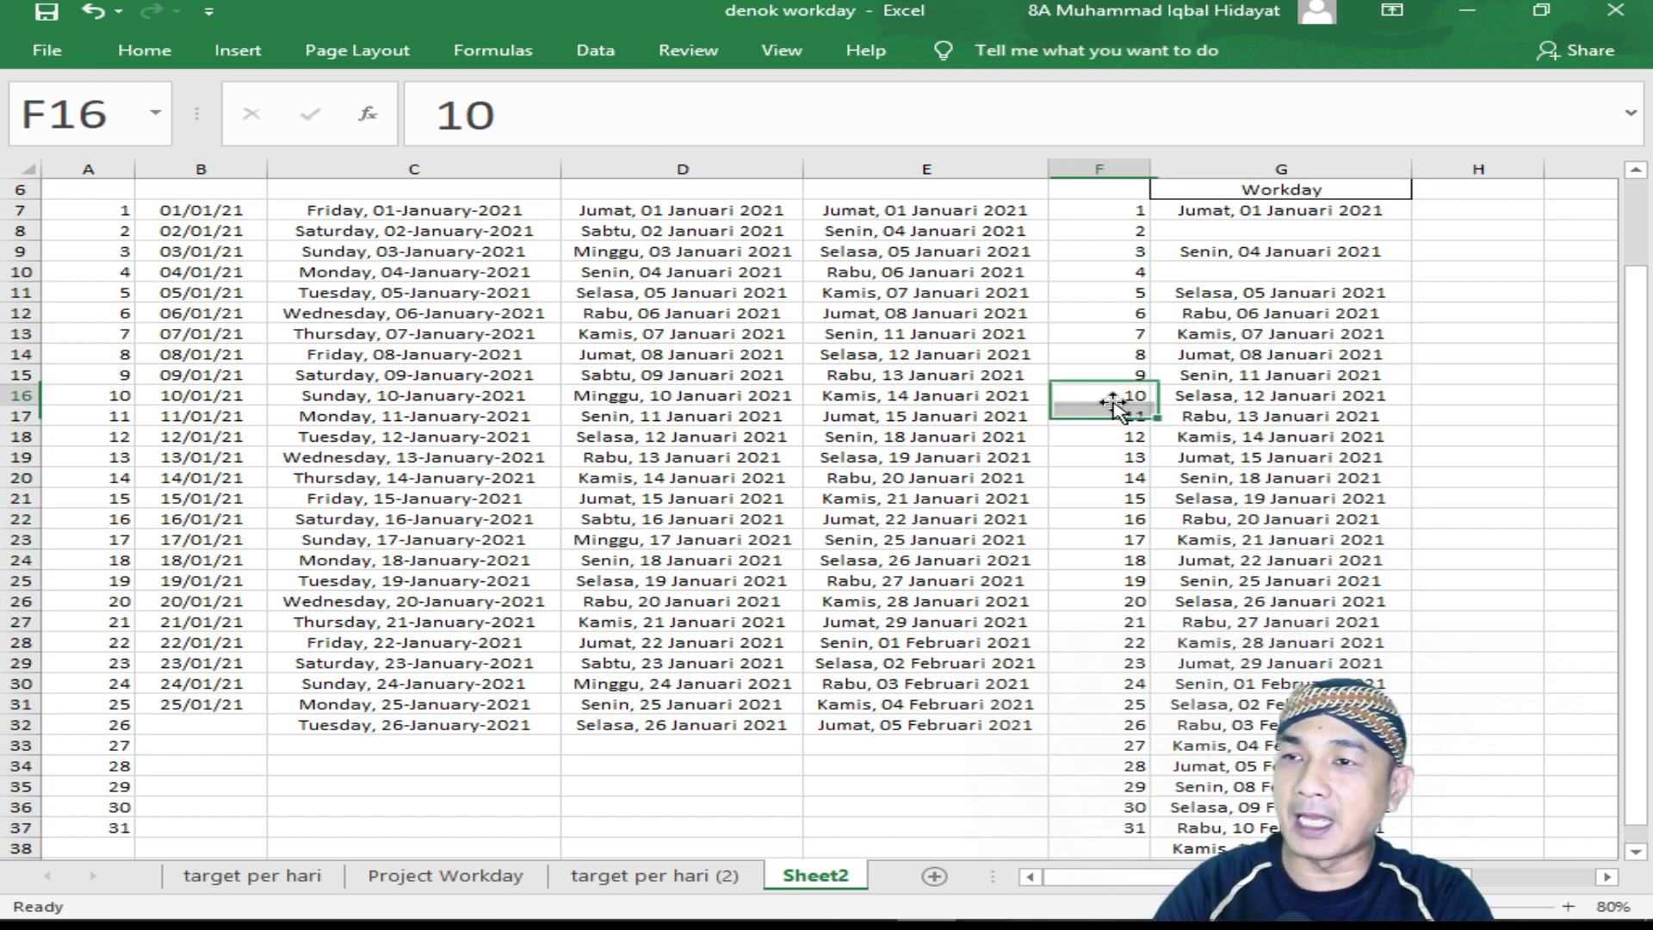
pyautogui.scroll(2, 1022, 338)
# - Change G7's date from 1/1/2021 to 2/1/2021 so the Workday list starts 01 Februari 2021
pyautogui.click(959, 316)
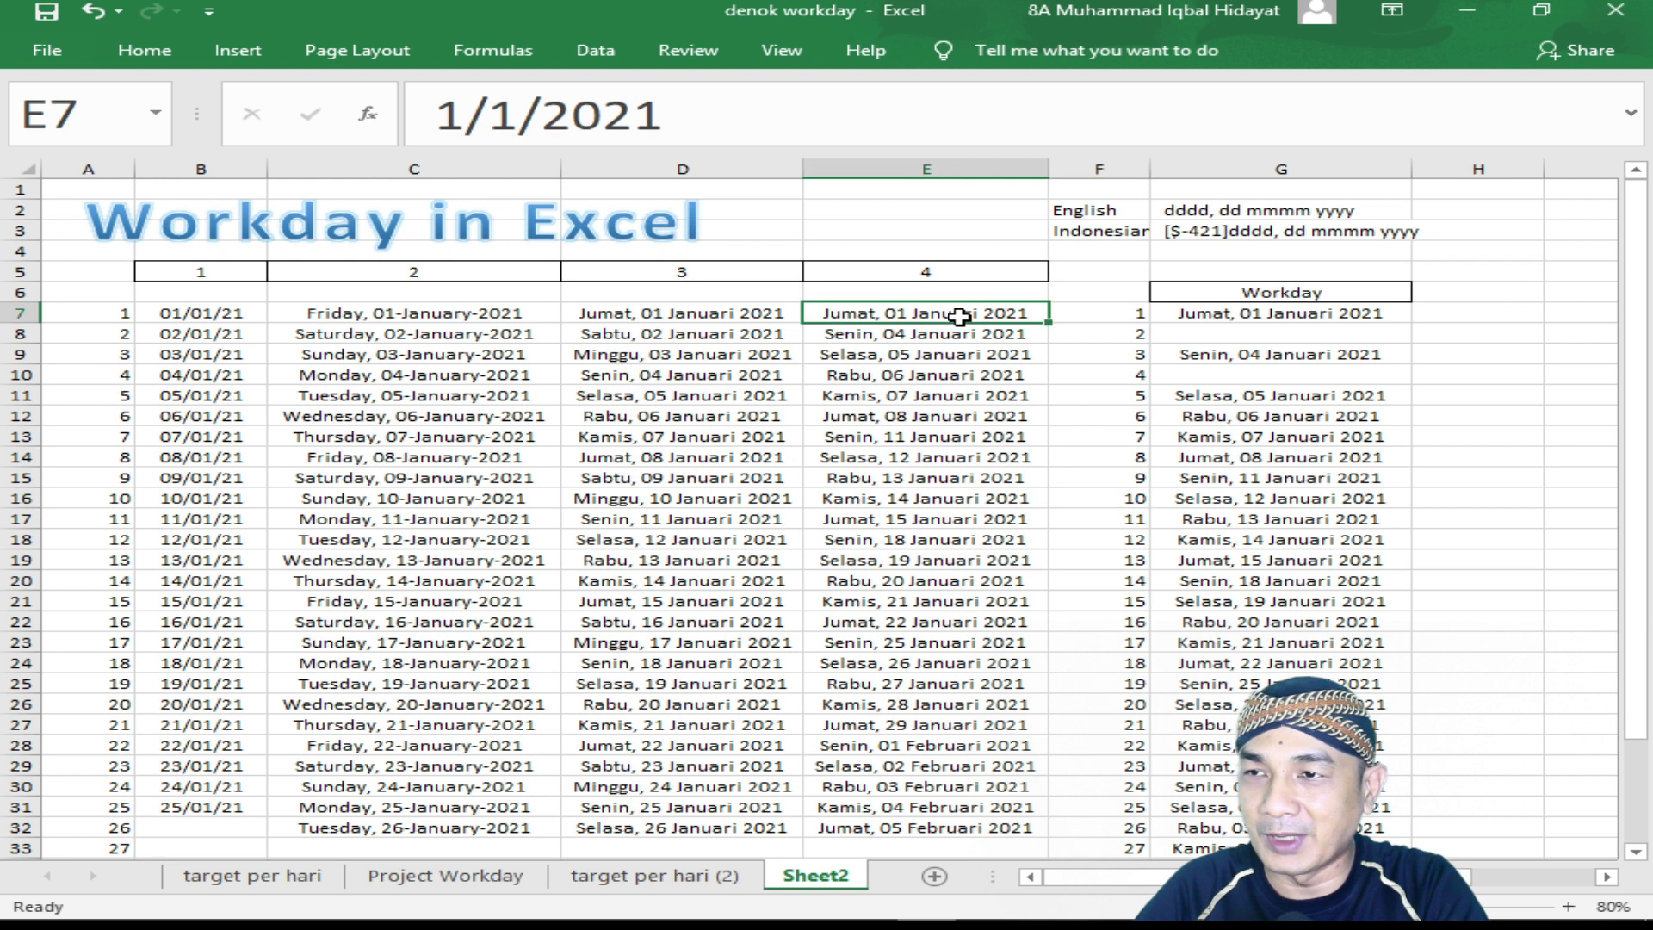
pyautogui.click(1203, 307)
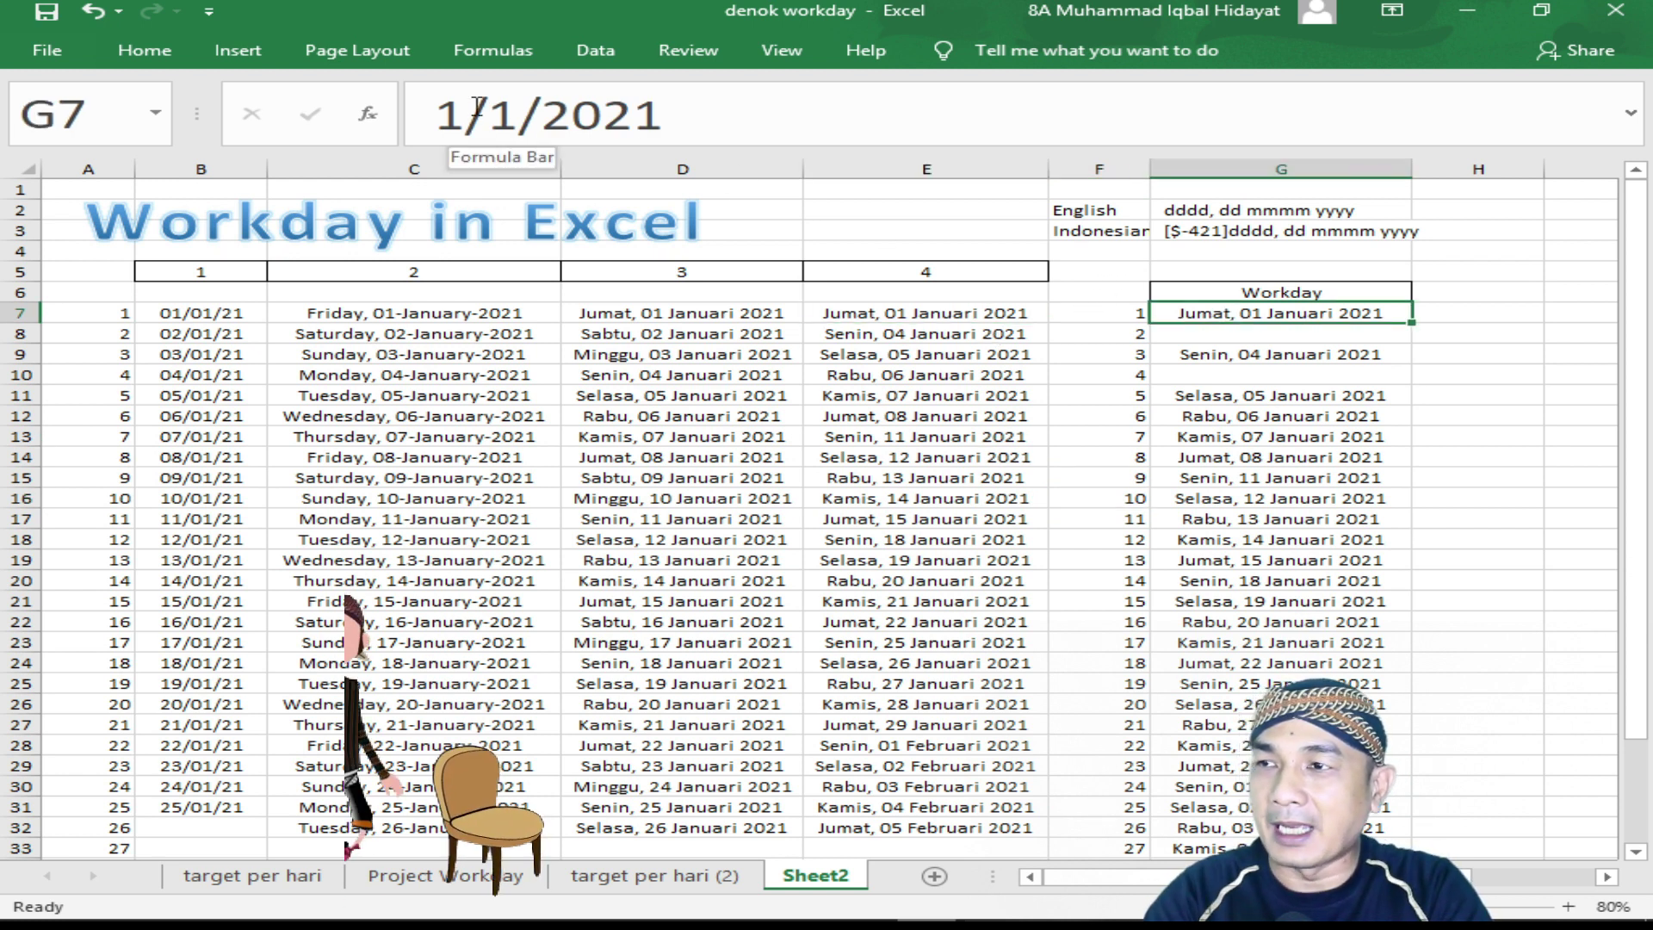
pyautogui.click(515, 129)
pyautogui.press('Home')
pyautogui.press('Delete')
pyautogui.write('2')
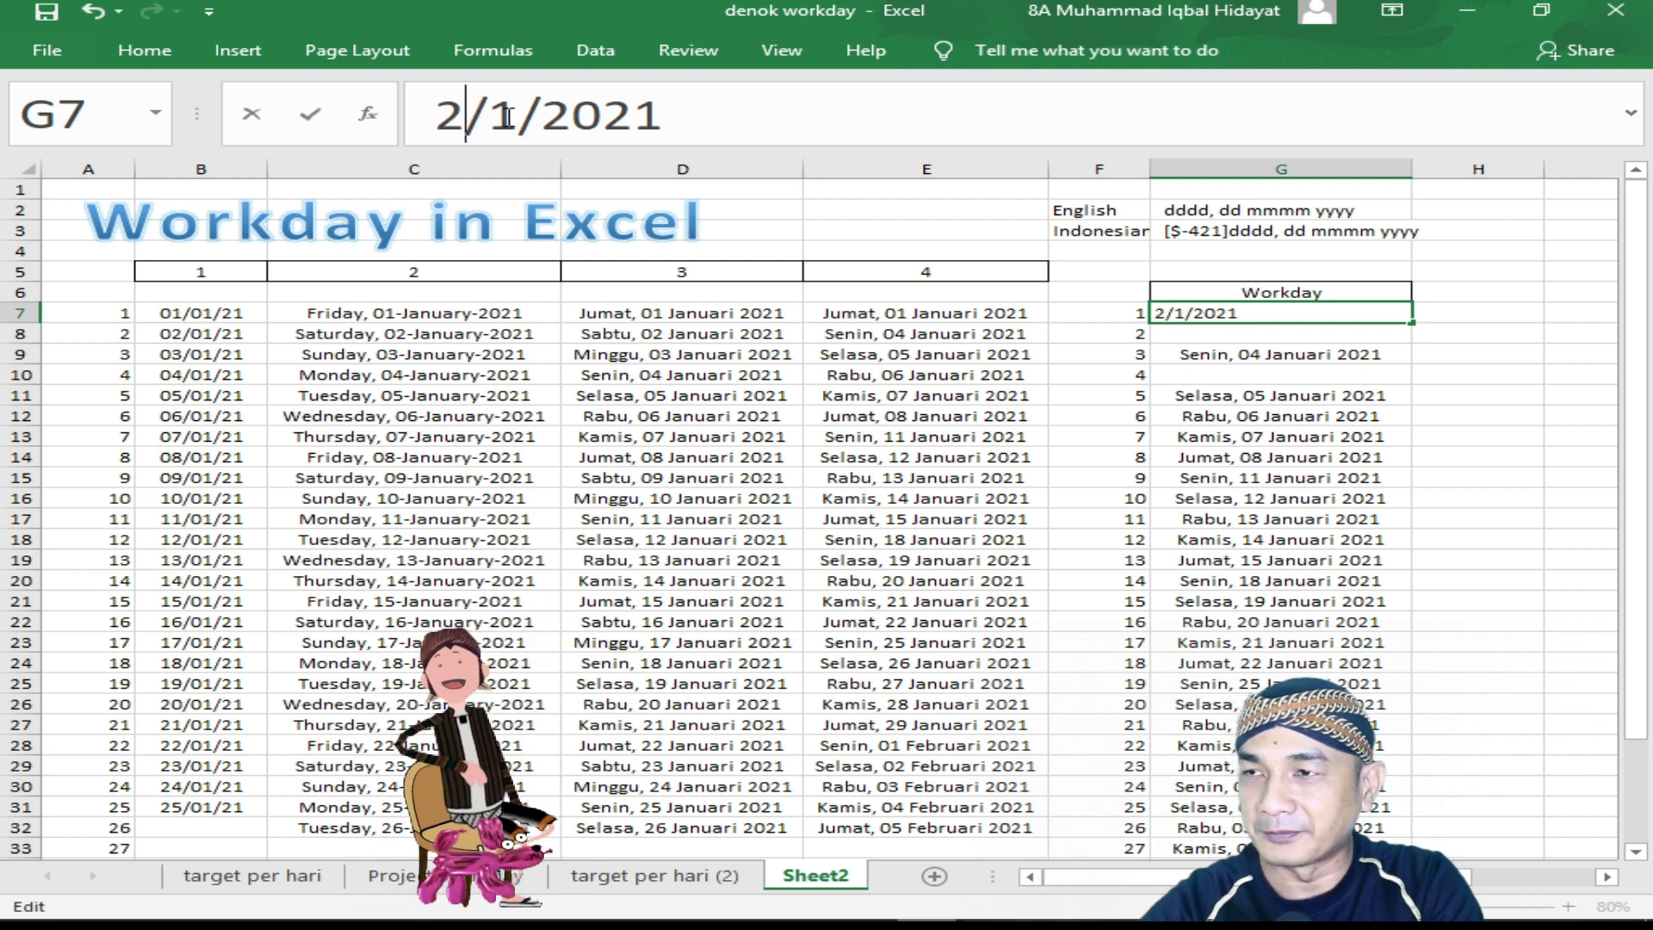
pyautogui.press('Return')
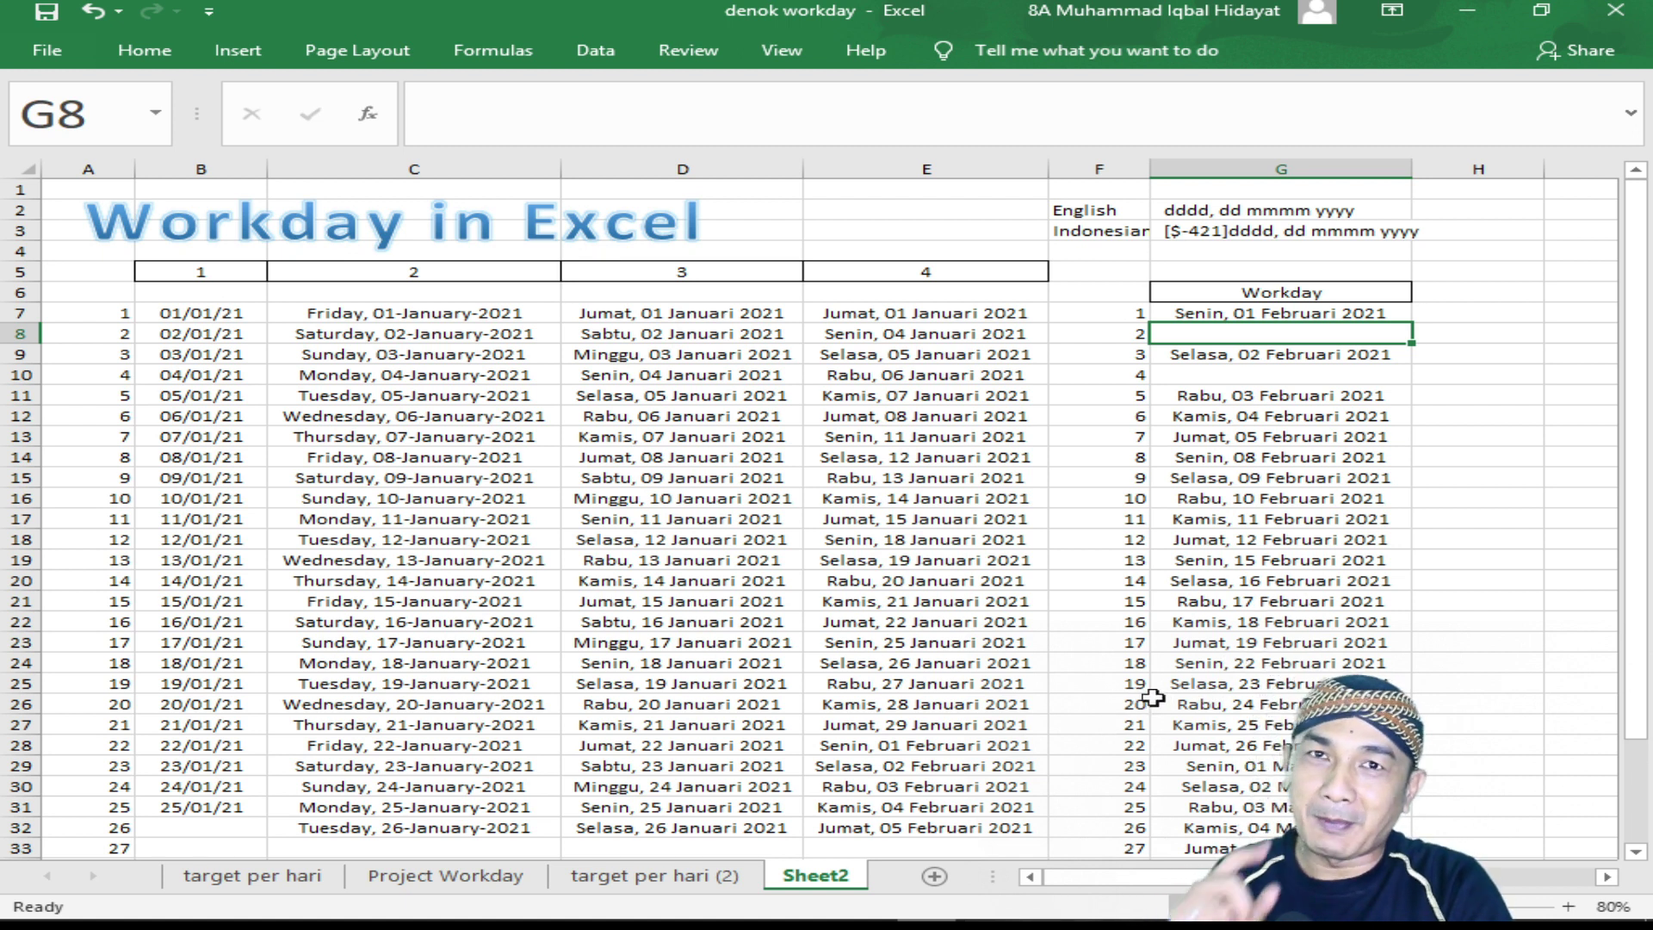
# - On the Project Workday sheet, select Project 1's Target/Day cell E6
pyautogui.click(478, 887)
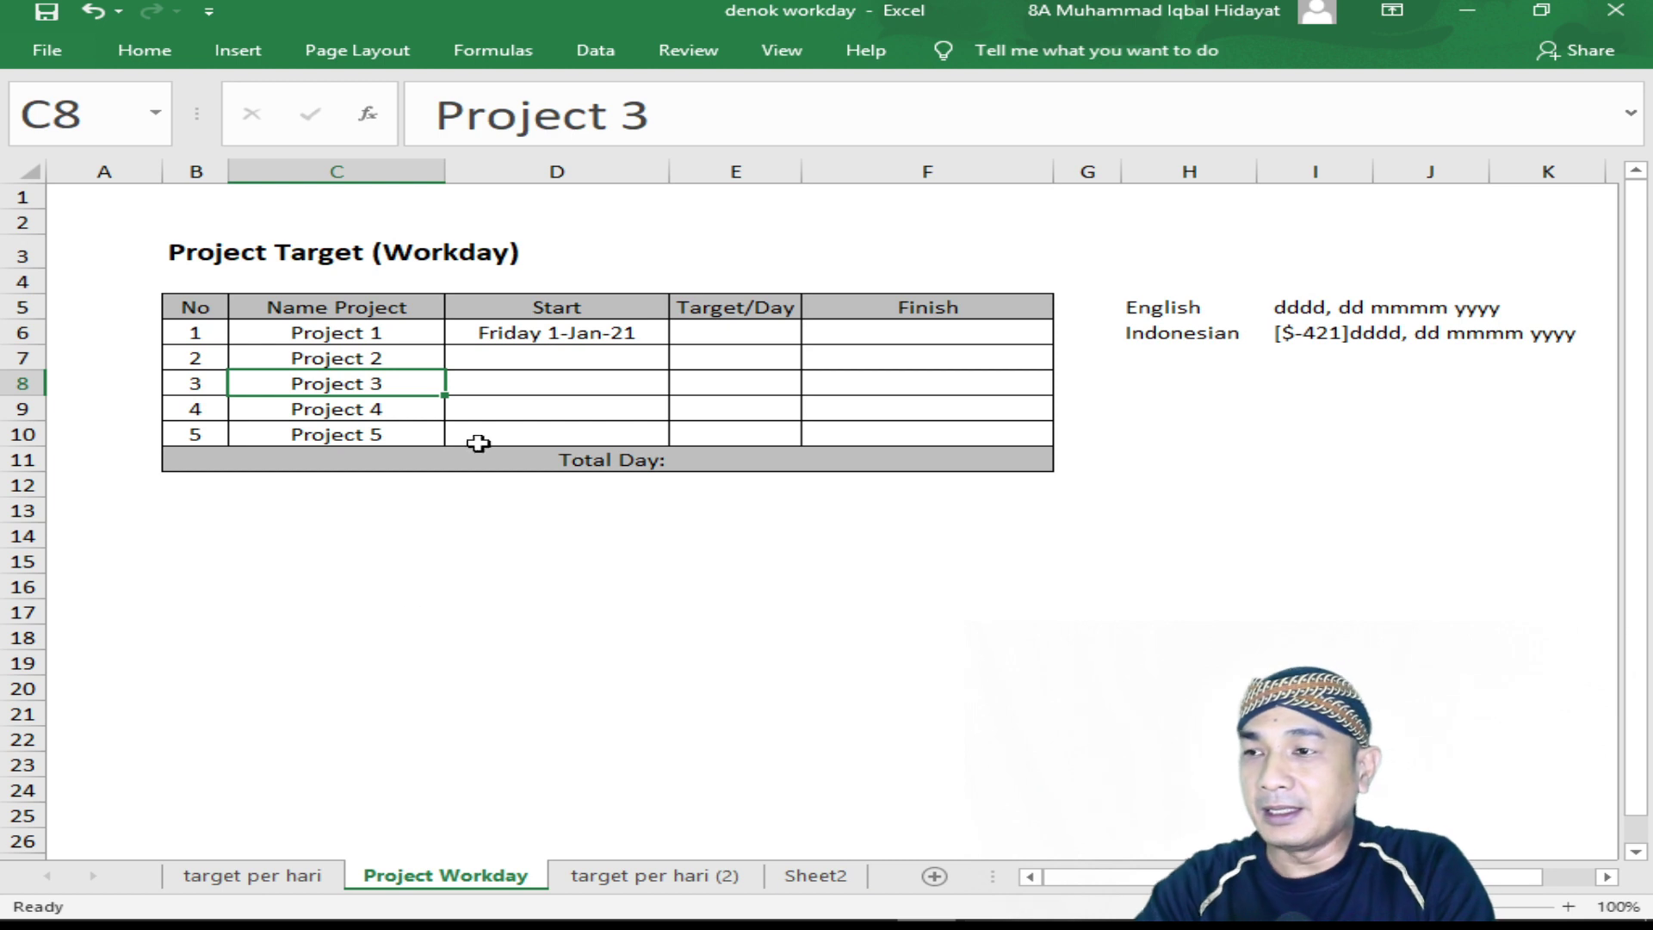
pyautogui.click(576, 336)
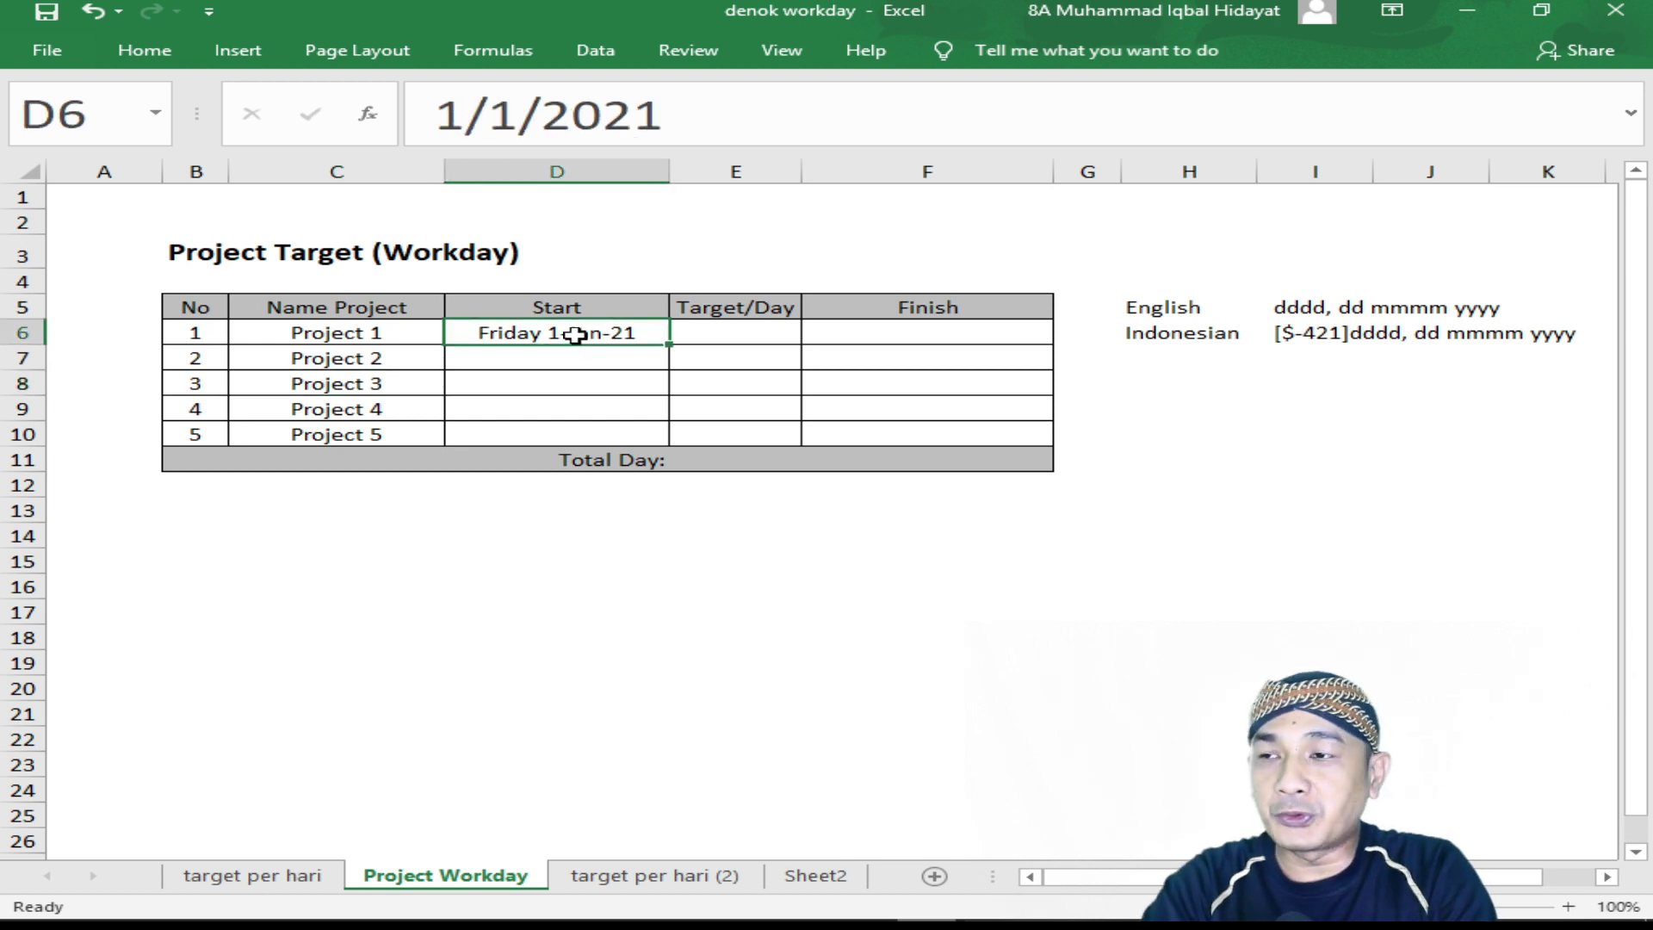
pyautogui.click(404, 332)
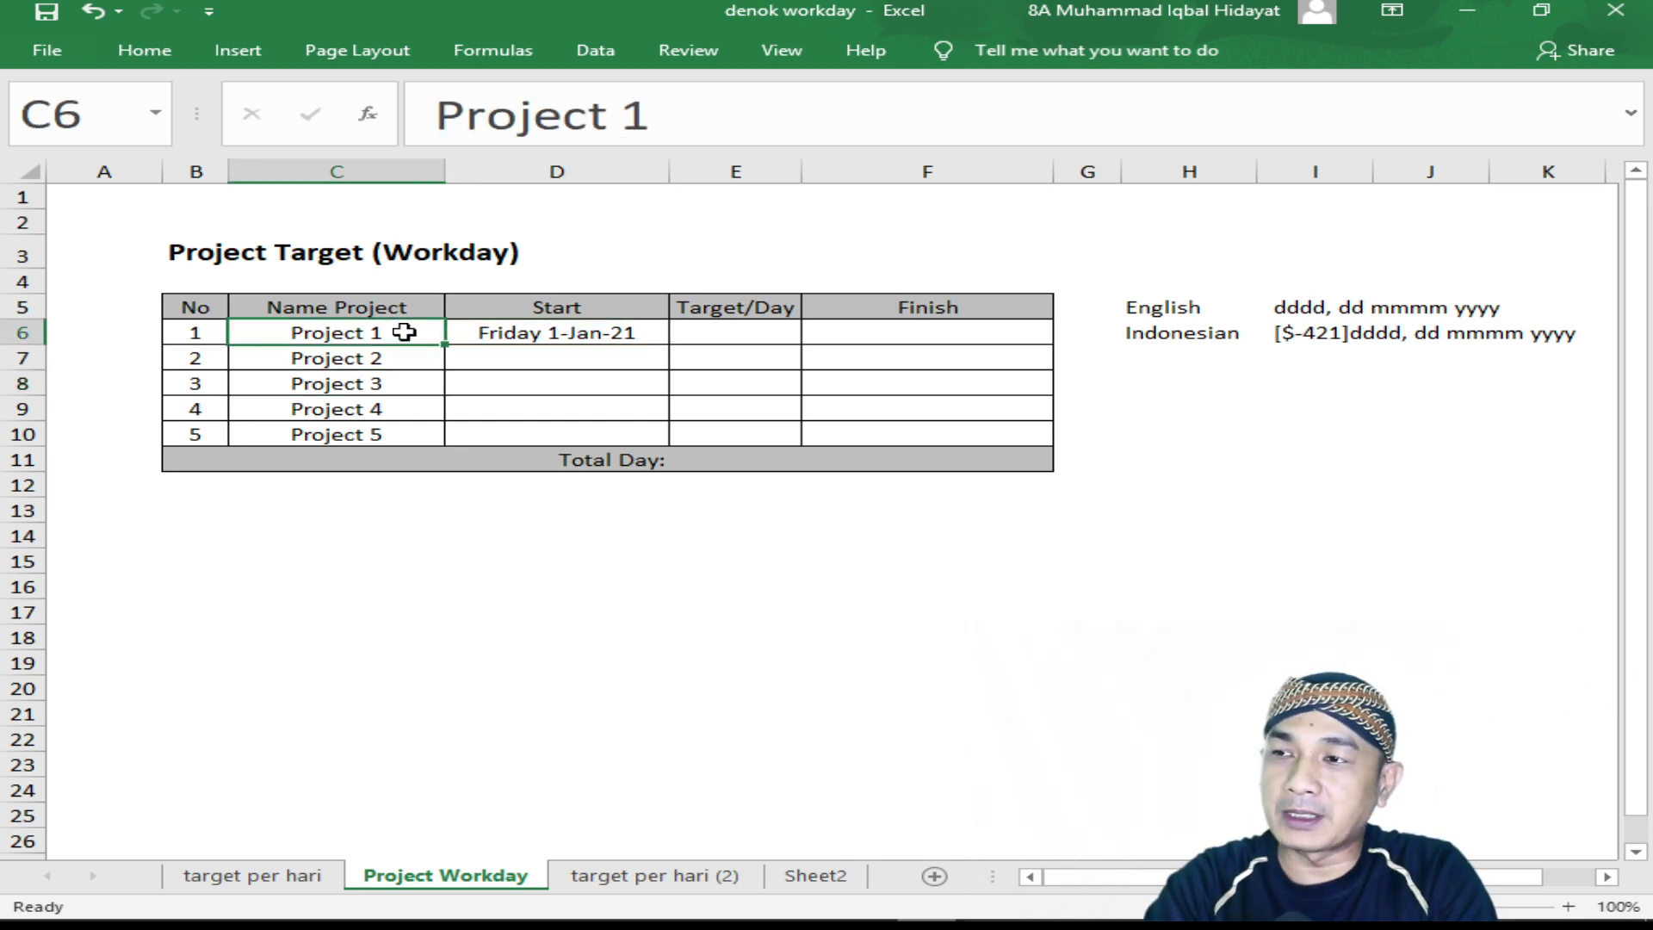
pyautogui.click(560, 334)
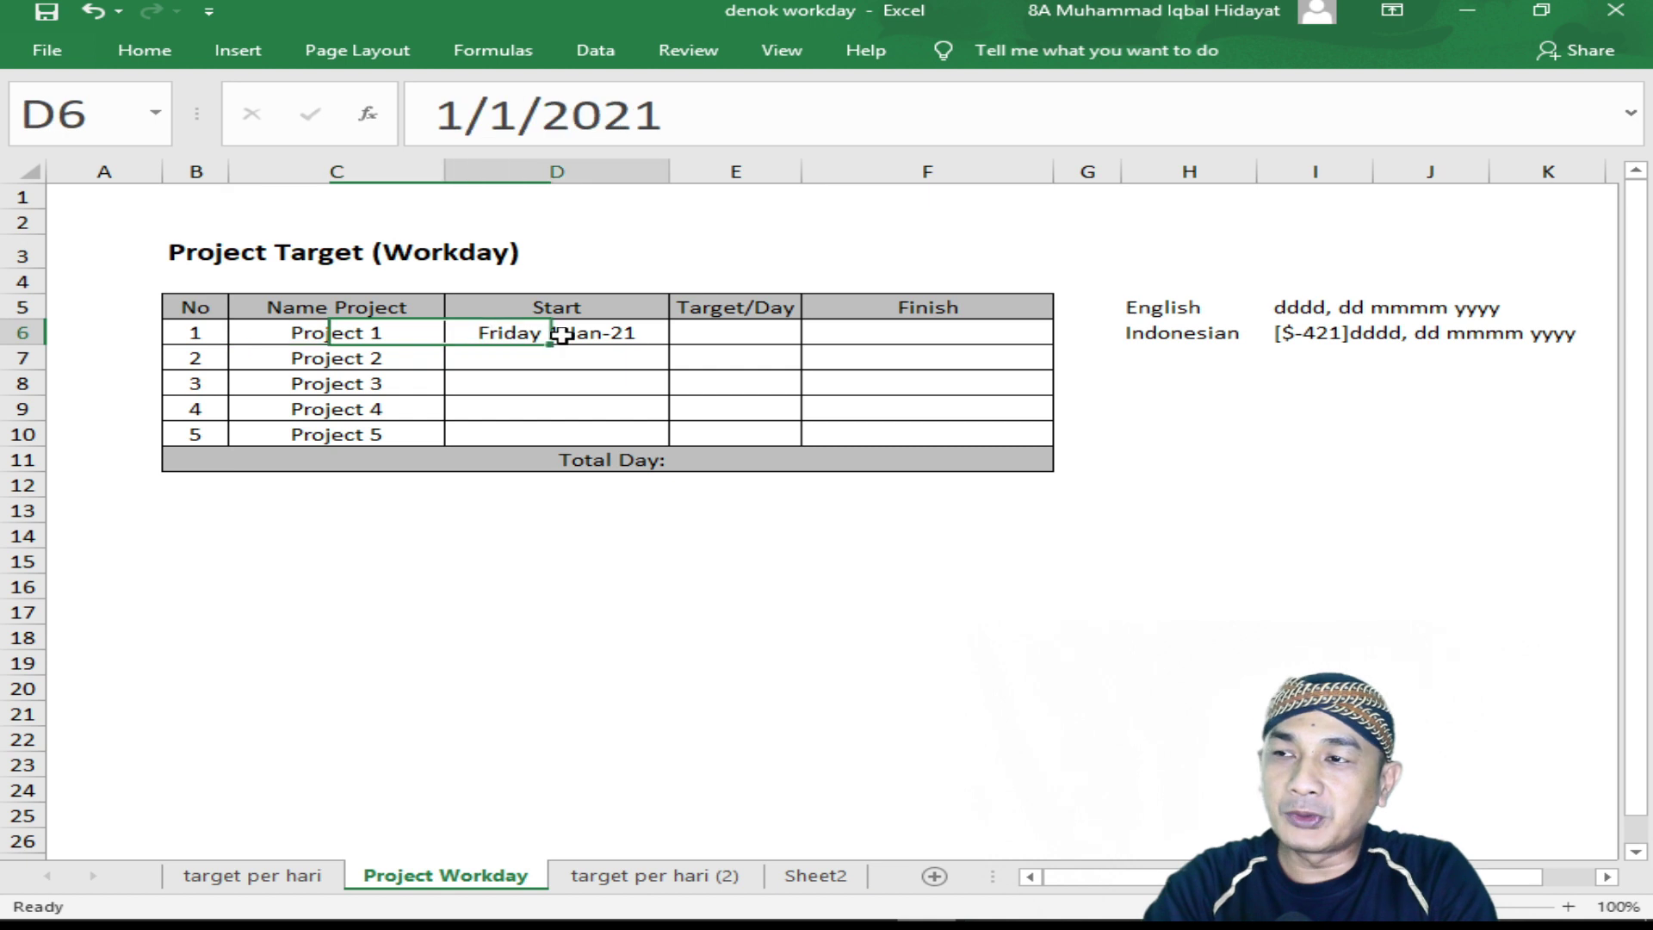
pyautogui.click(735, 336)
# - Enter 10 as Project 1's Target/Day in E6
pyautogui.write('10')
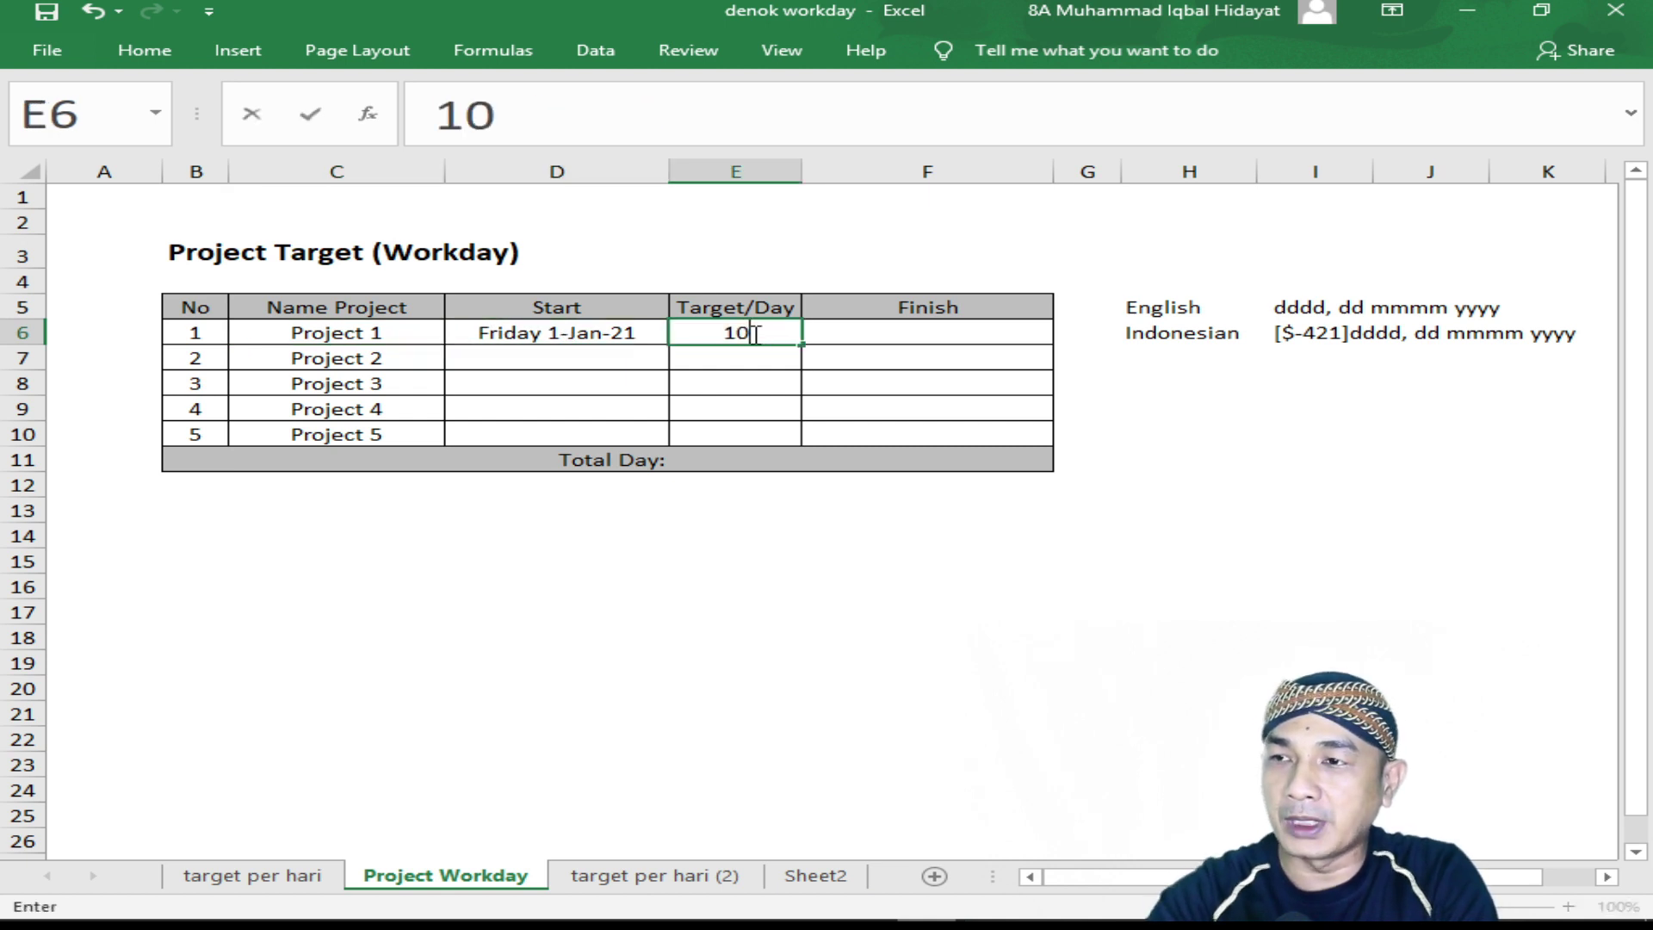
pyautogui.press('Return')
pyautogui.click(775, 332)
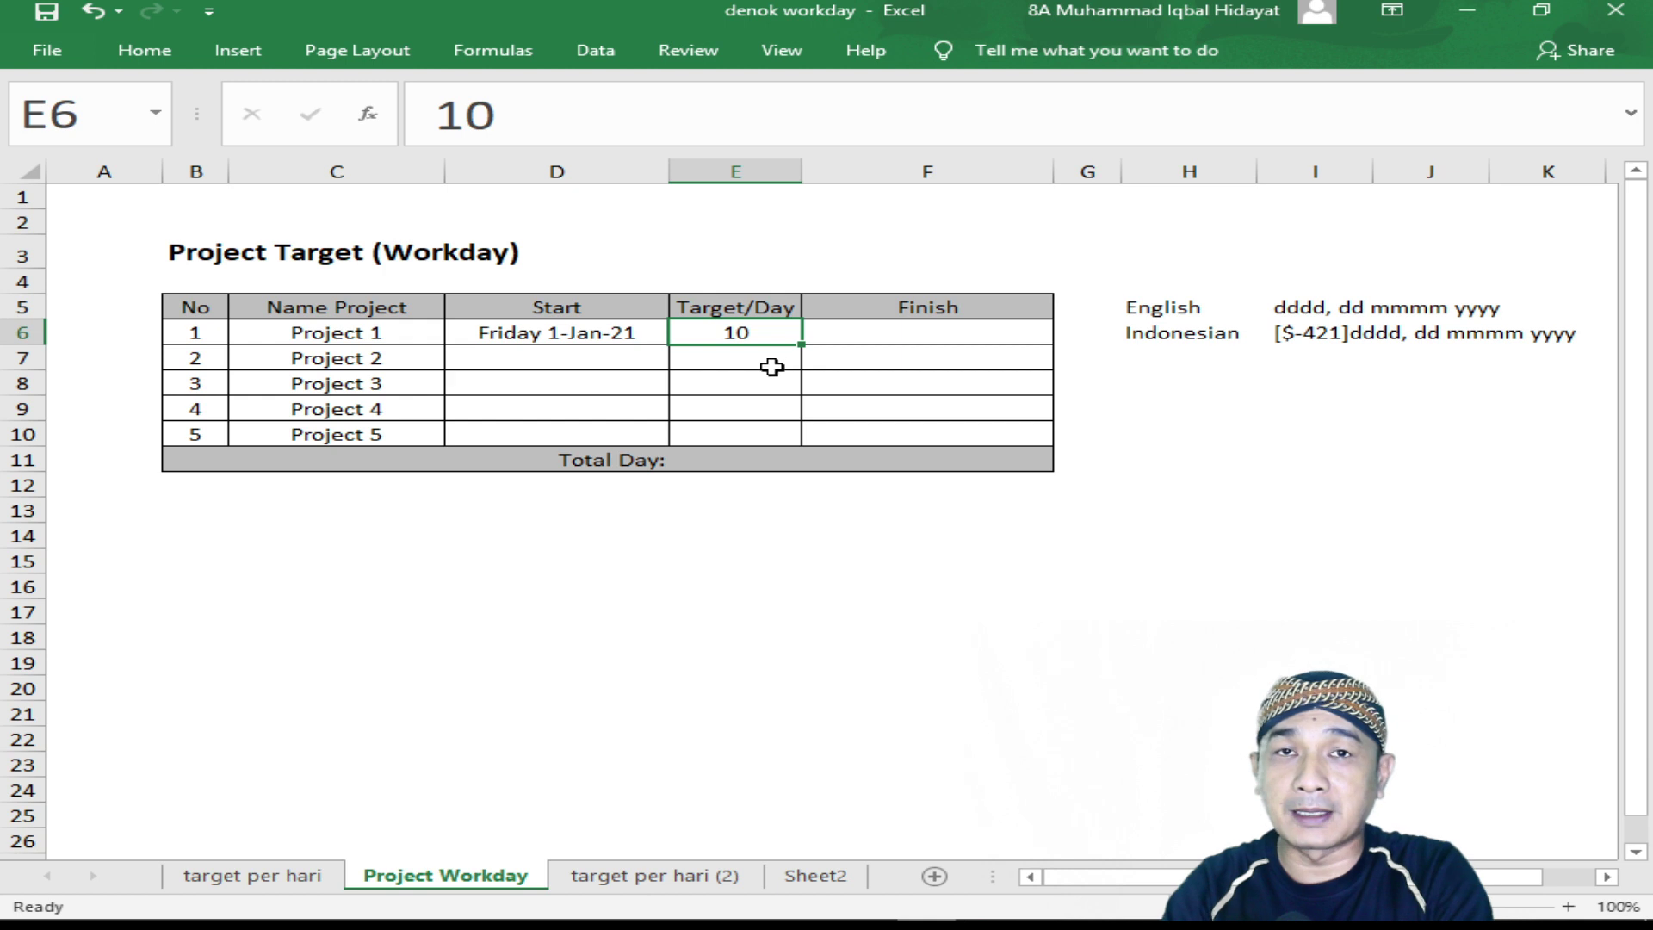
# - Enter =WORKDAY.INTL(D6,E6,1) in F6 as Project 1's finish date, with Saturday-Sunday weekends
pyautogui.click(941, 332)
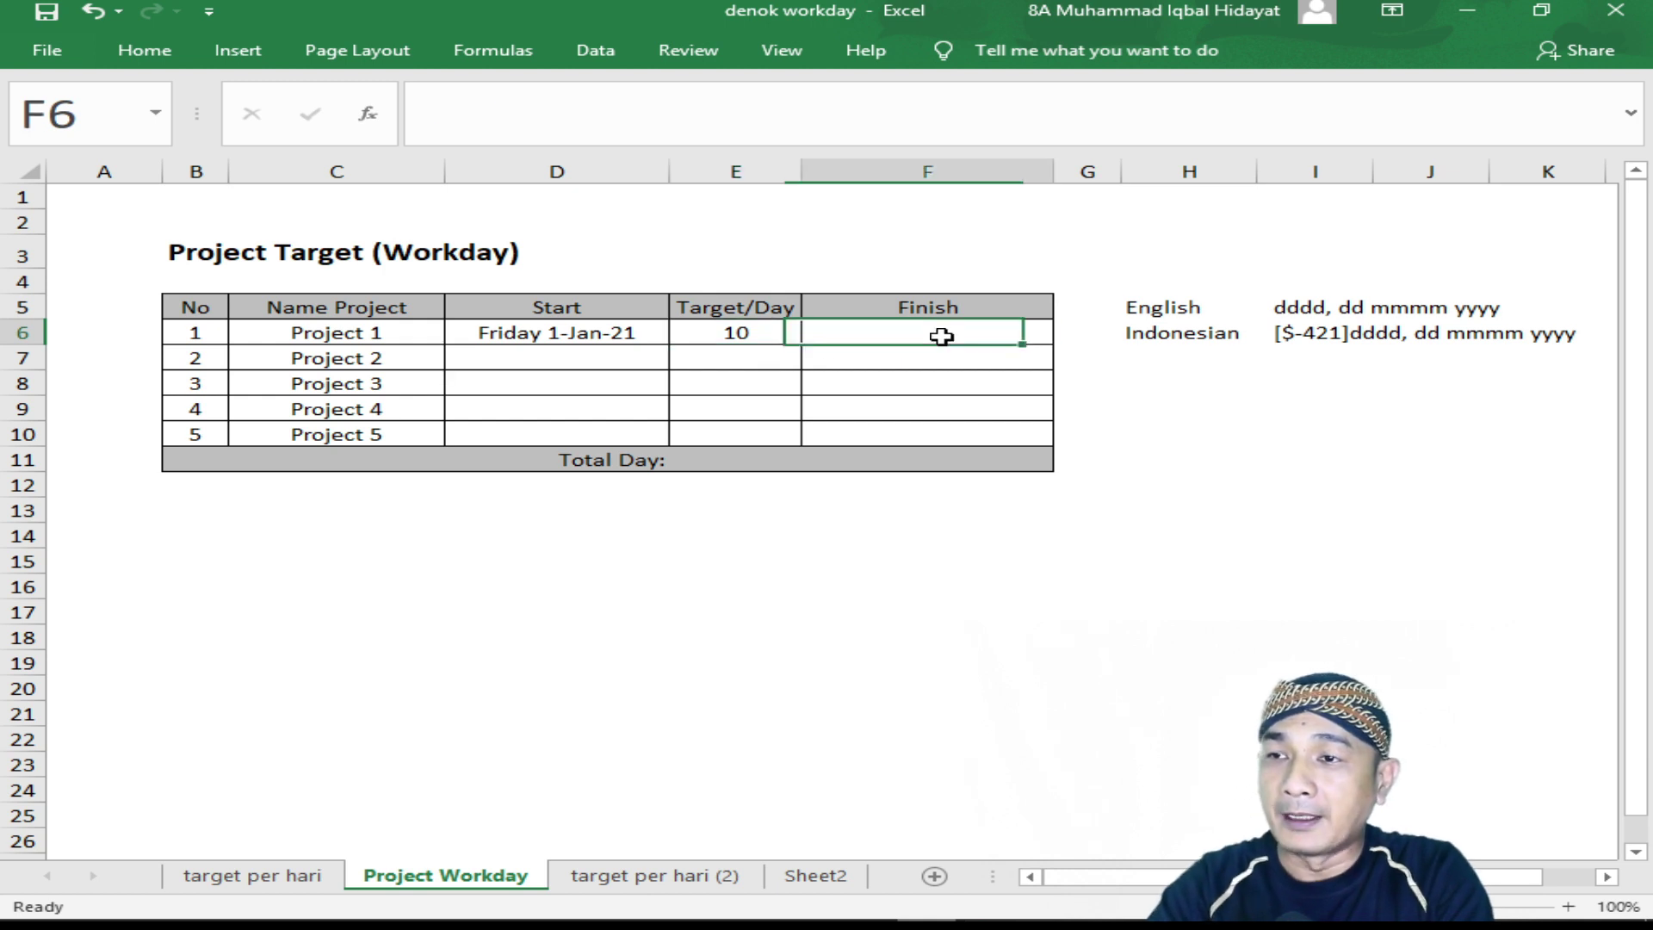
pyautogui.write('=')
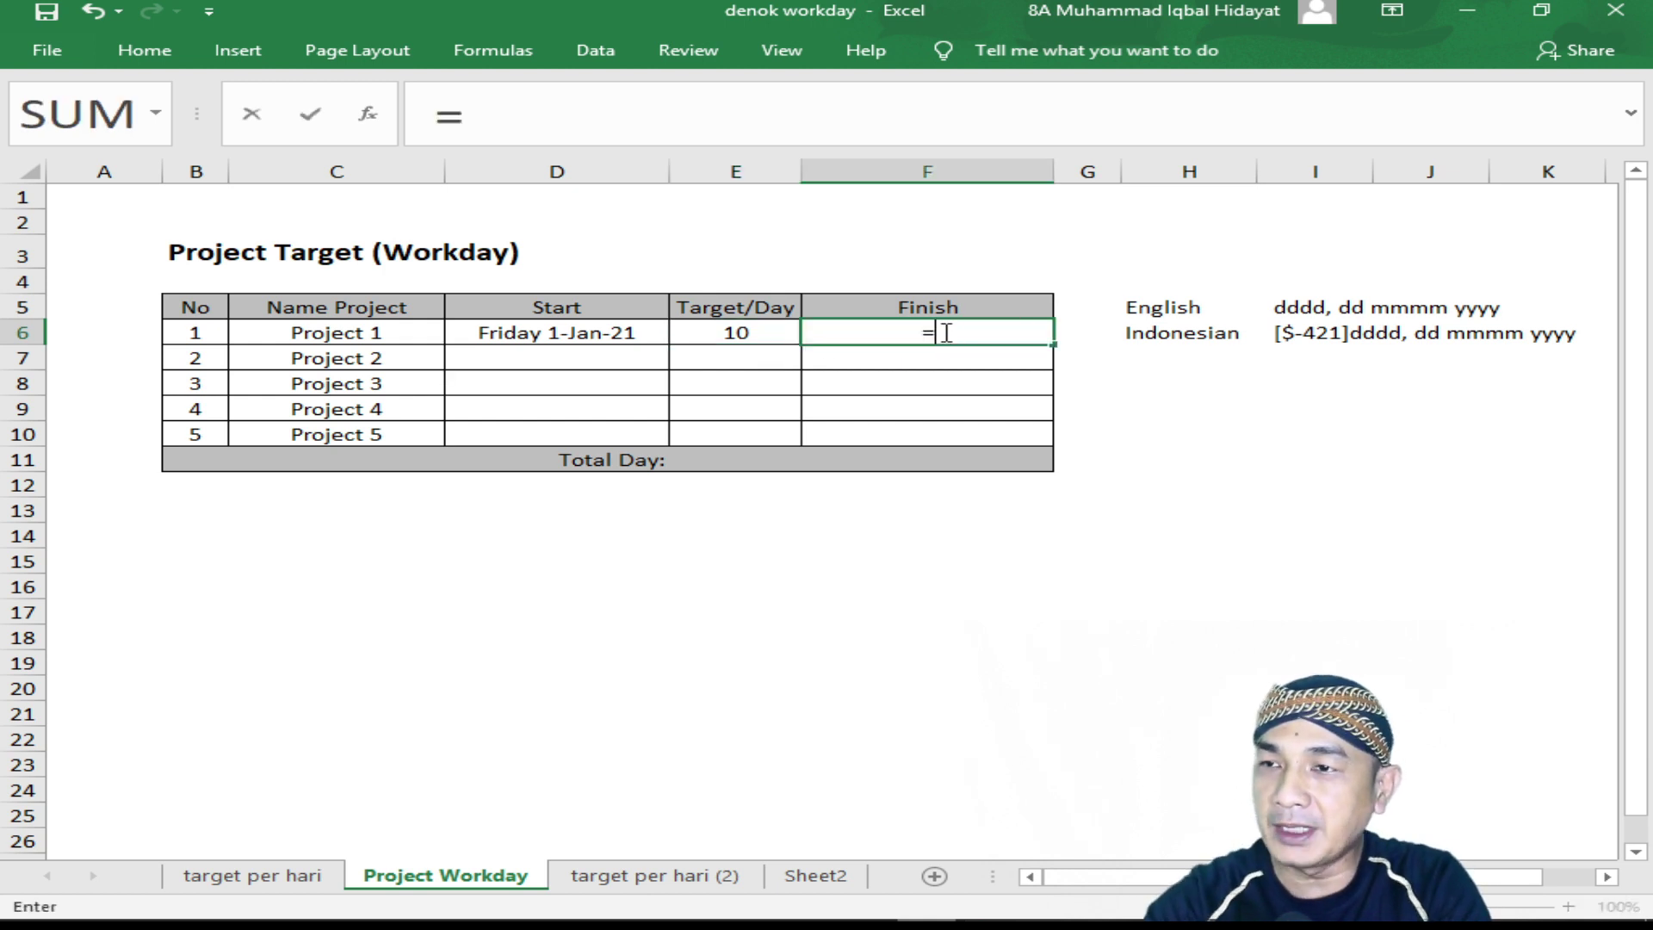
pyautogui.write('wor')
pyautogui.click(989, 379)
pyautogui.doubleClick(997, 379)
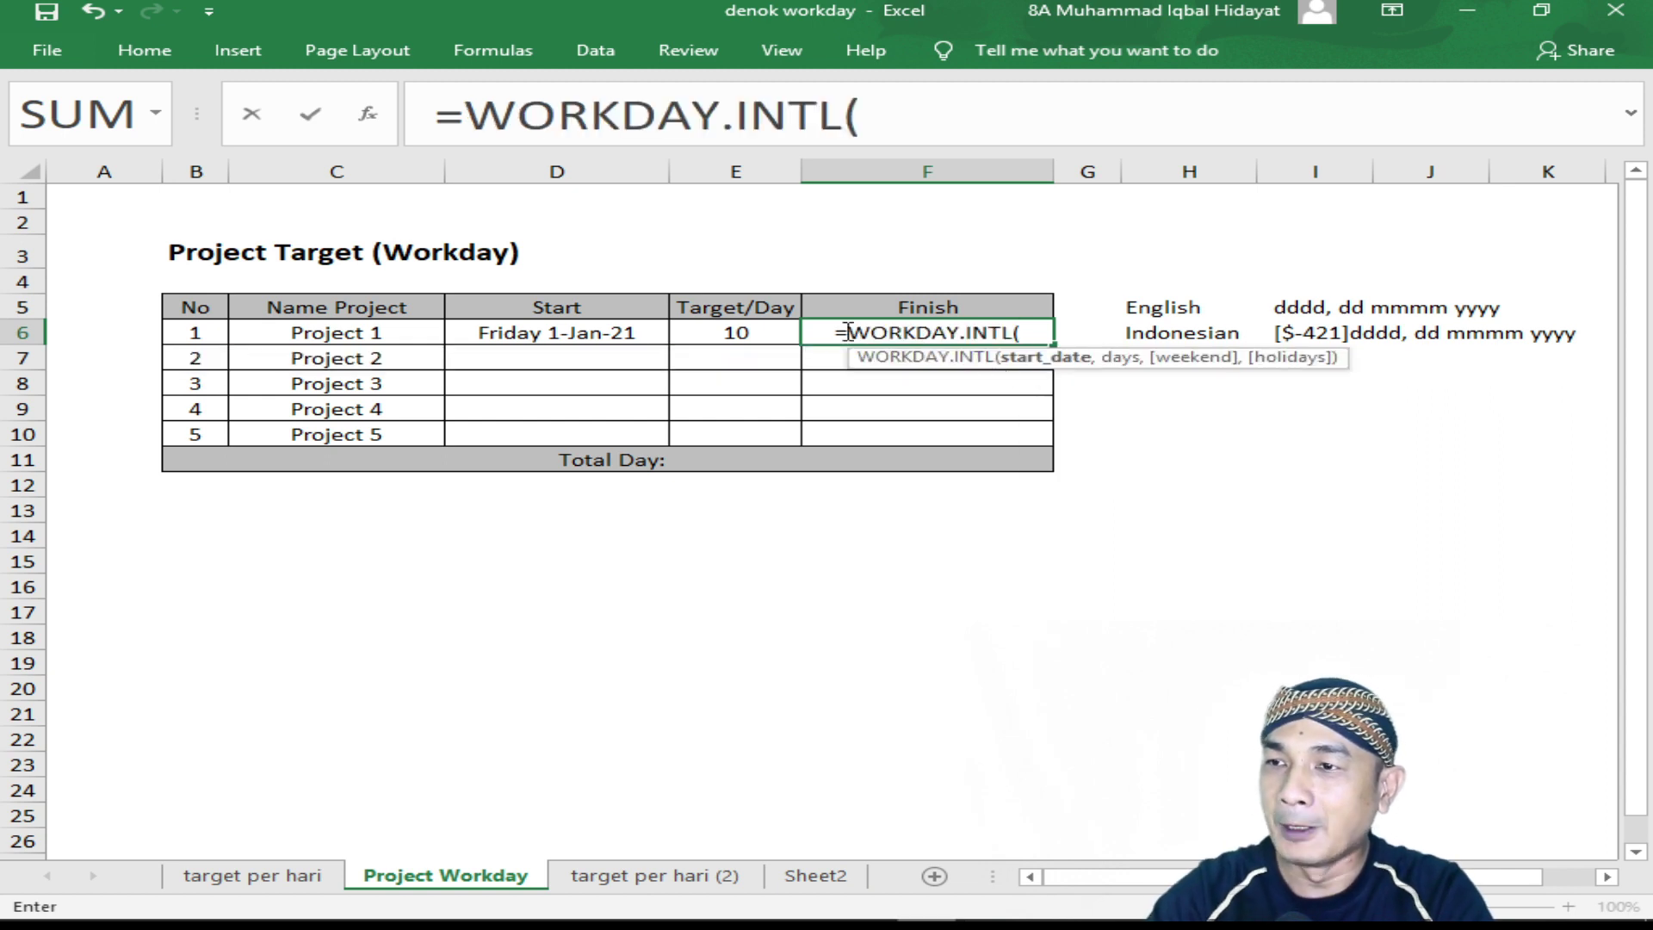
pyautogui.click(559, 333)
pyautogui.write(',')
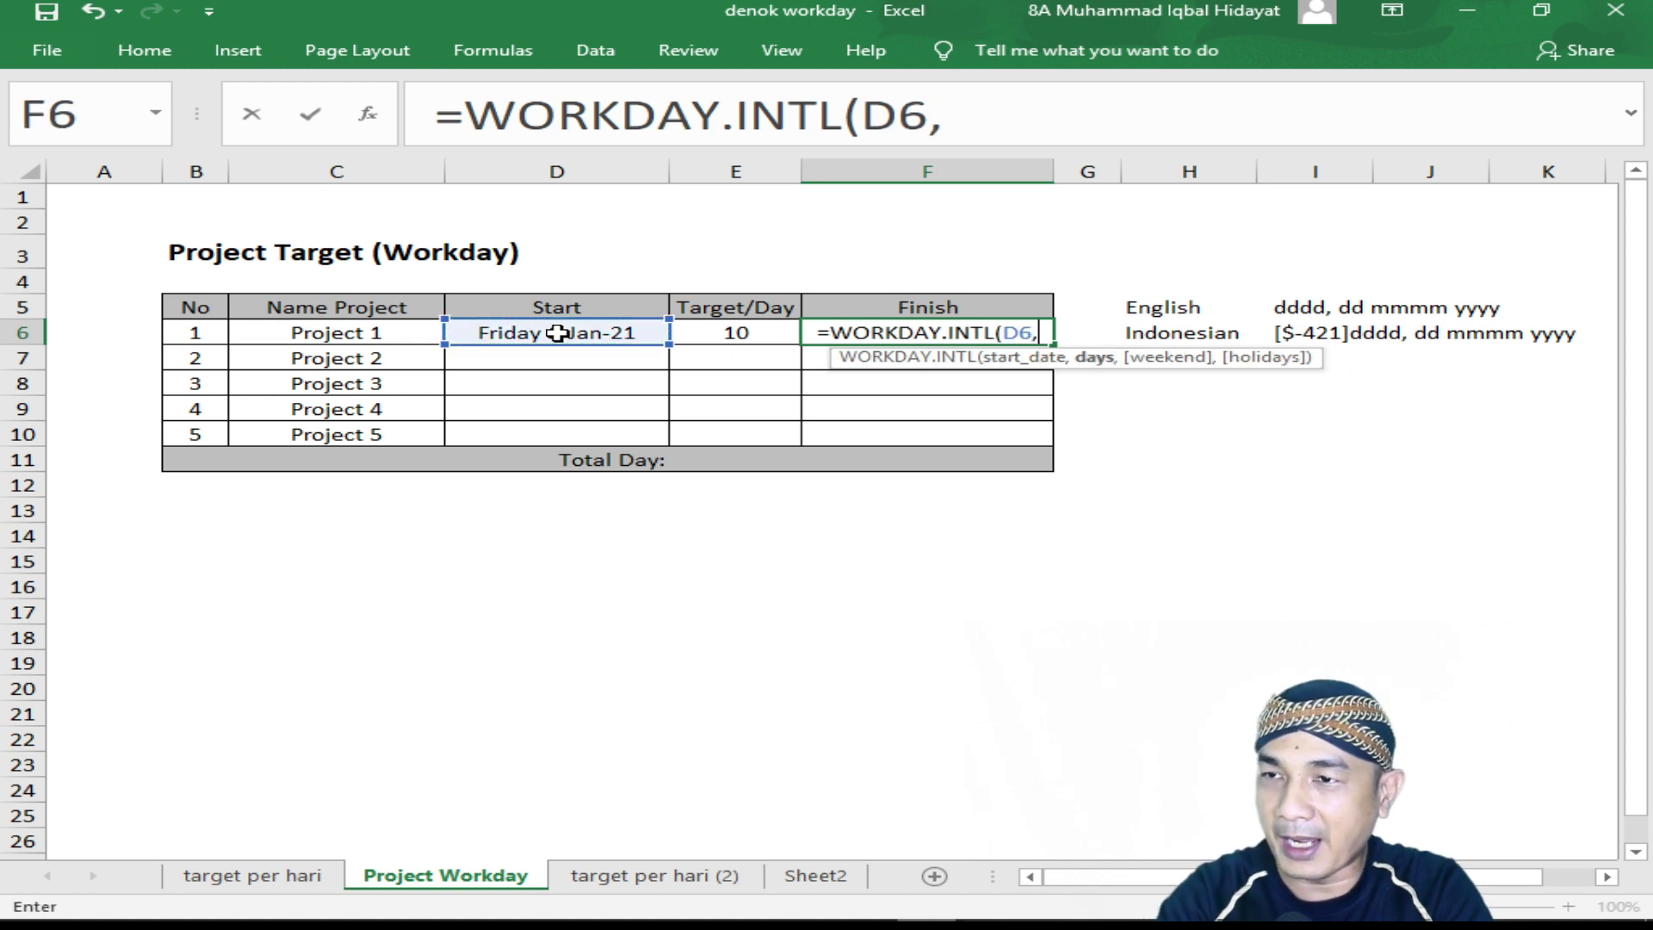
pyautogui.click(757, 333)
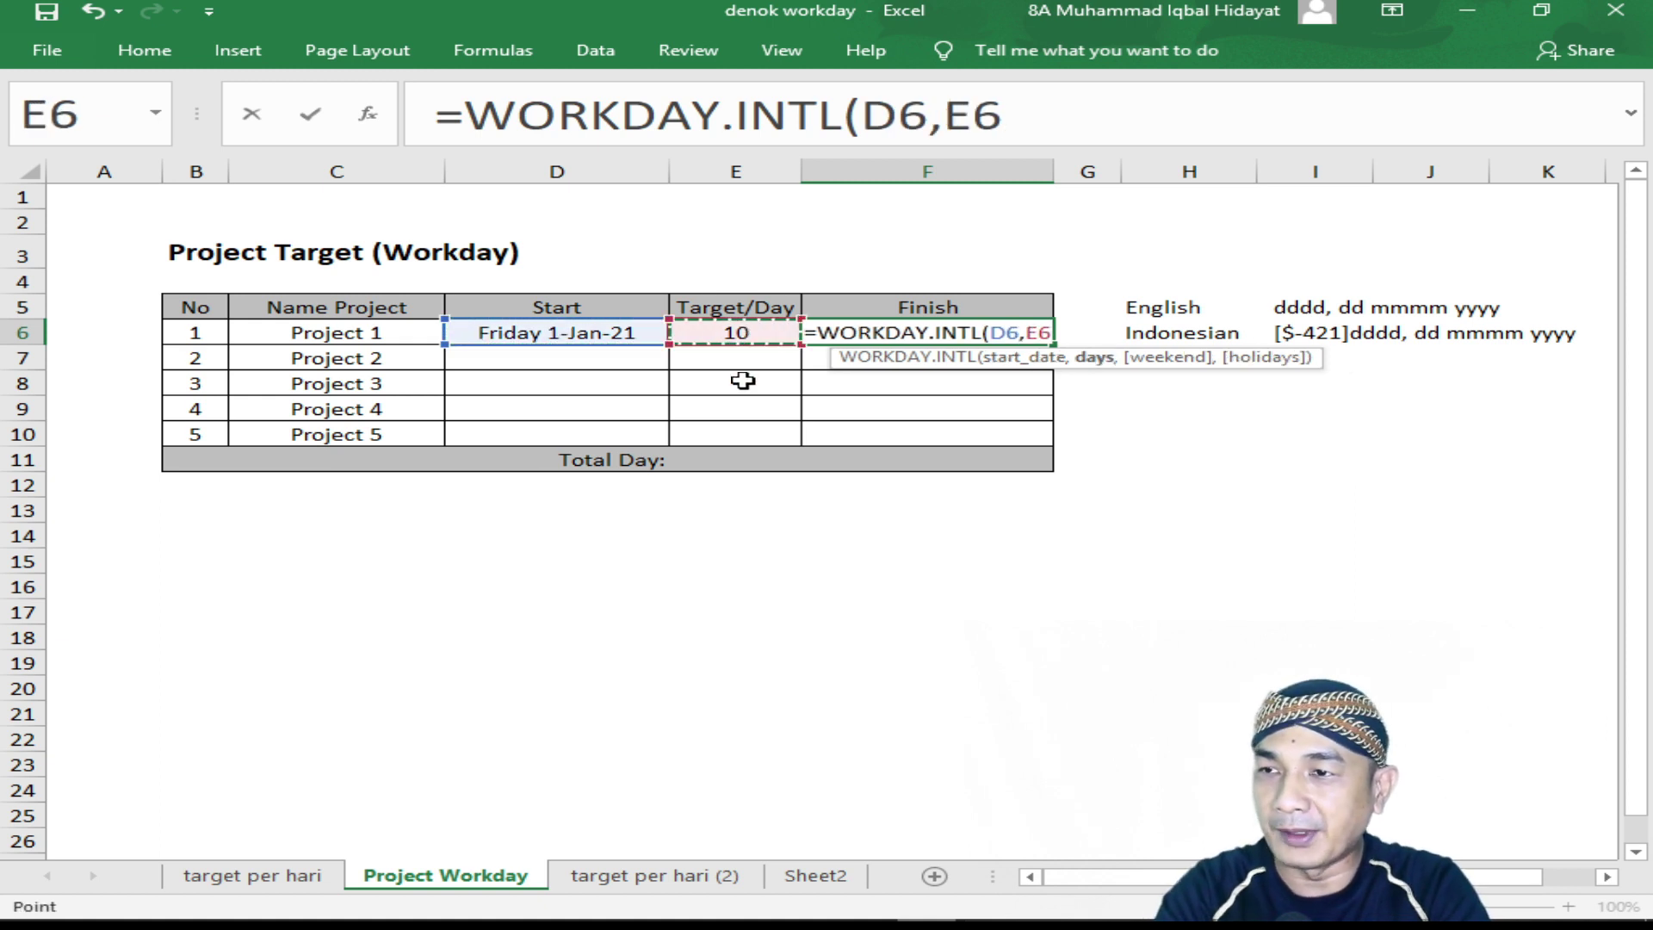
pyautogui.write(',')
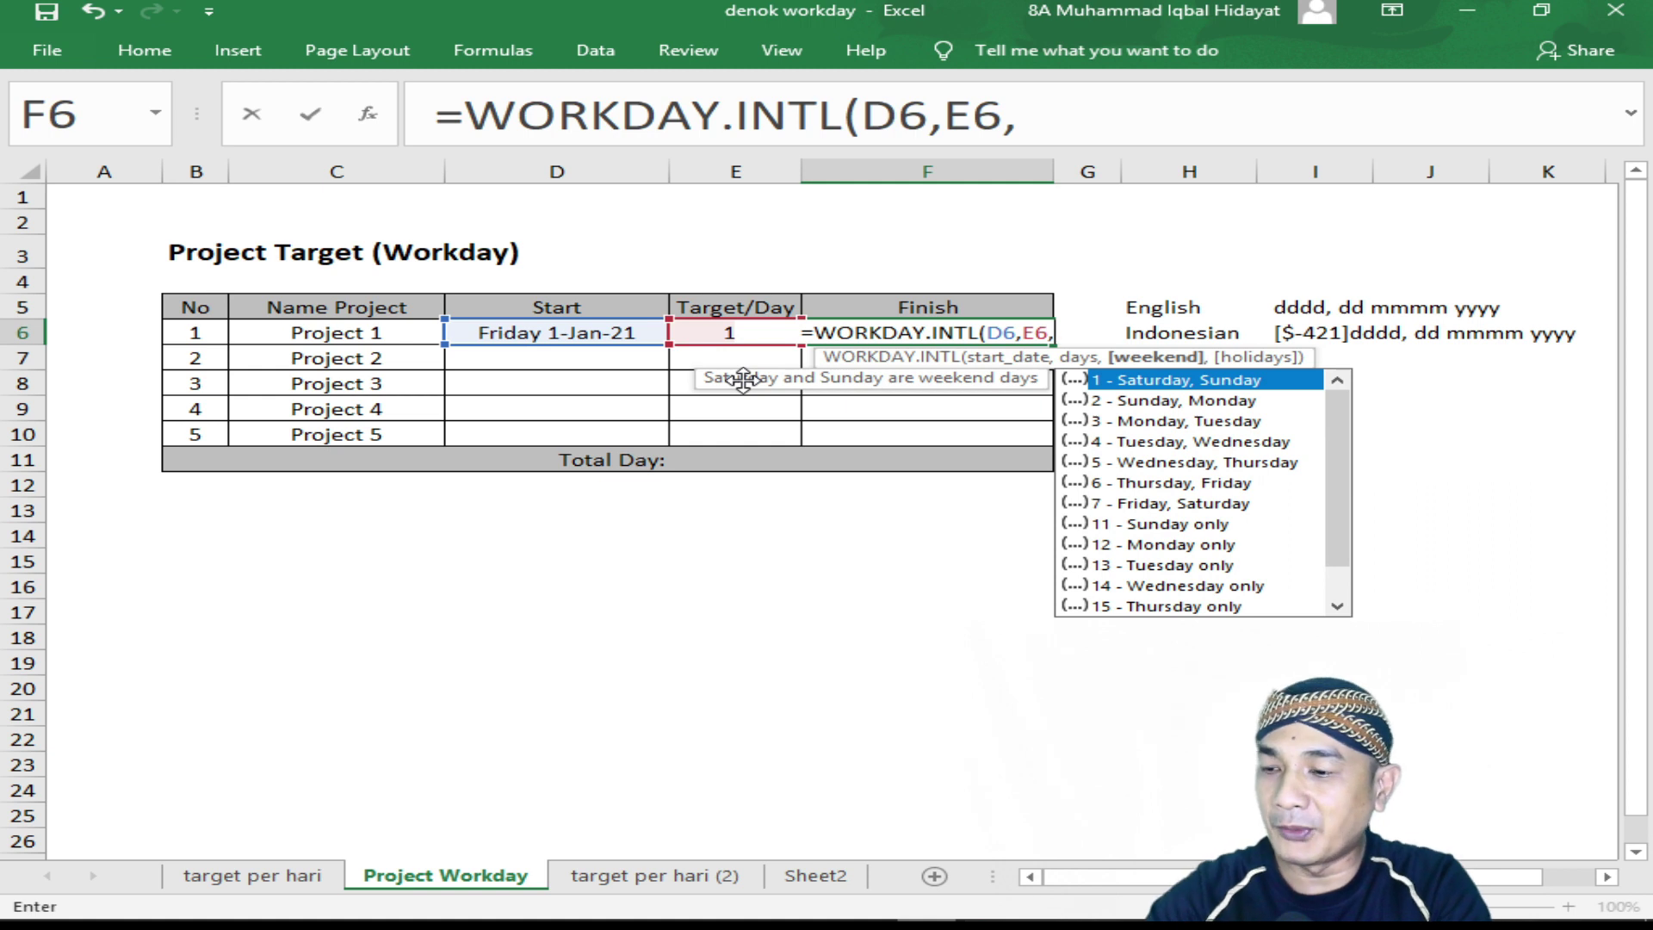
pyautogui.write('1')
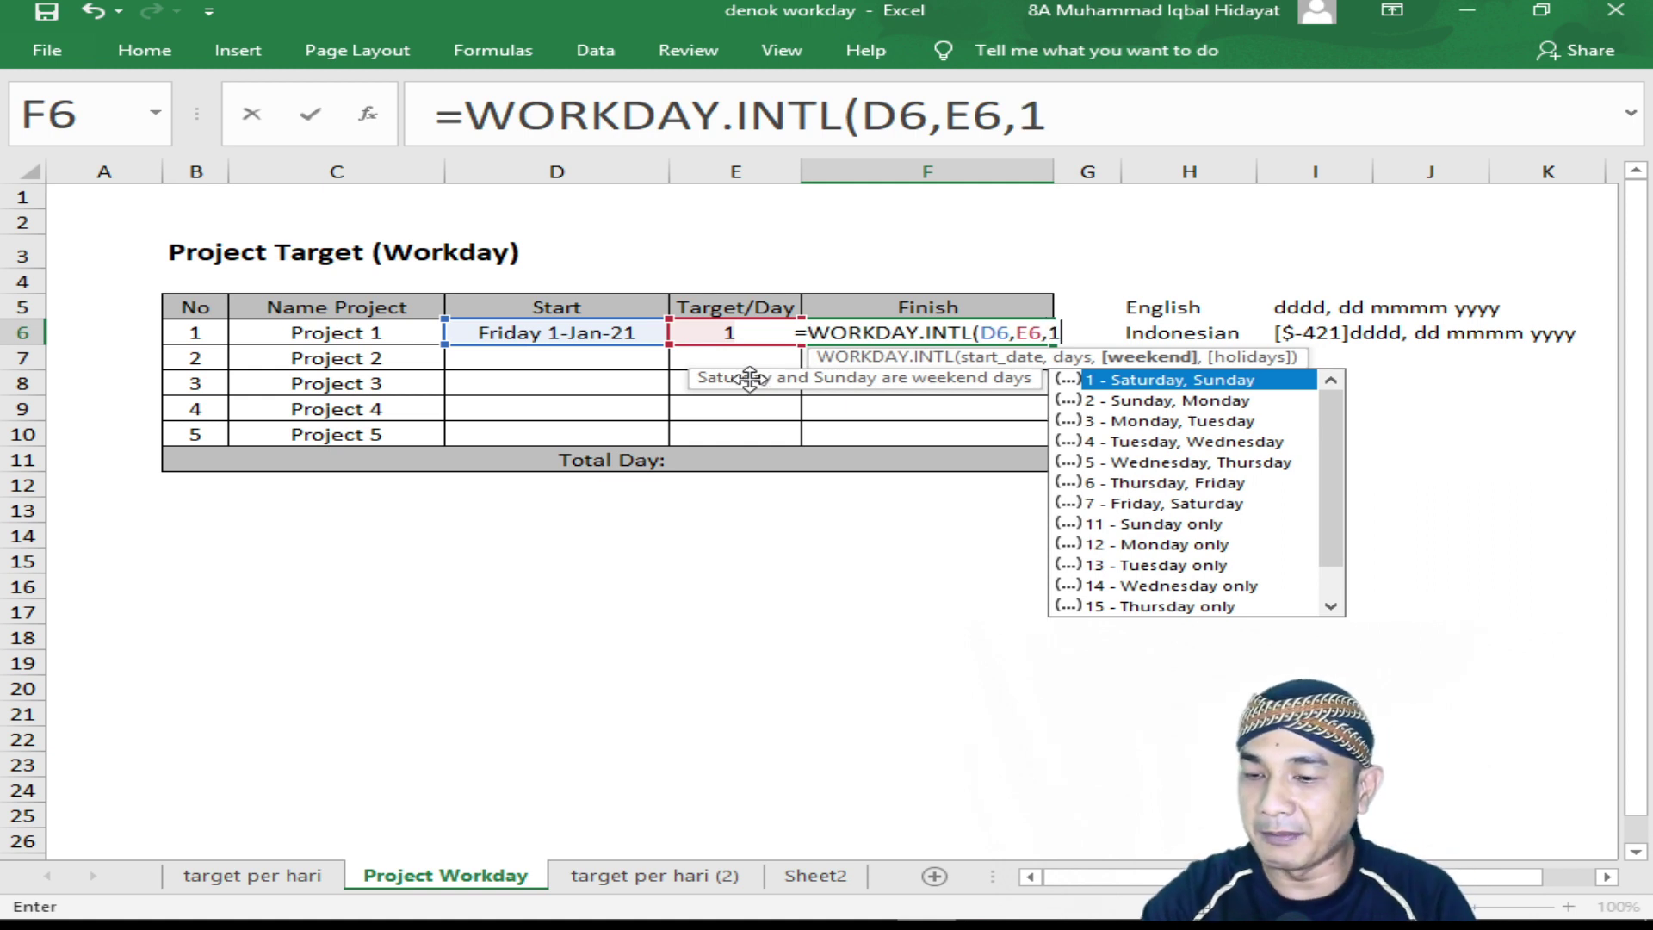
pyautogui.write(')')
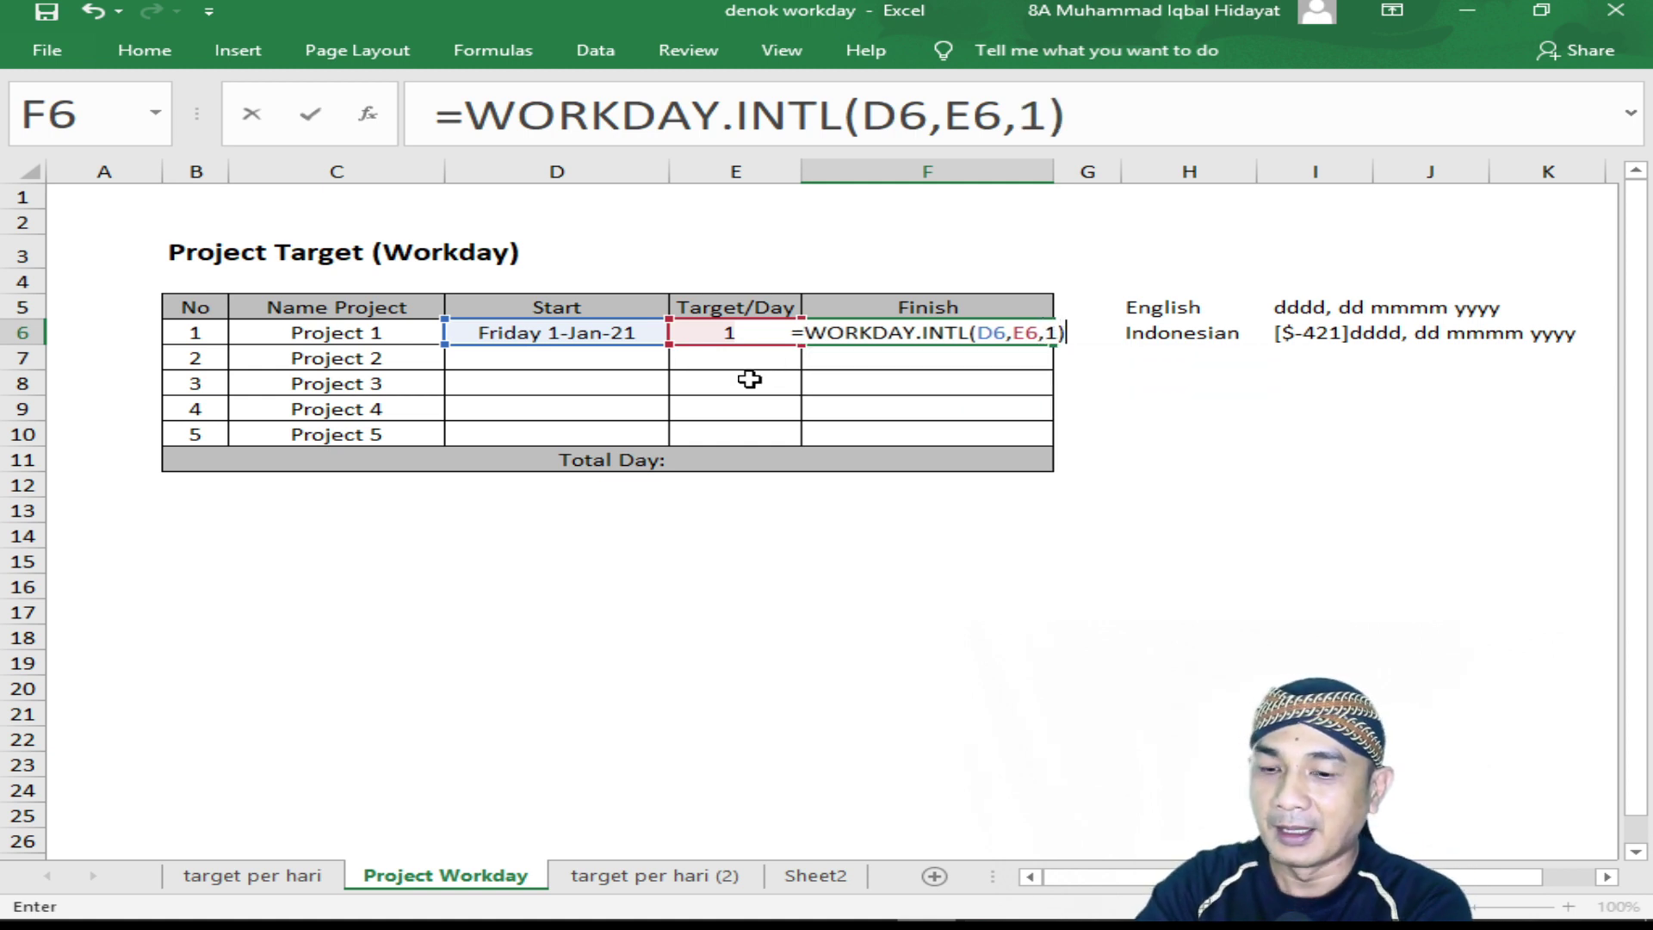
pyautogui.press('Return')
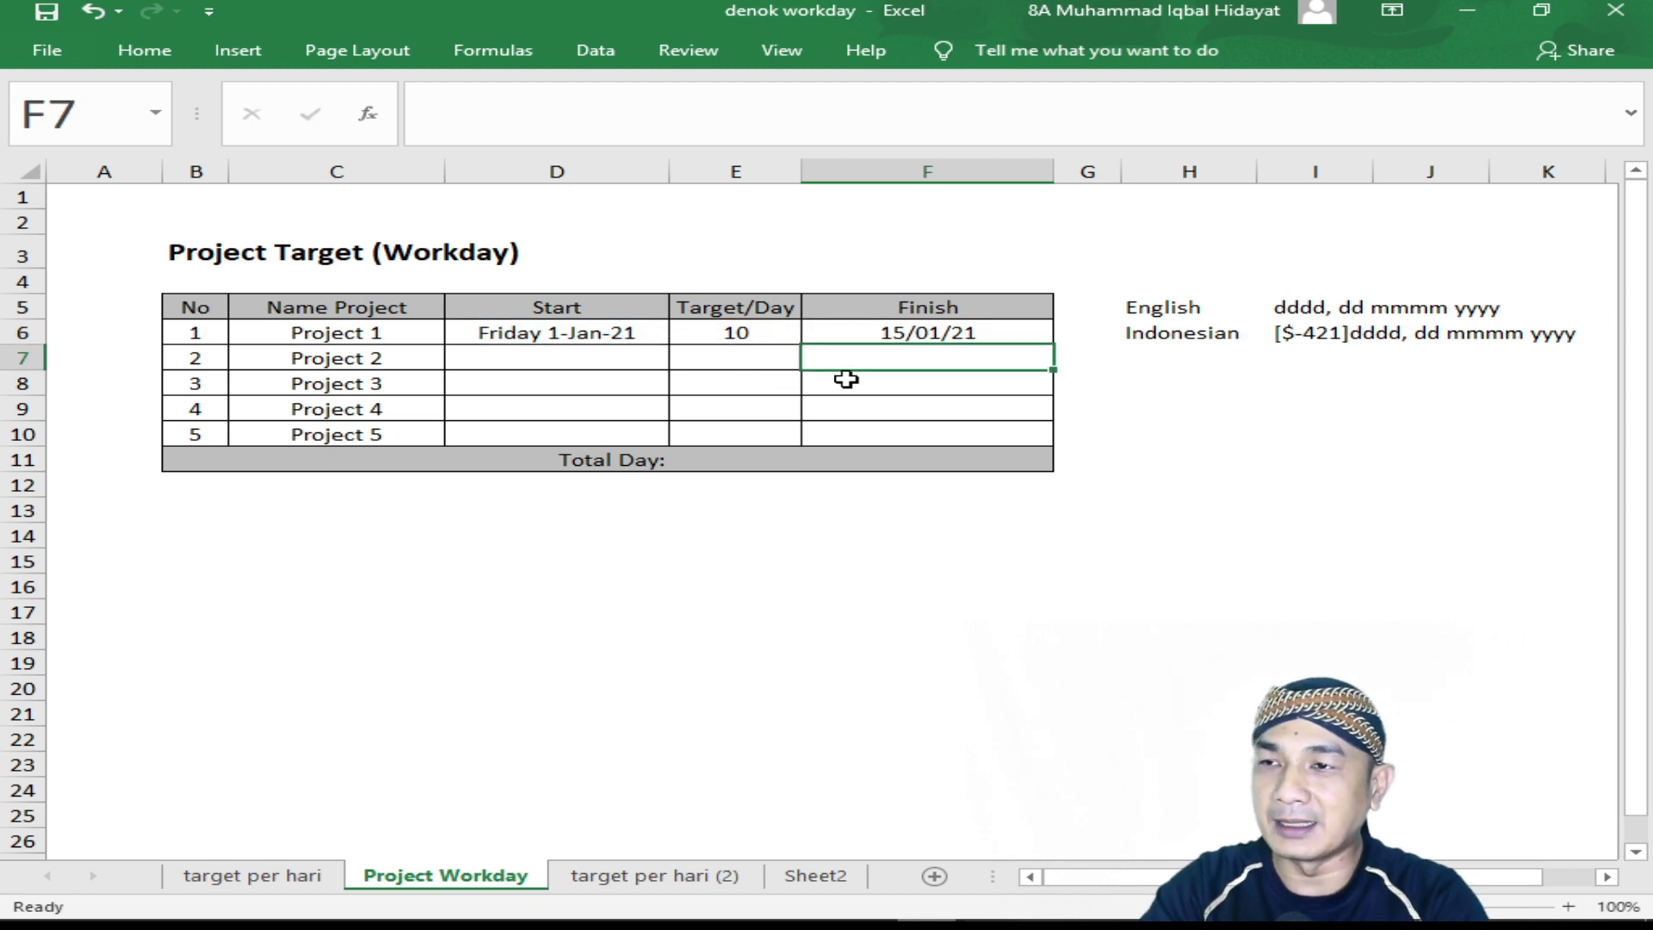
# - Format-paint D6's long day-name date format onto F6 so it reads Friday 15-Jan-21
pyautogui.click(899, 331)
pyautogui.click(597, 332)
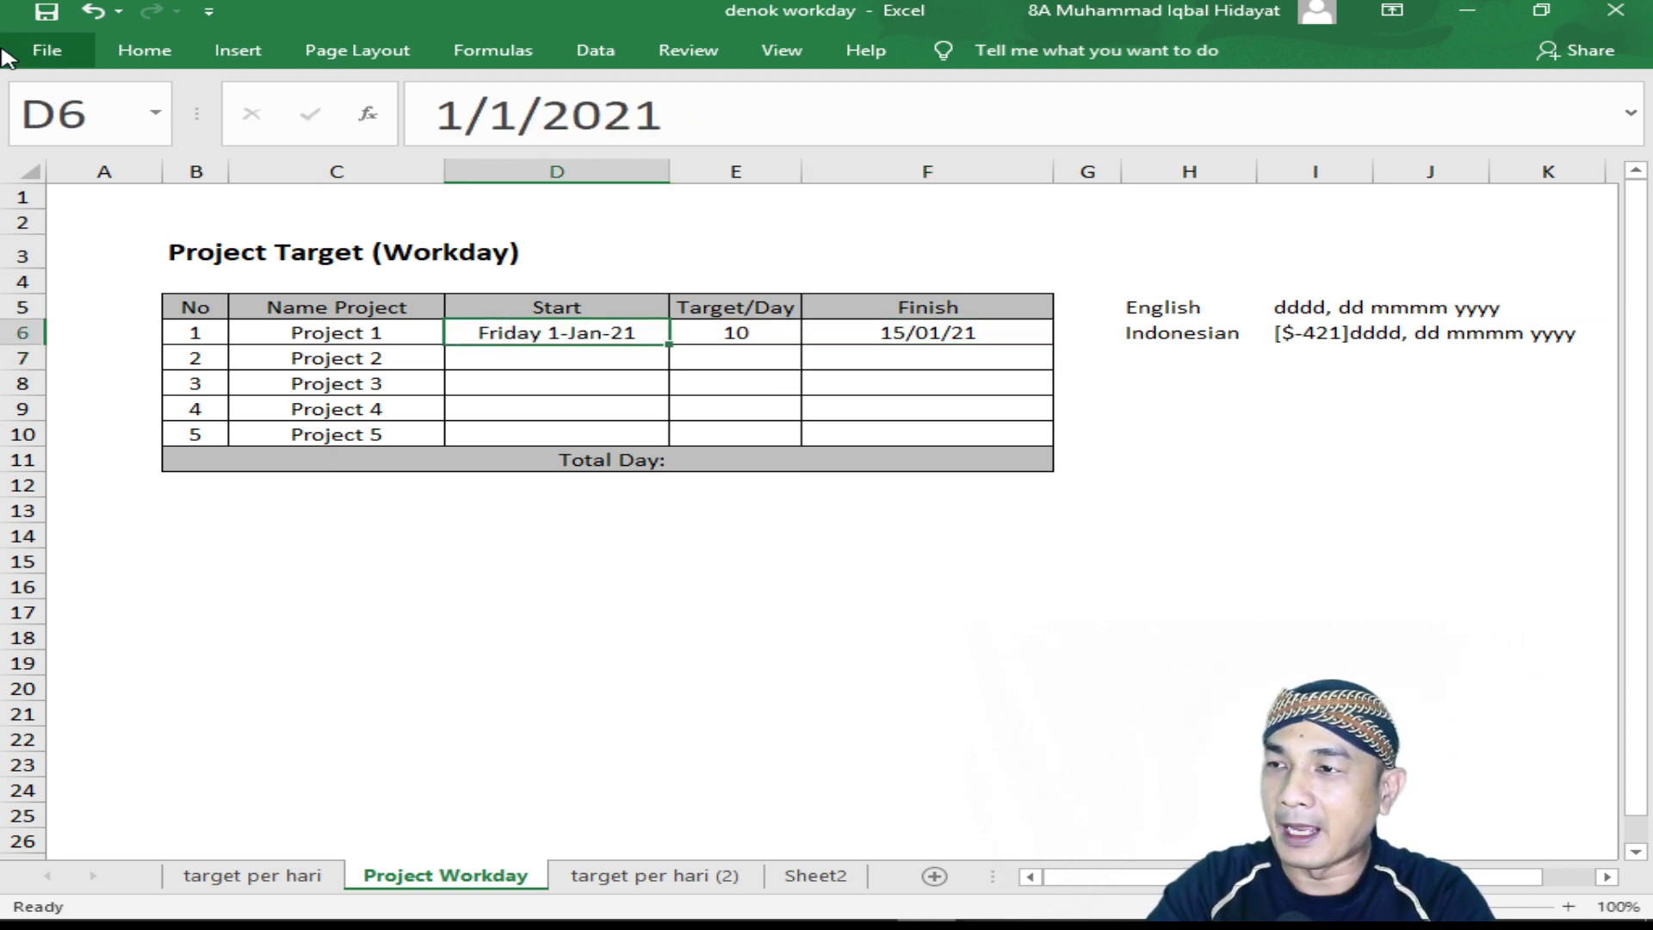
pyautogui.click(142, 48)
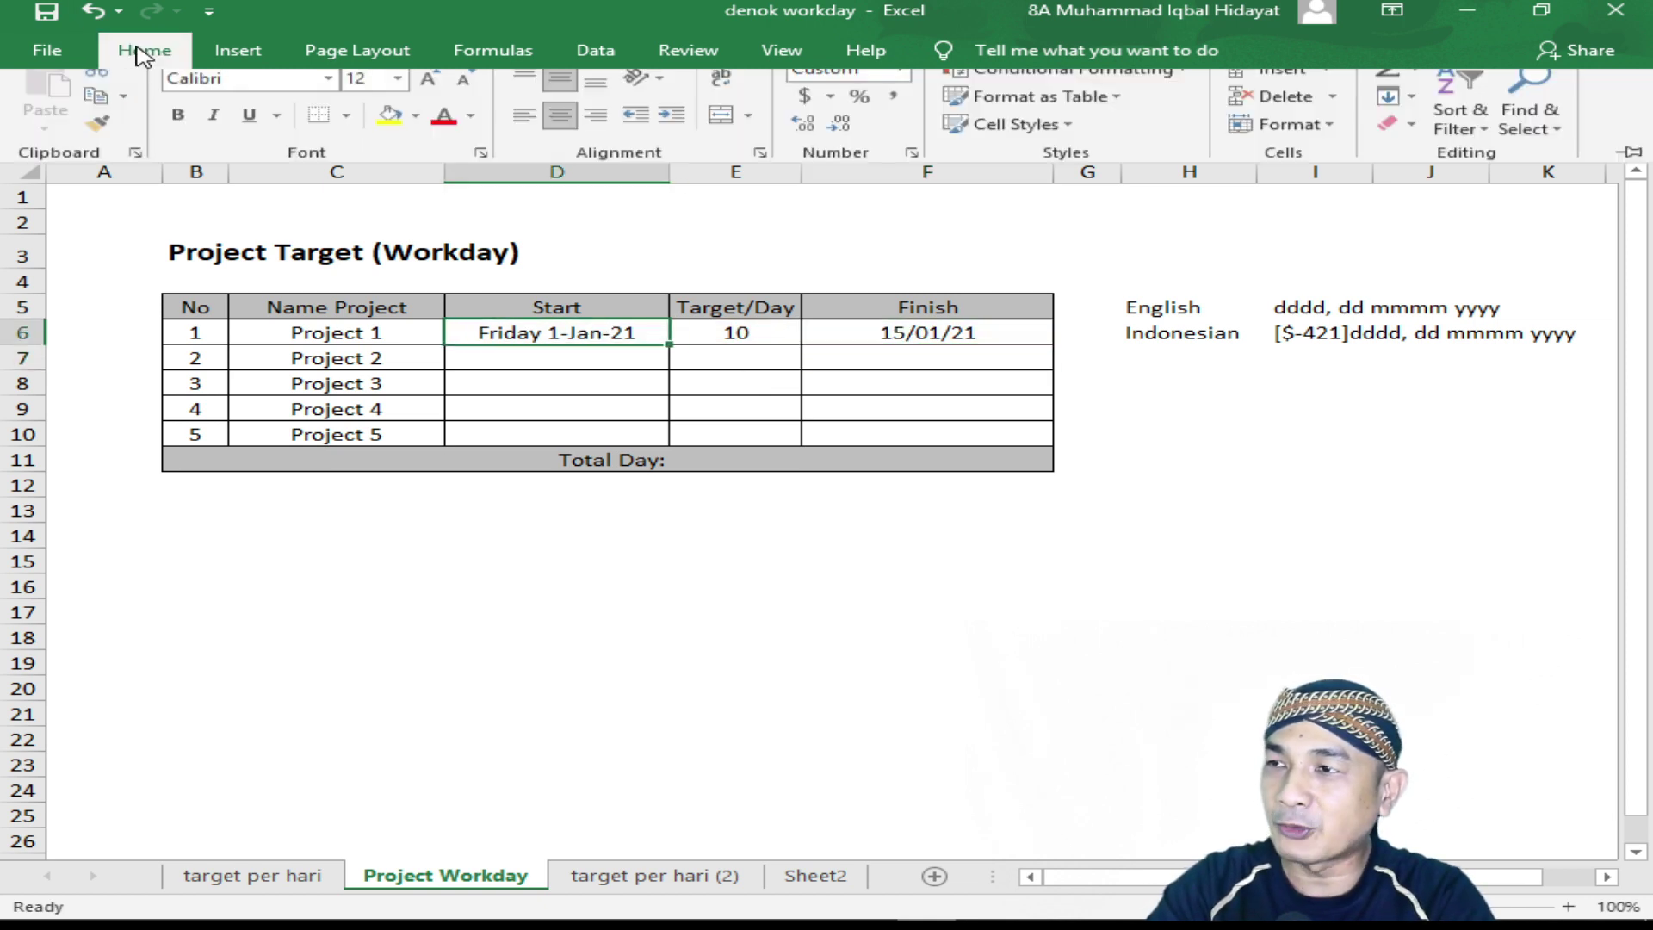
pyautogui.click(99, 138)
pyautogui.click(979, 331)
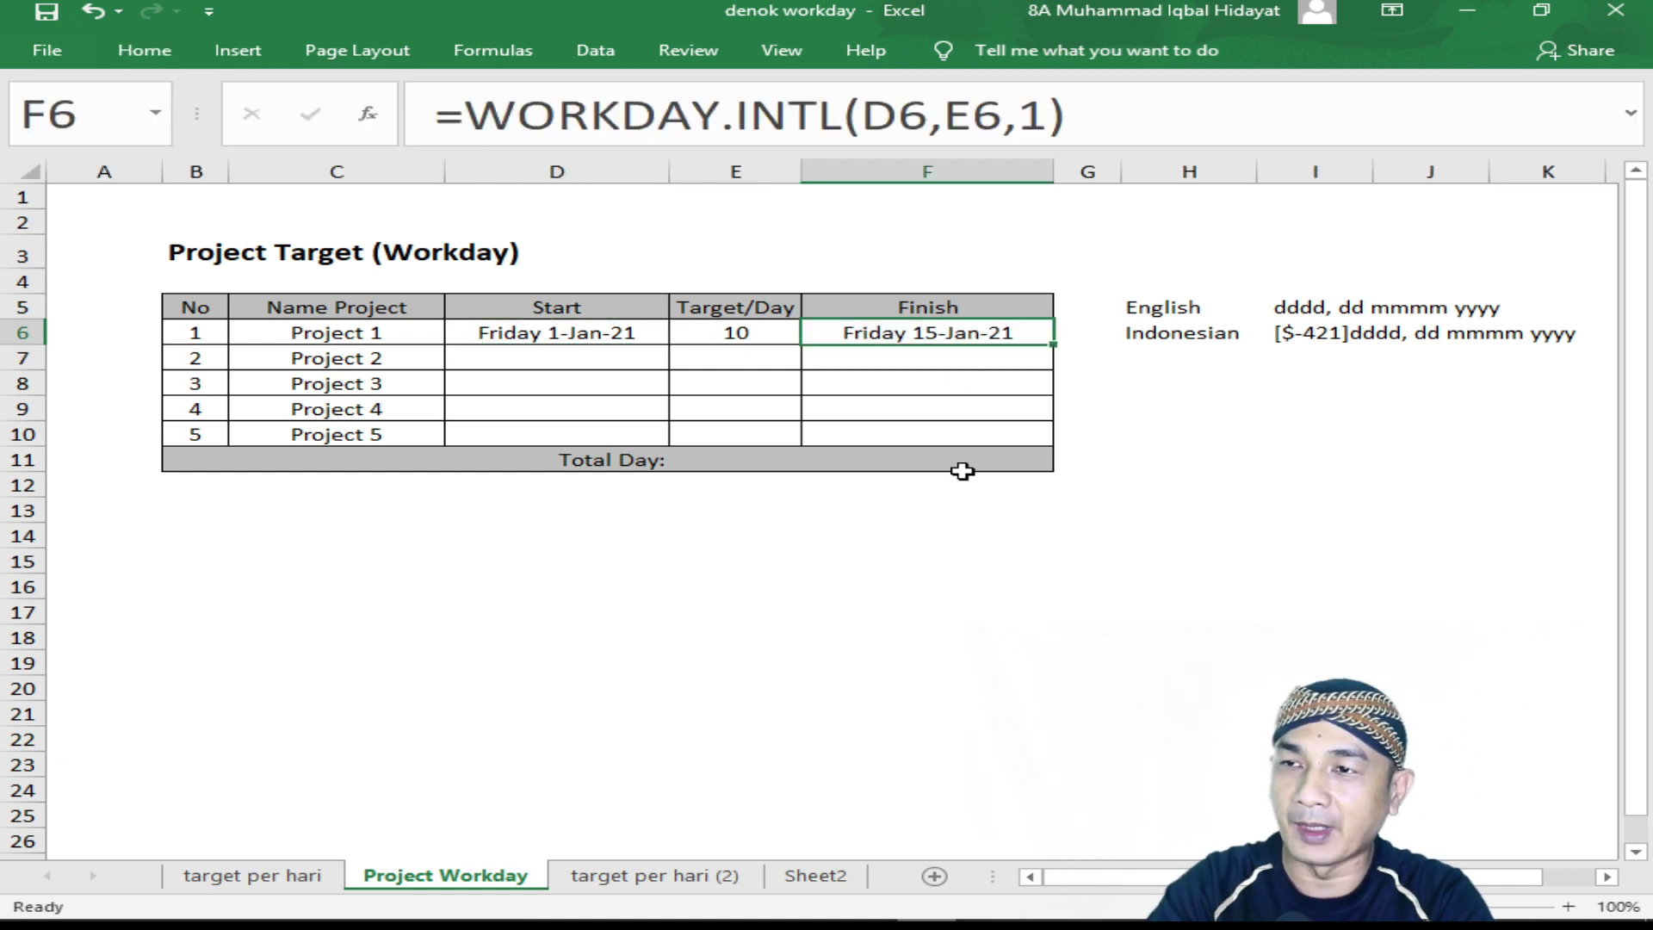
pyautogui.click(559, 331)
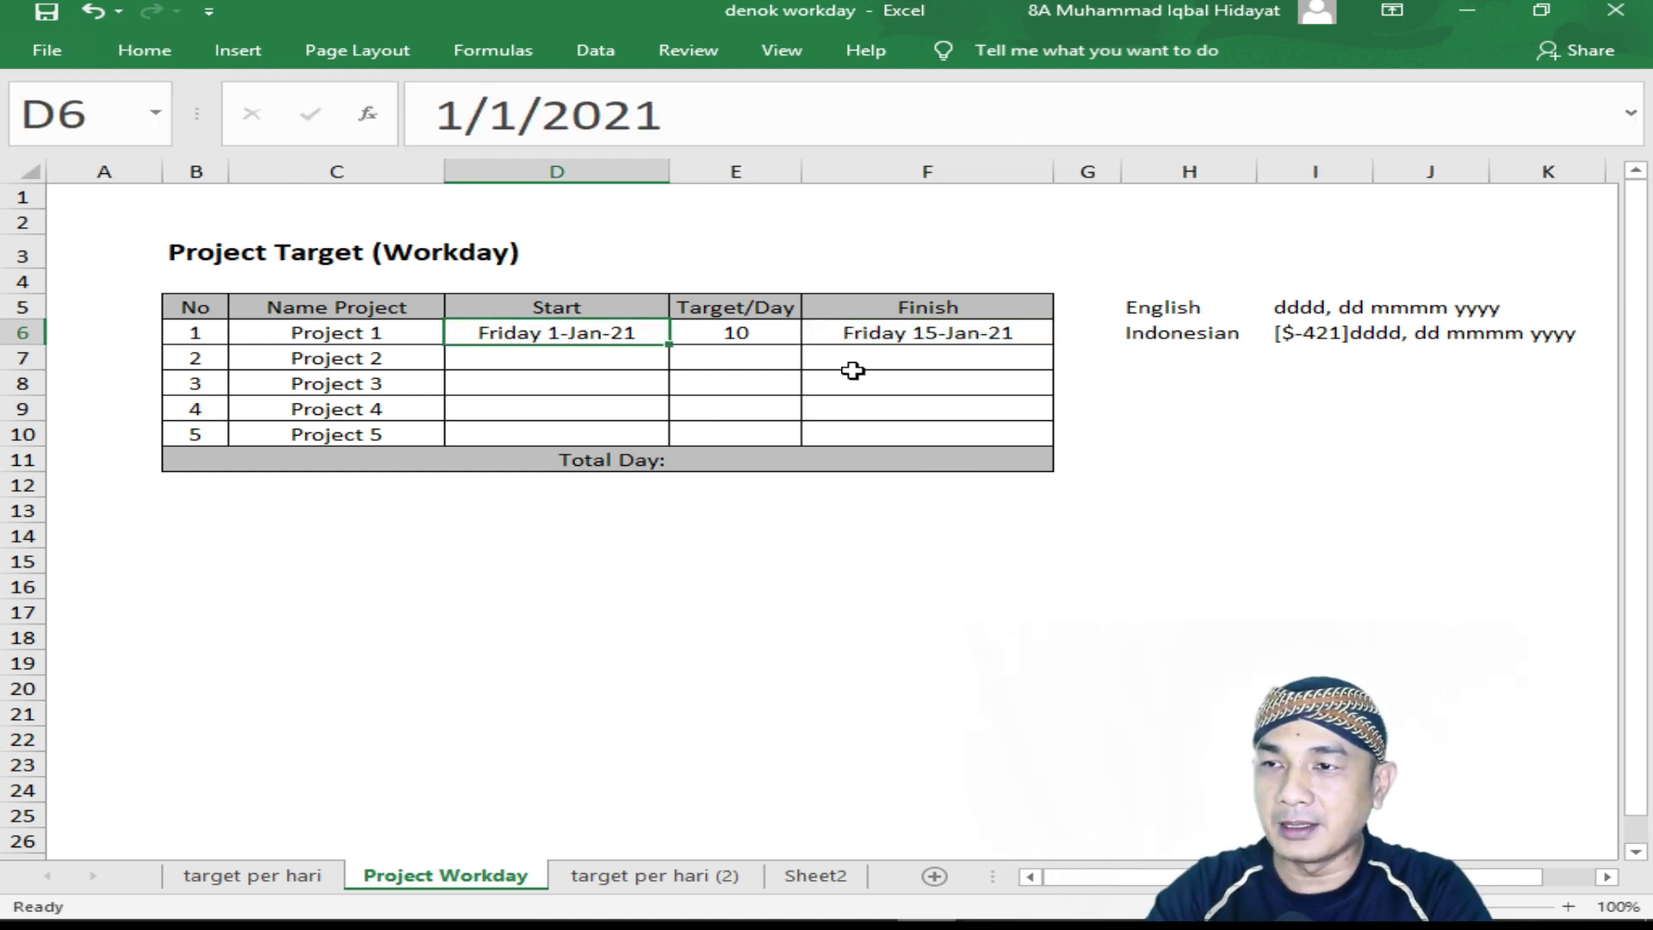
pyautogui.click(761, 331)
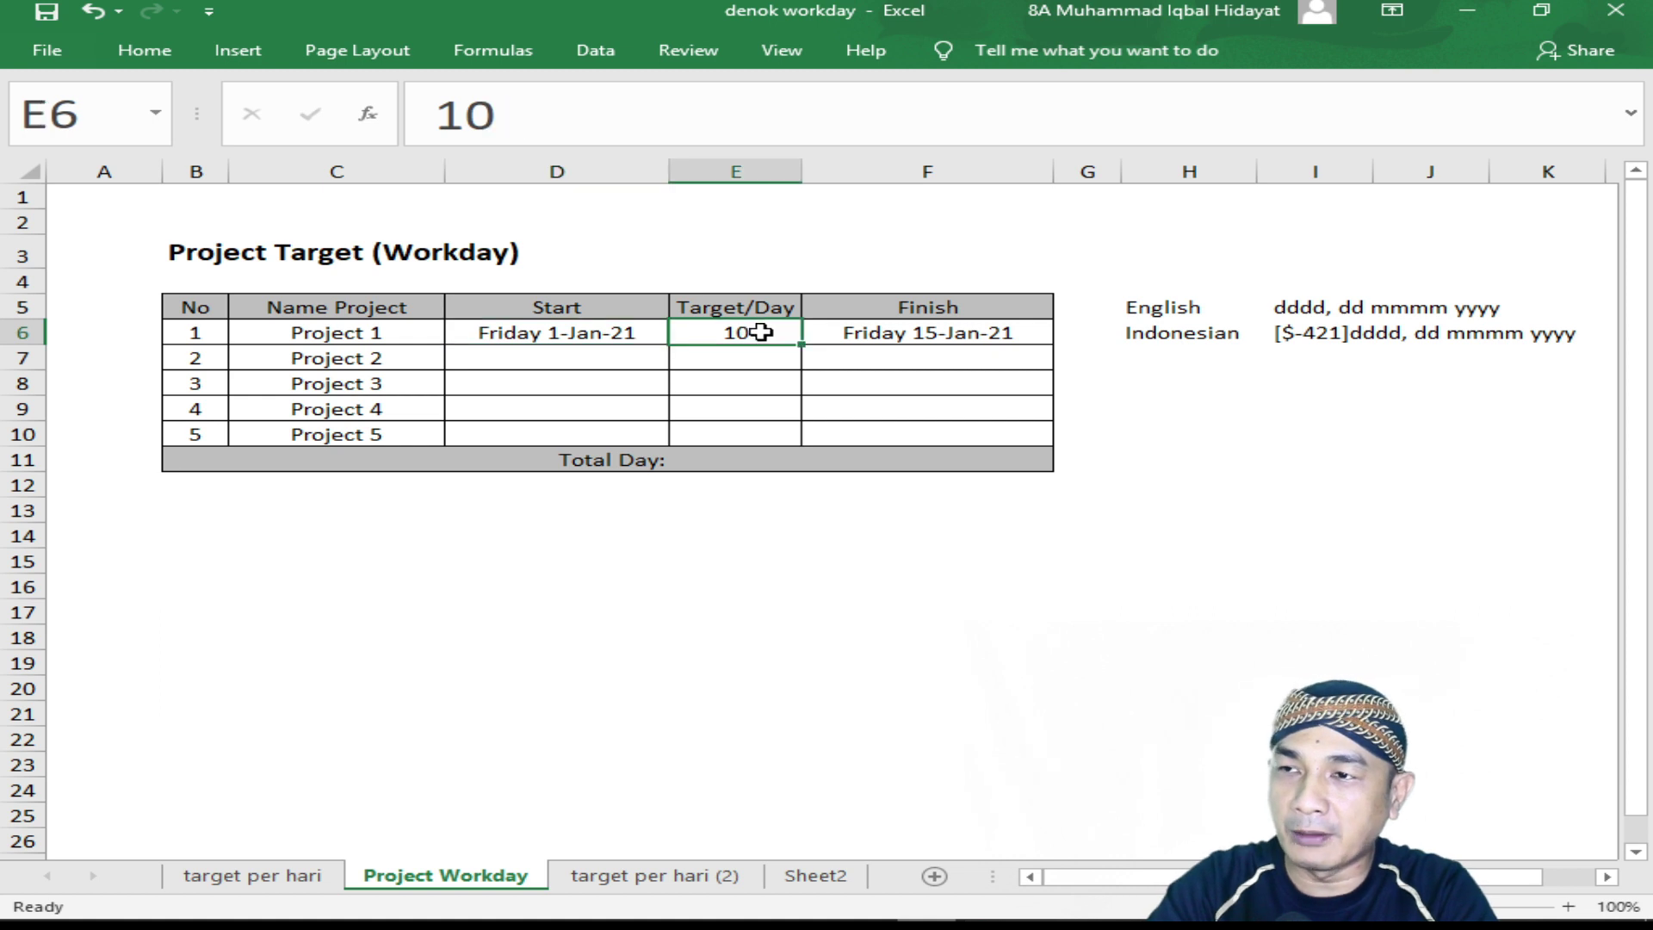
pyautogui.click(917, 331)
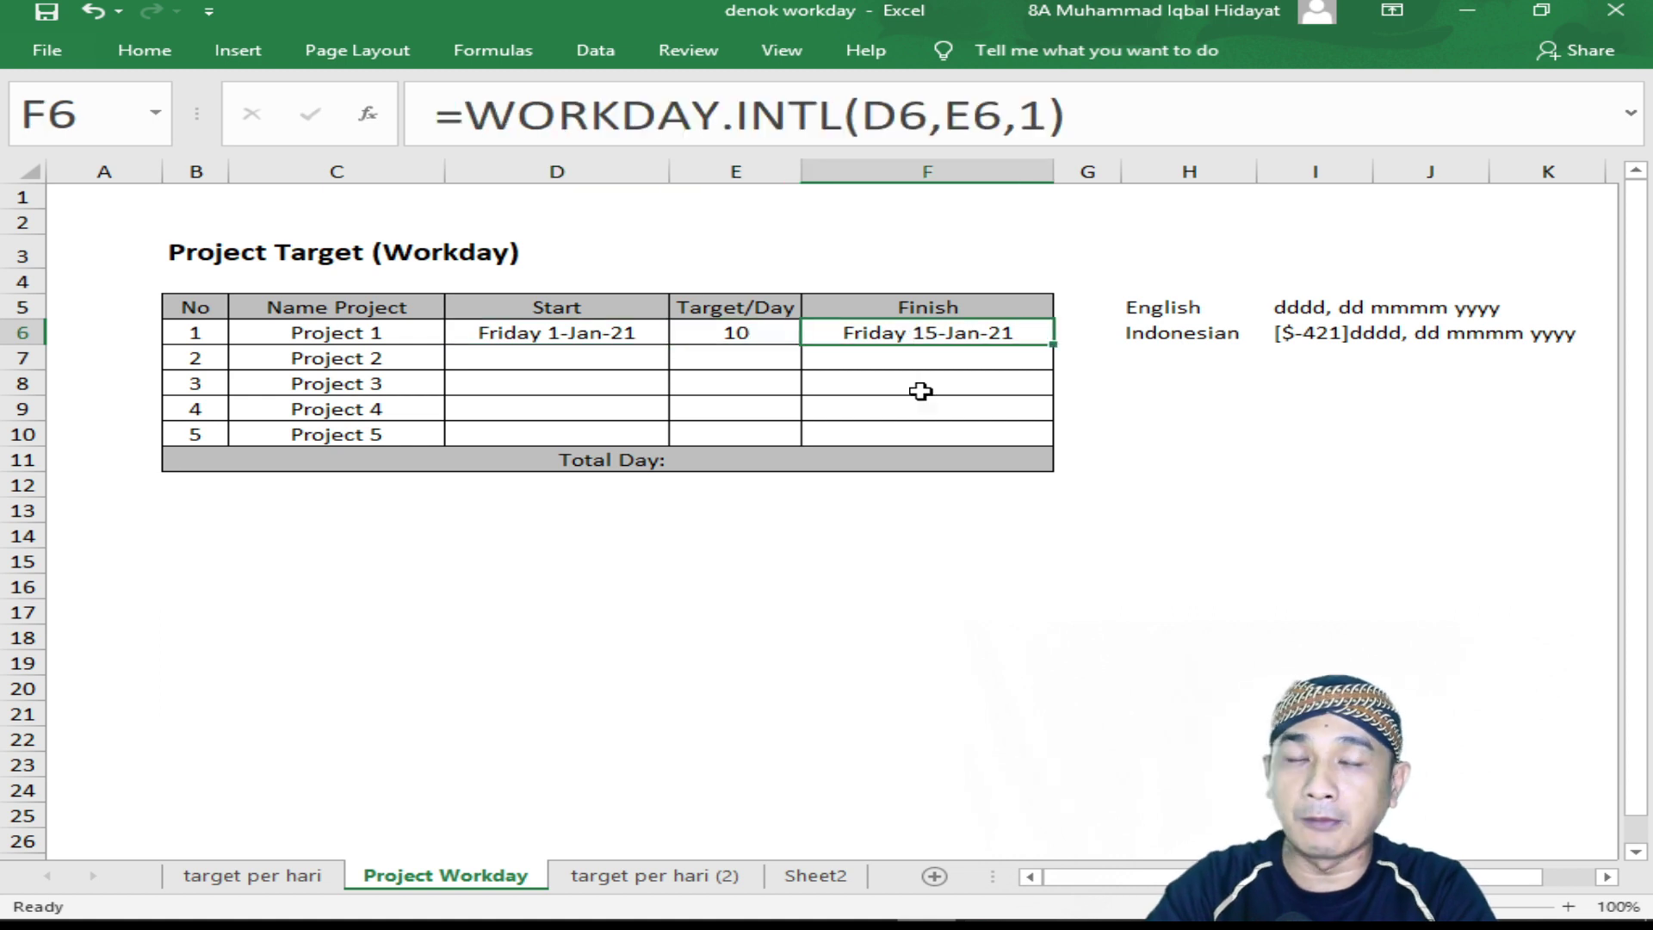
pyautogui.click(615, 363)
# - Start Project 2 at Project 1's finish with =F6 in D7, filled down to D10
pyautogui.write('=')
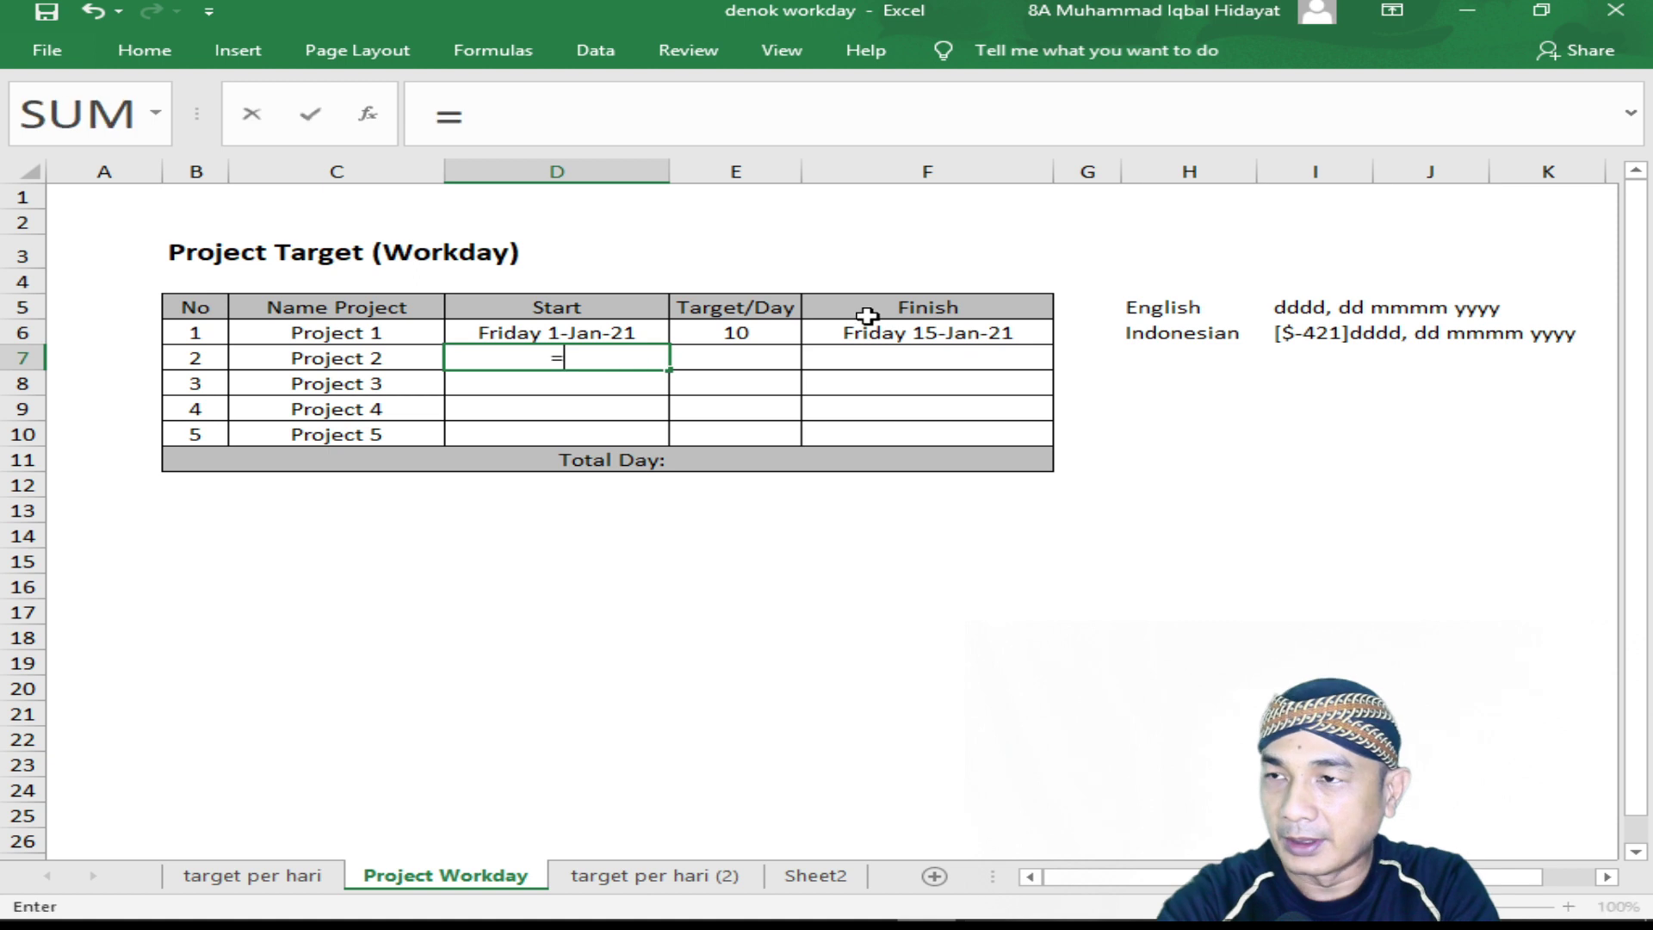
pyautogui.click(918, 334)
pyautogui.press('Return')
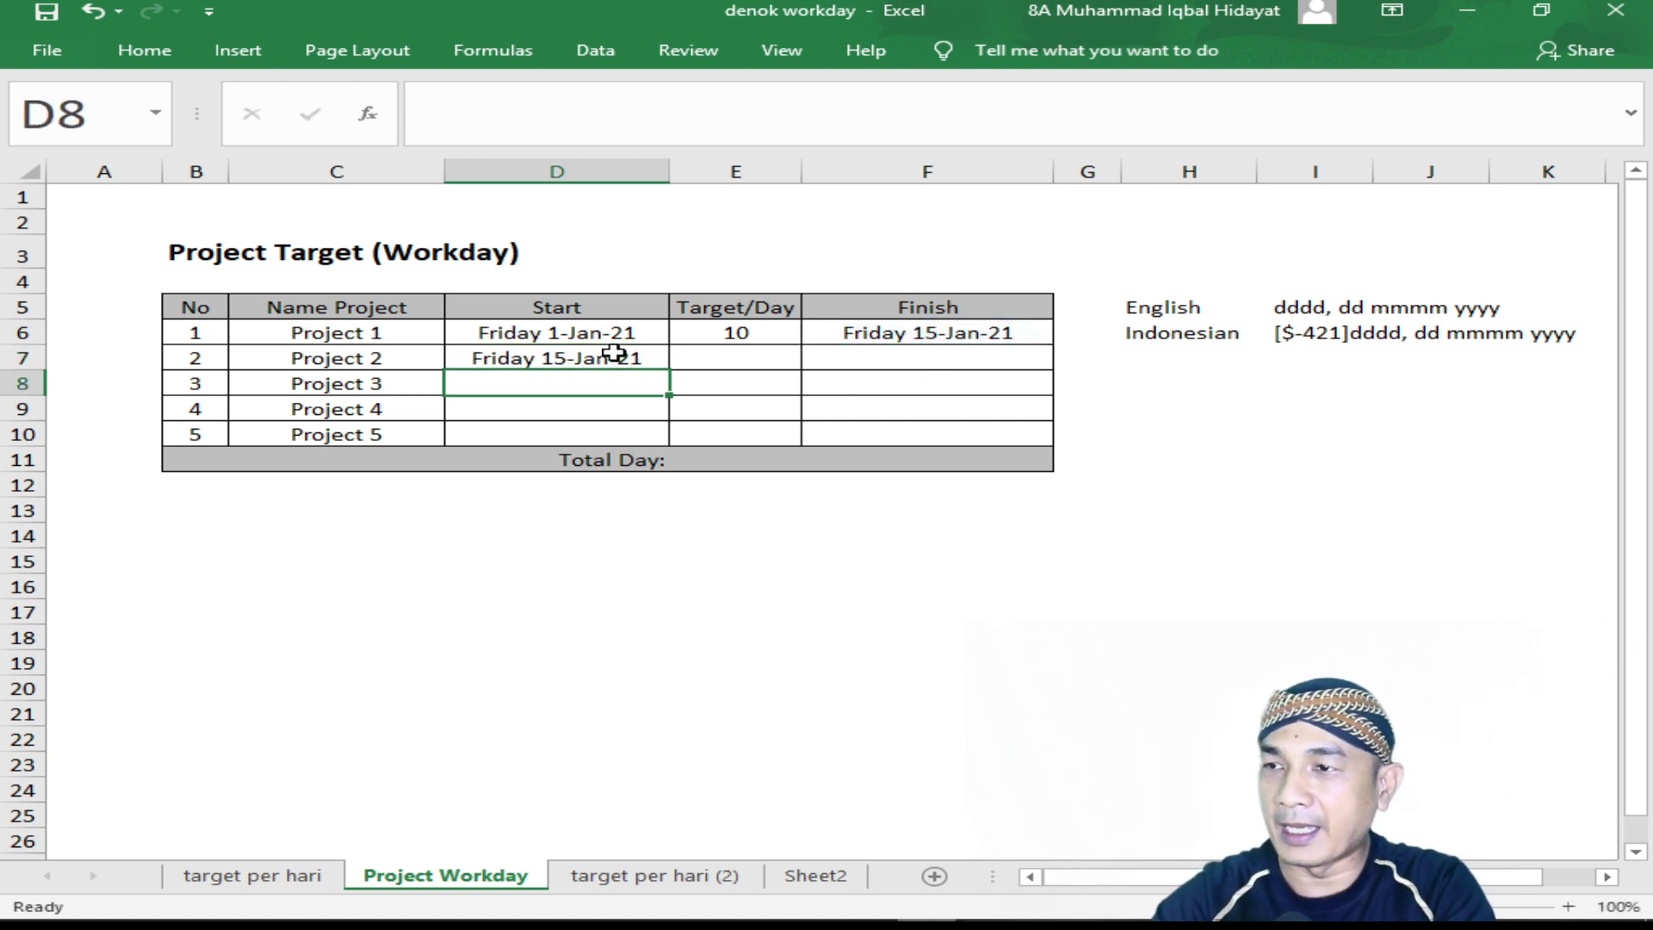
pyautogui.click(614, 354)
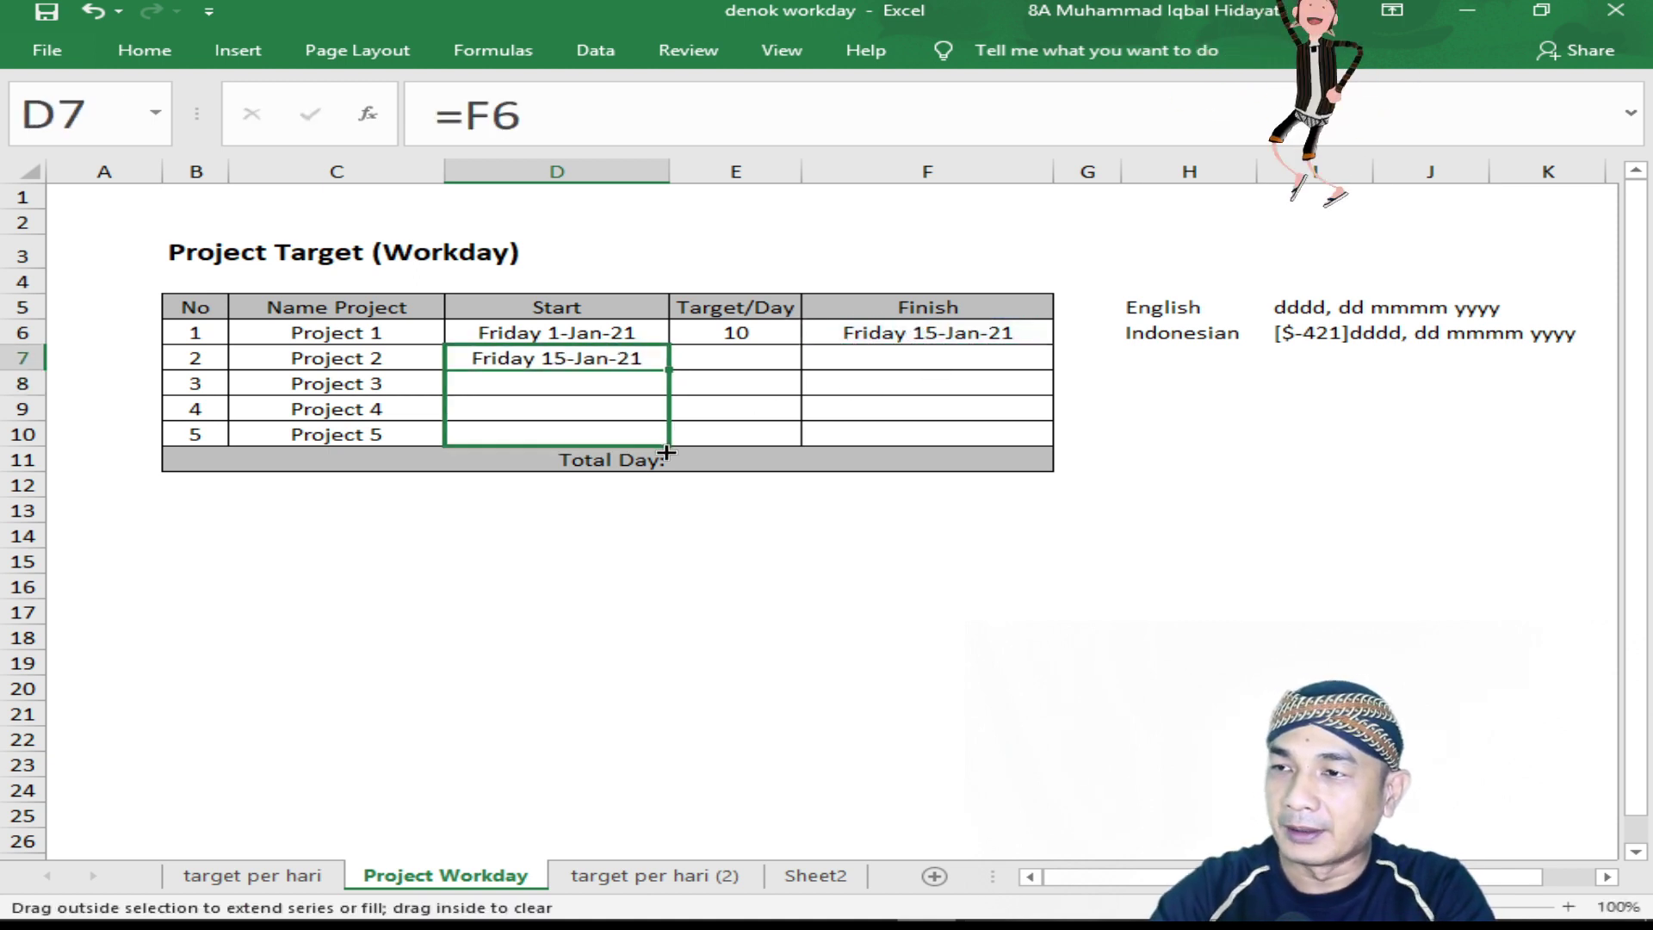
pyautogui.moveTo(673, 366); pyautogui.dragTo(668, 454)
pyautogui.click(967, 332)
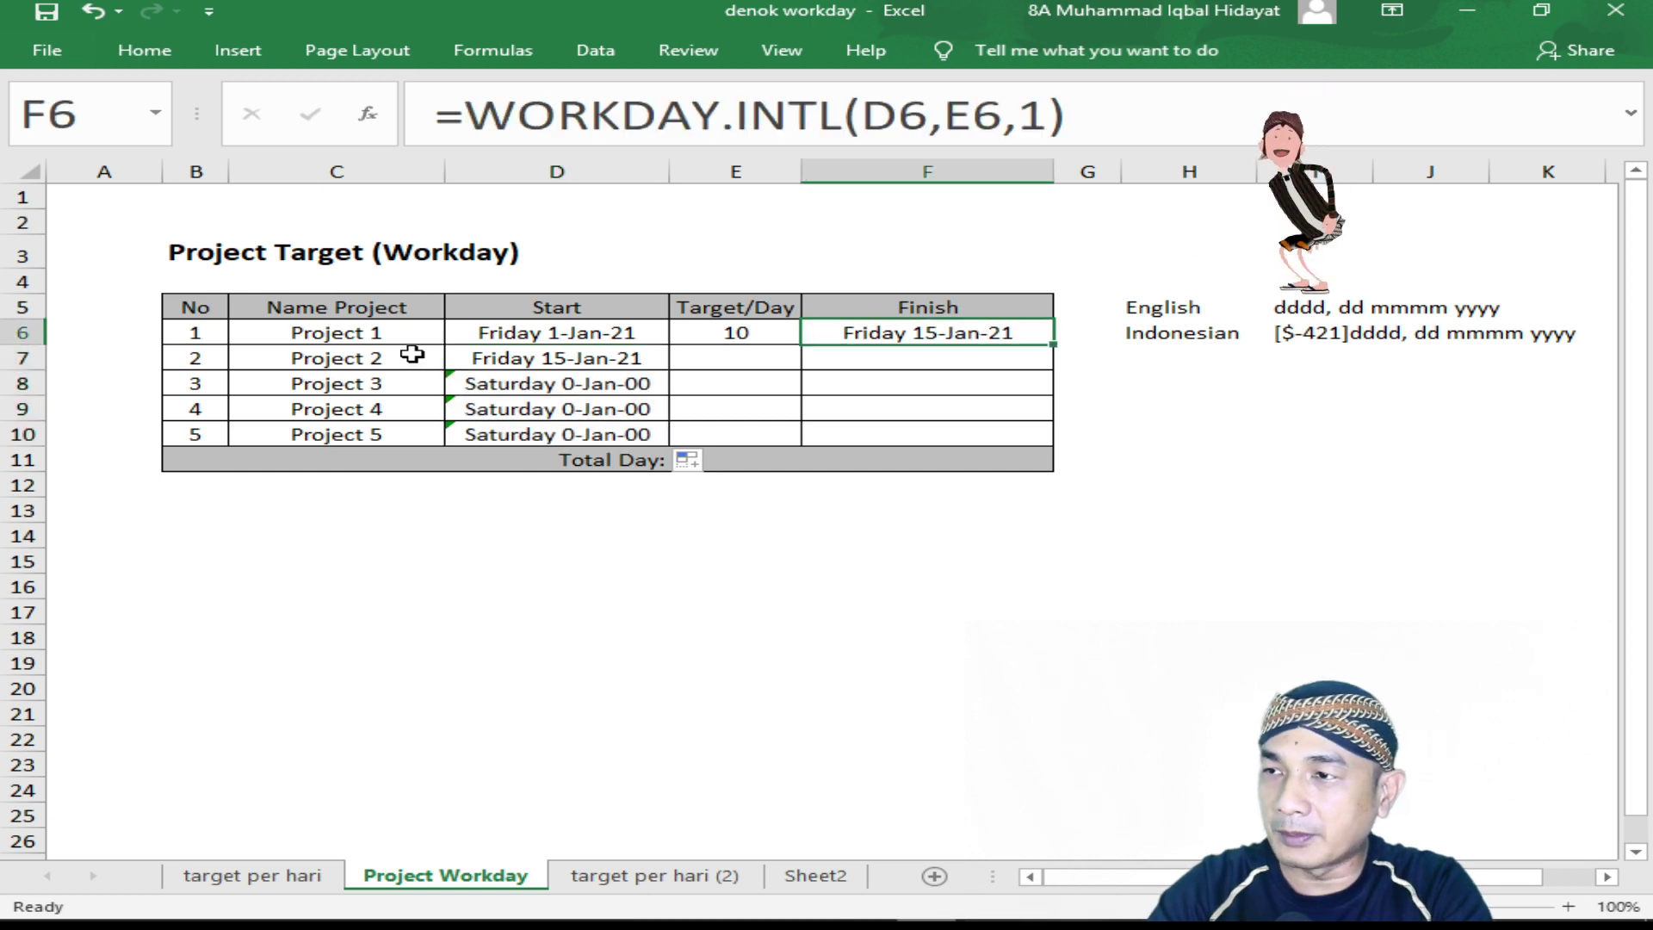
pyautogui.click(381, 334)
pyautogui.click(526, 362)
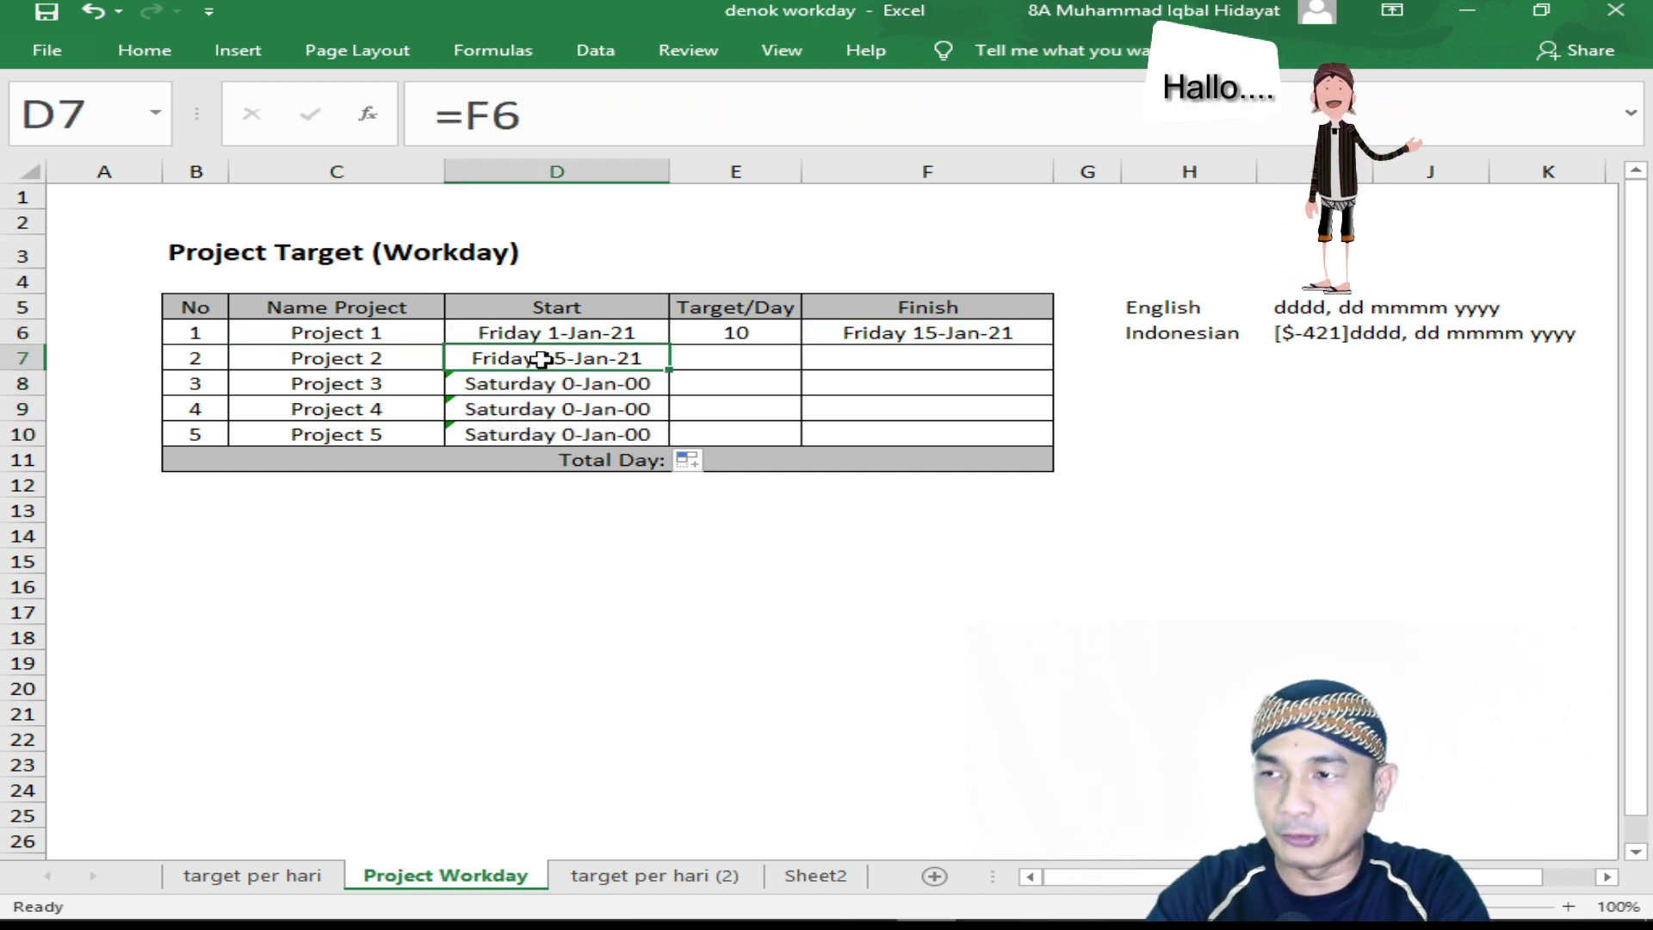
# - Enter target days 8, 7, 6 and 5 for Projects 2–5 in E7:E10
pyautogui.click(775, 364)
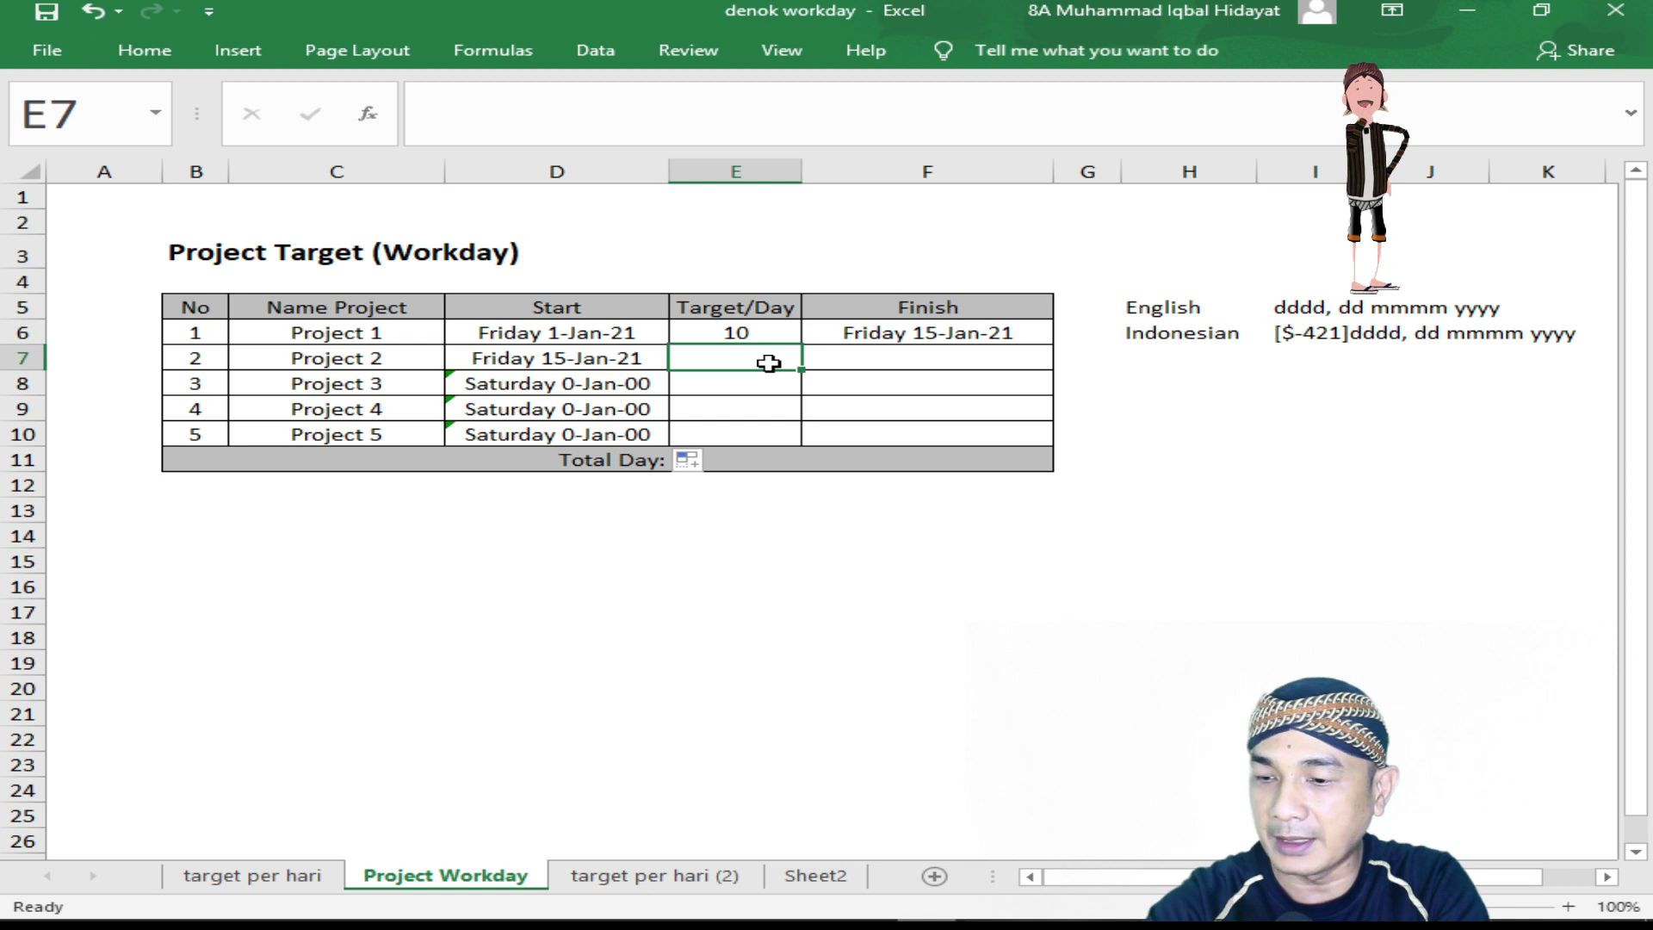
pyautogui.write('8')
pyautogui.press('Return')
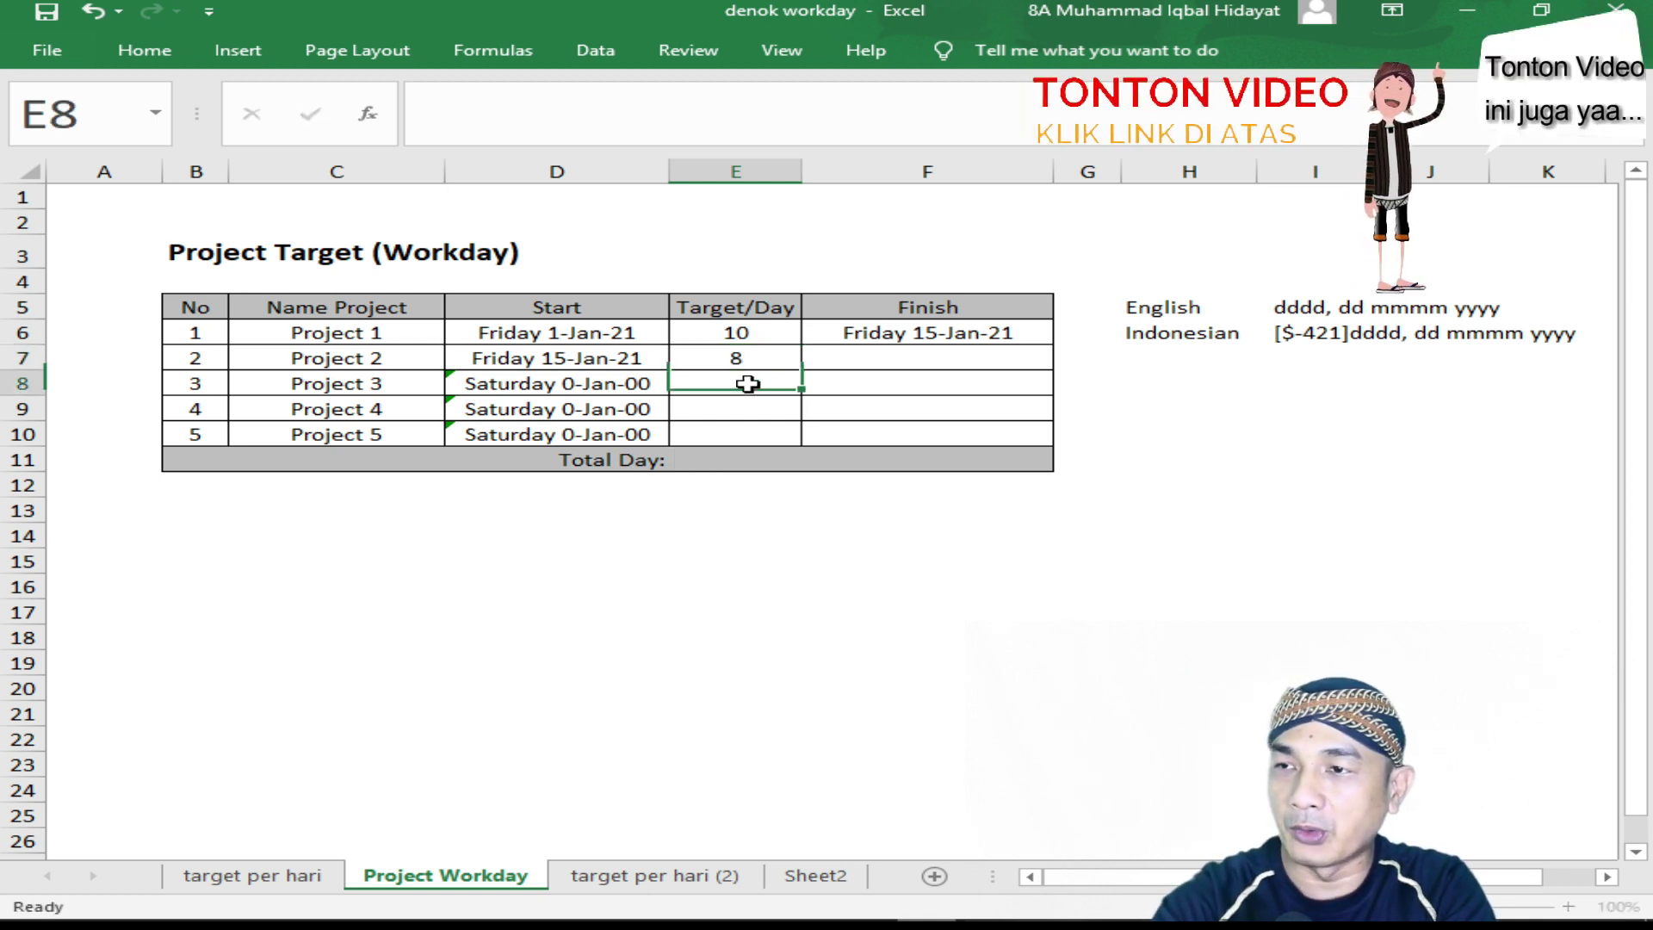
pyautogui.write('7')
pyautogui.press('Return')
pyautogui.write('6')
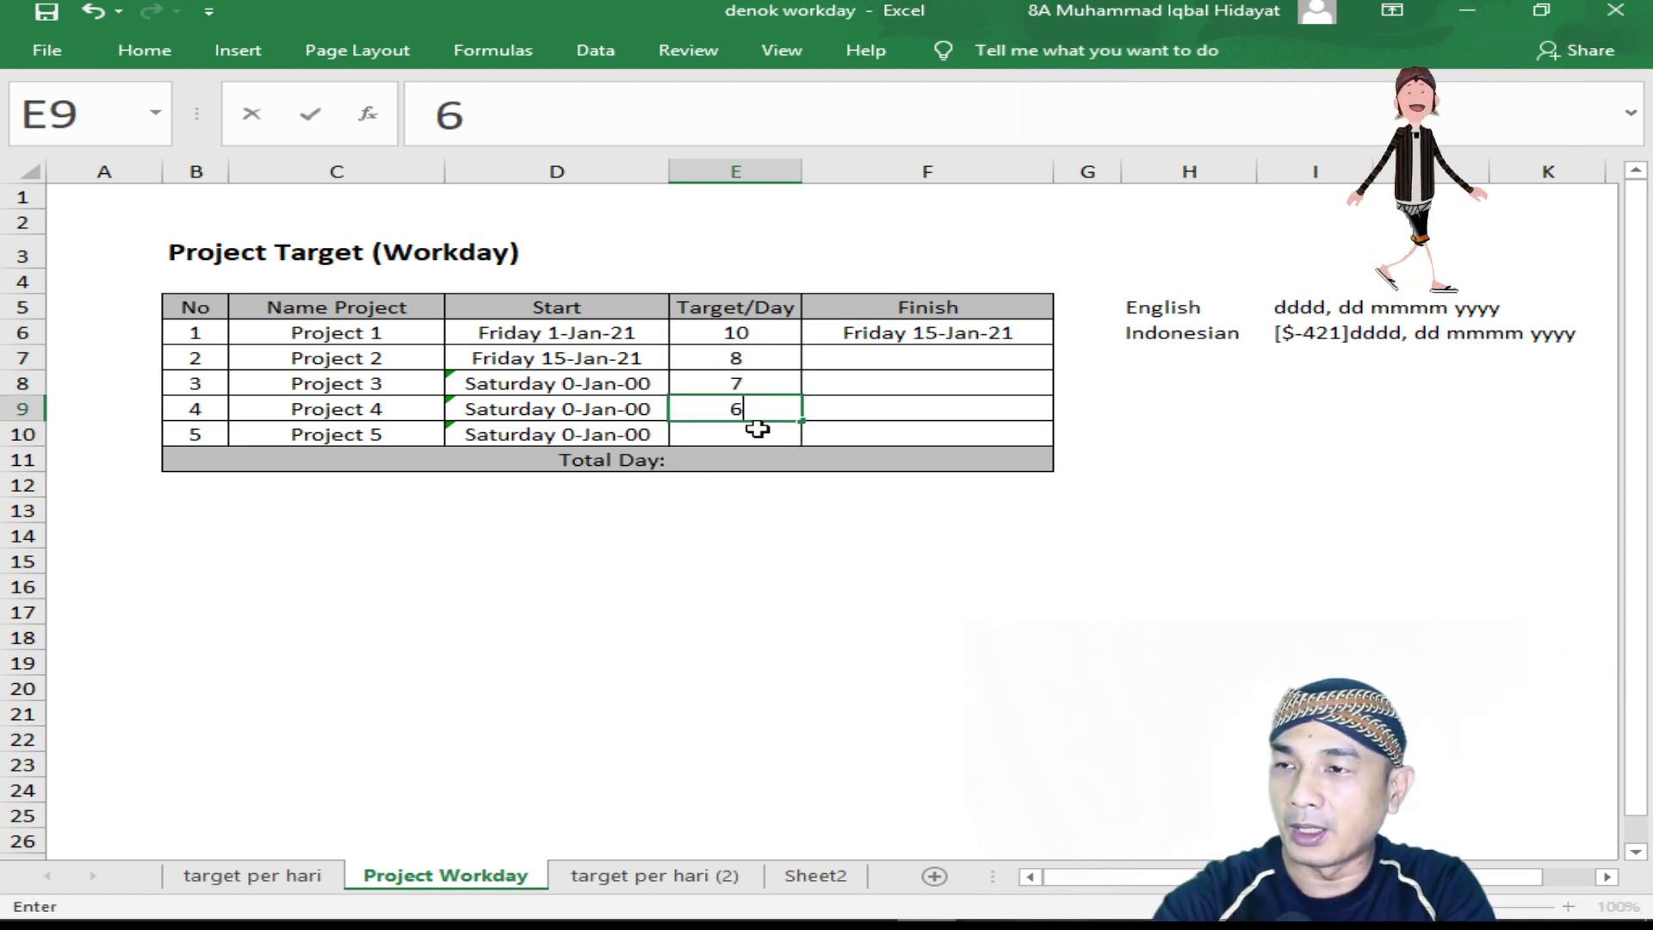
pyautogui.press('Return')
pyautogui.write('5')
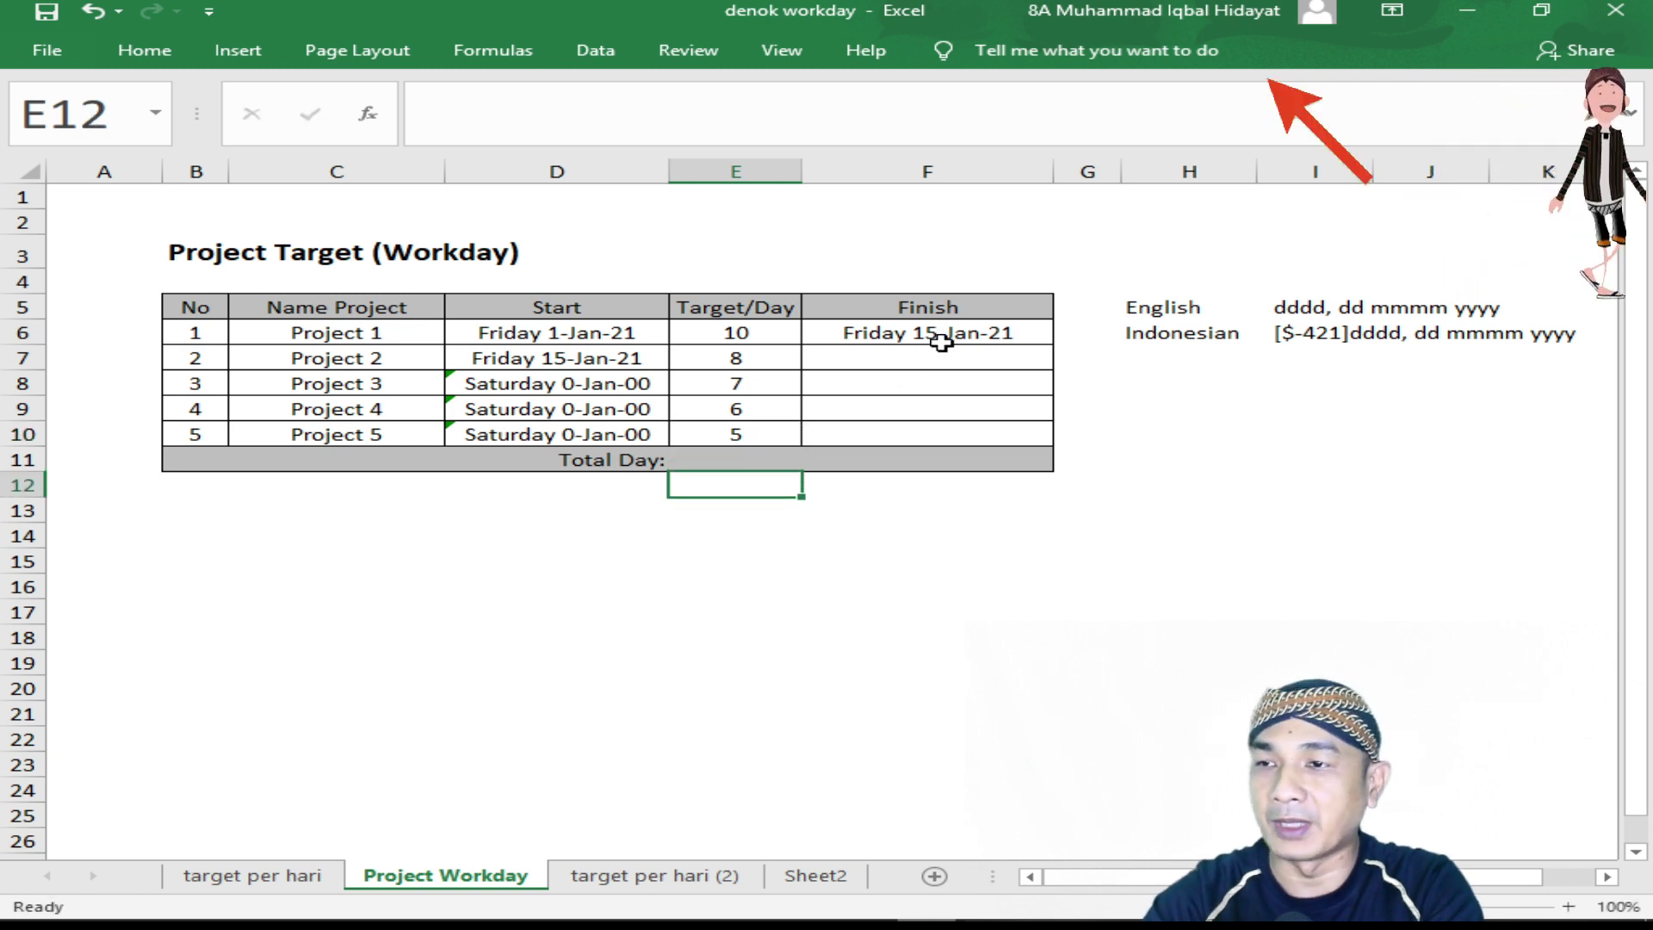
# - Fill the finish formula from F6 down to F10 and widen column D
pyautogui.click(955, 336)
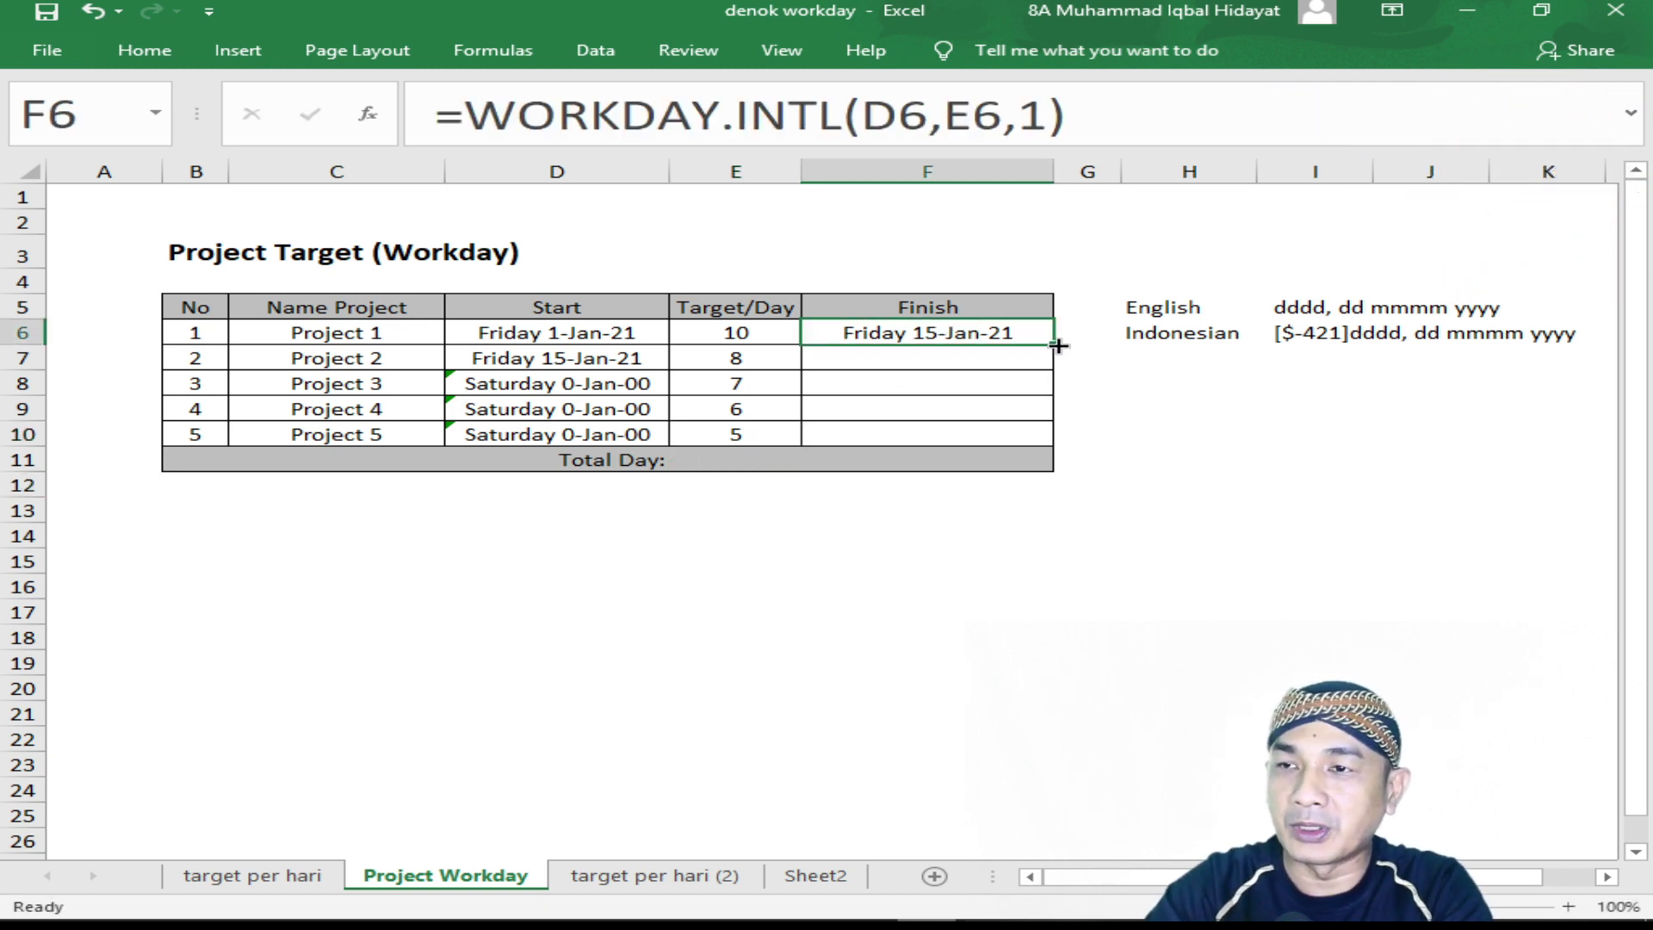
pyautogui.moveTo(1057, 345); pyautogui.dragTo(1058, 441)
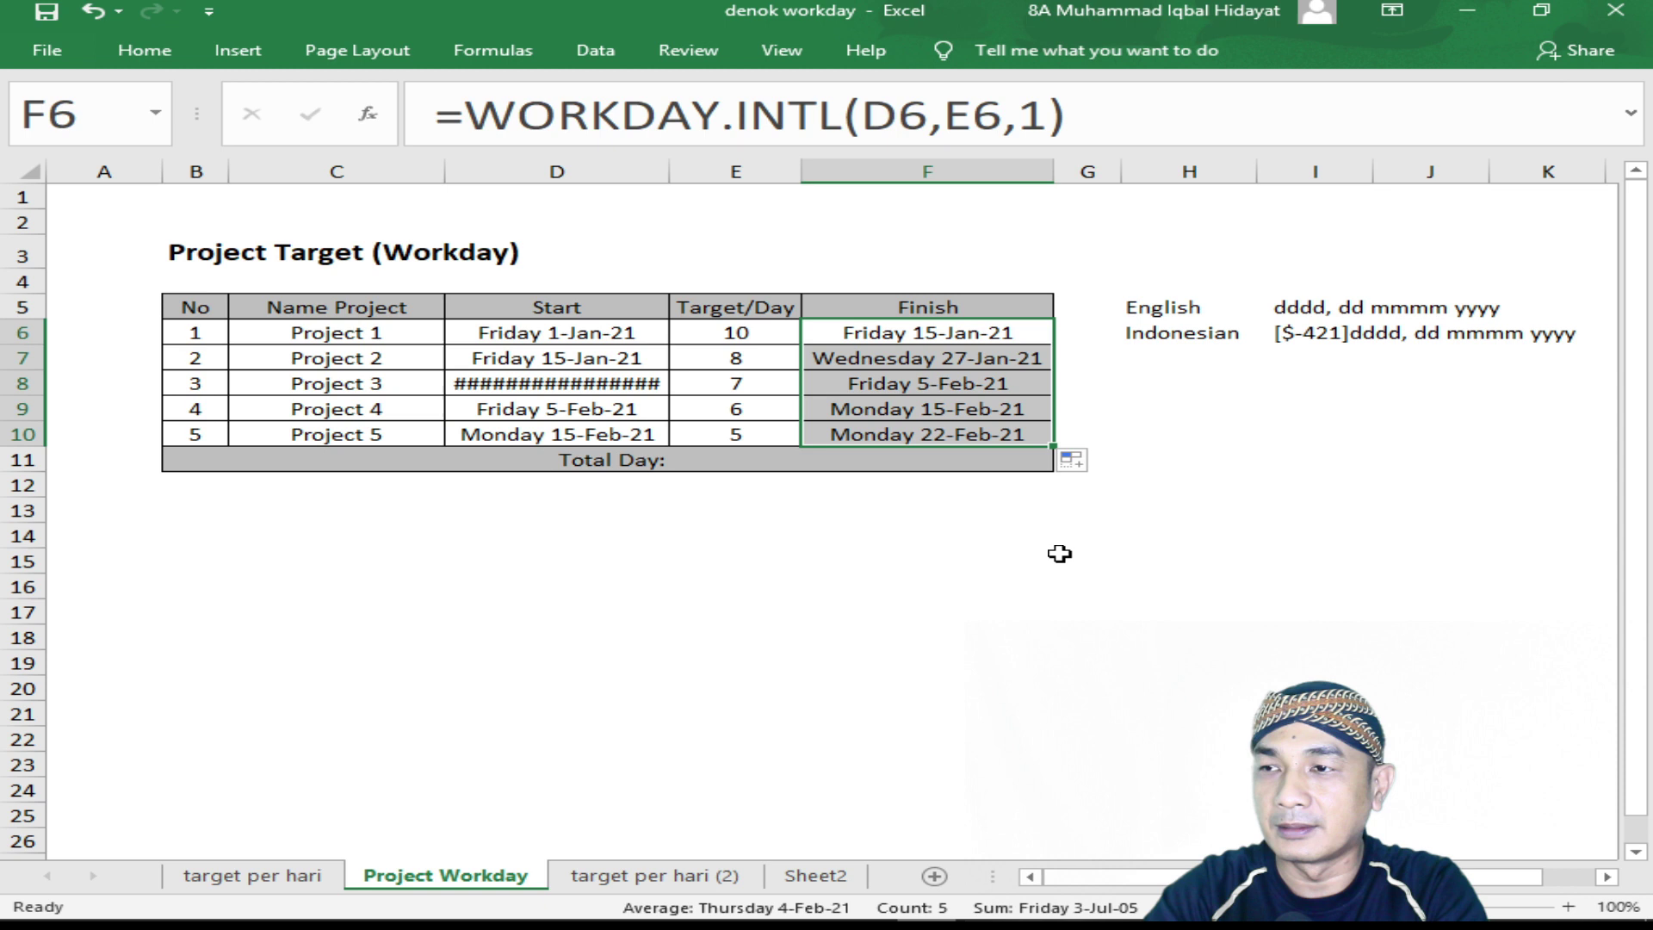
pyautogui.moveTo(670, 167); pyautogui.dragTo(698, 167)
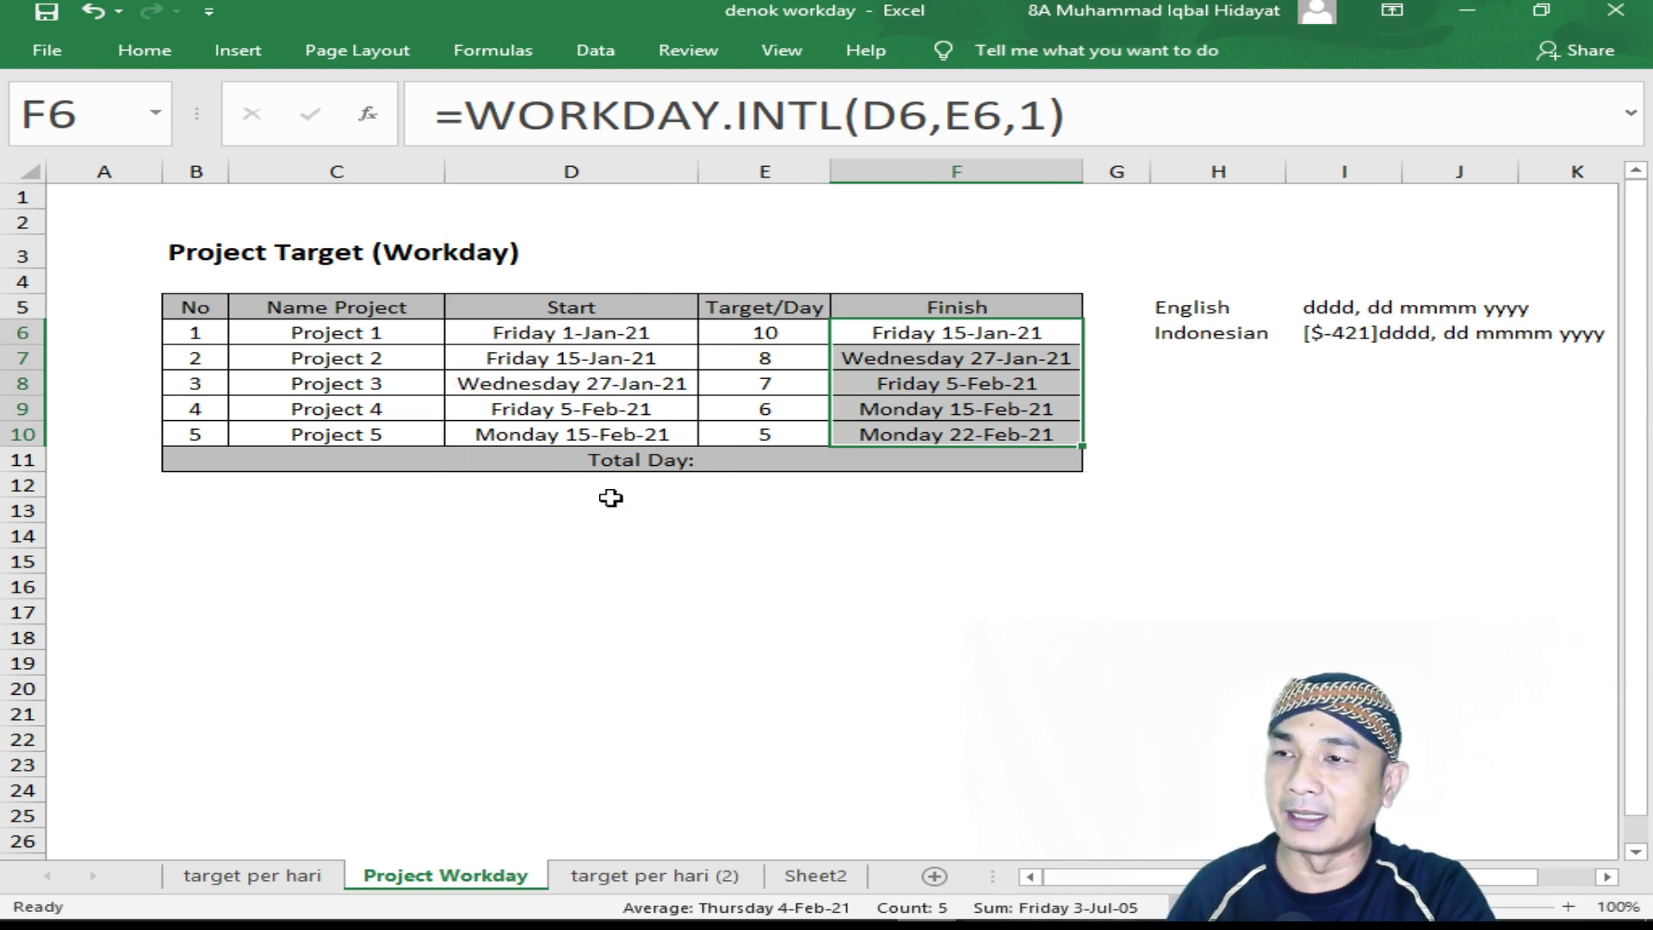
pyautogui.click(719, 480)
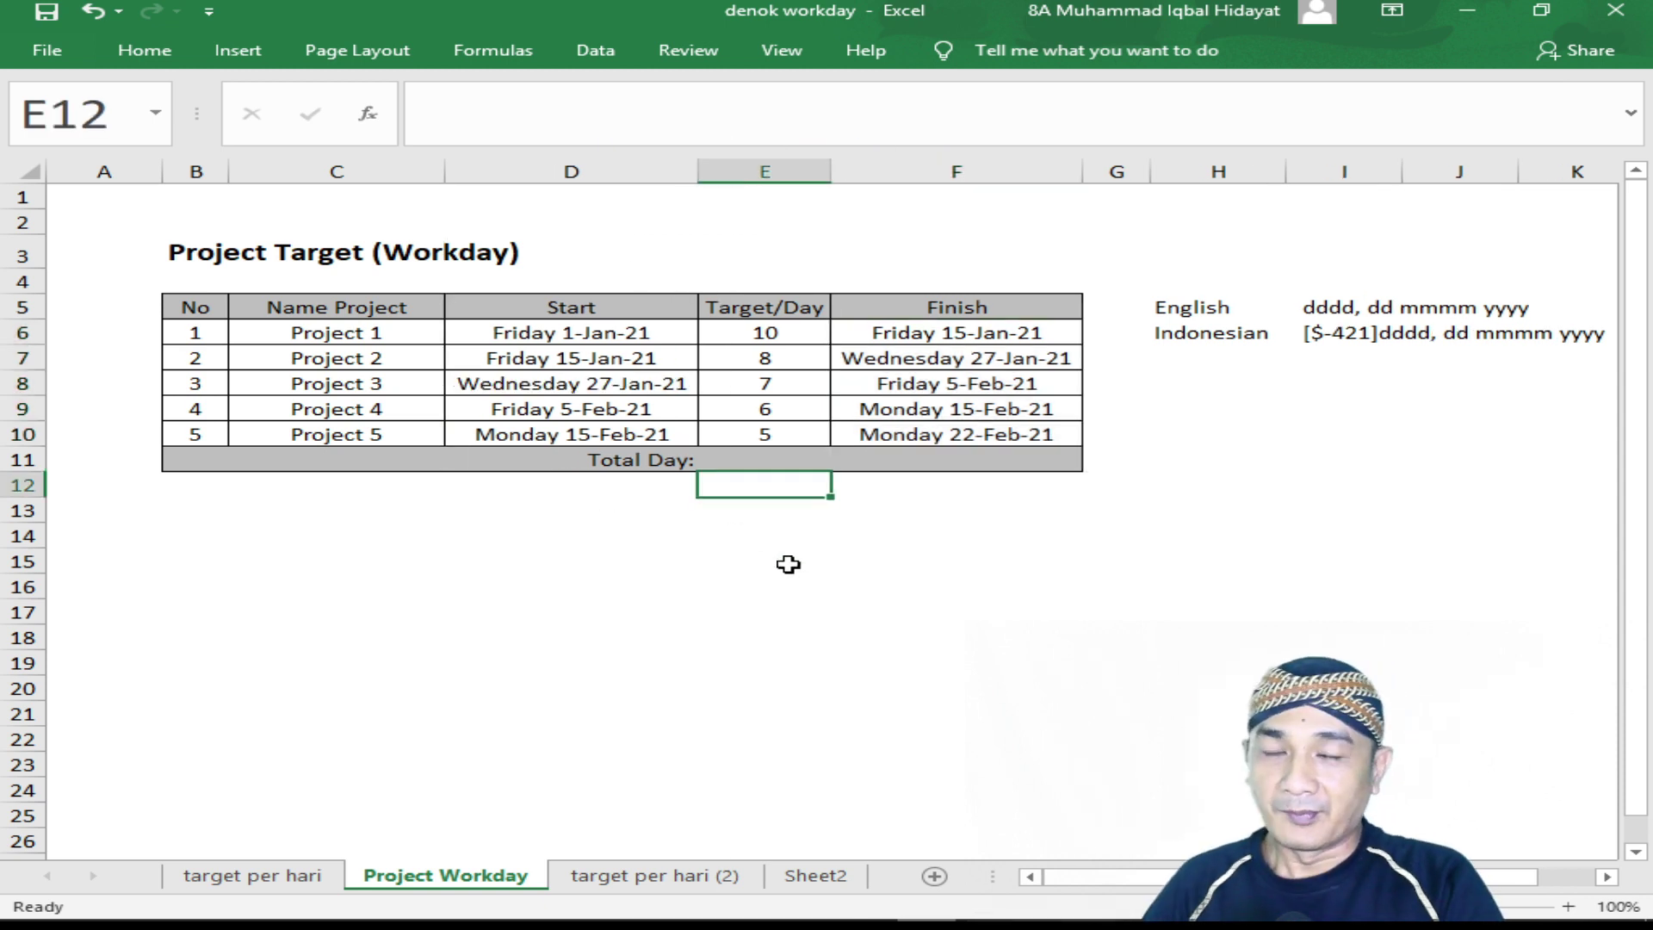
pyautogui.click(541, 331)
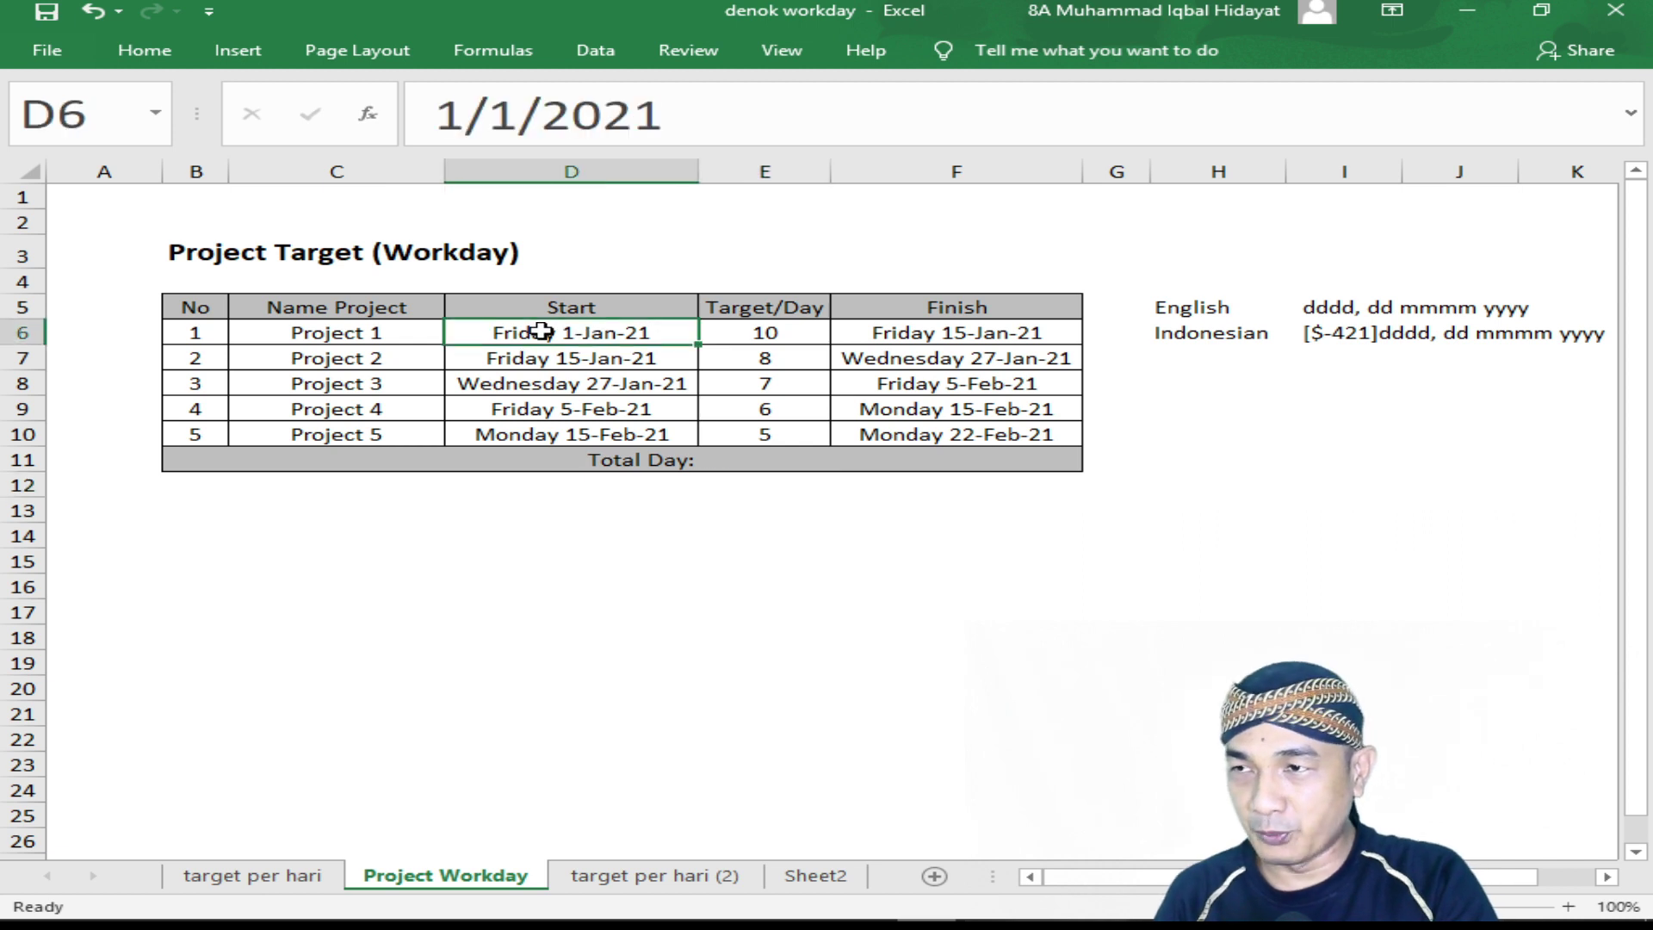
pyautogui.click(807, 331)
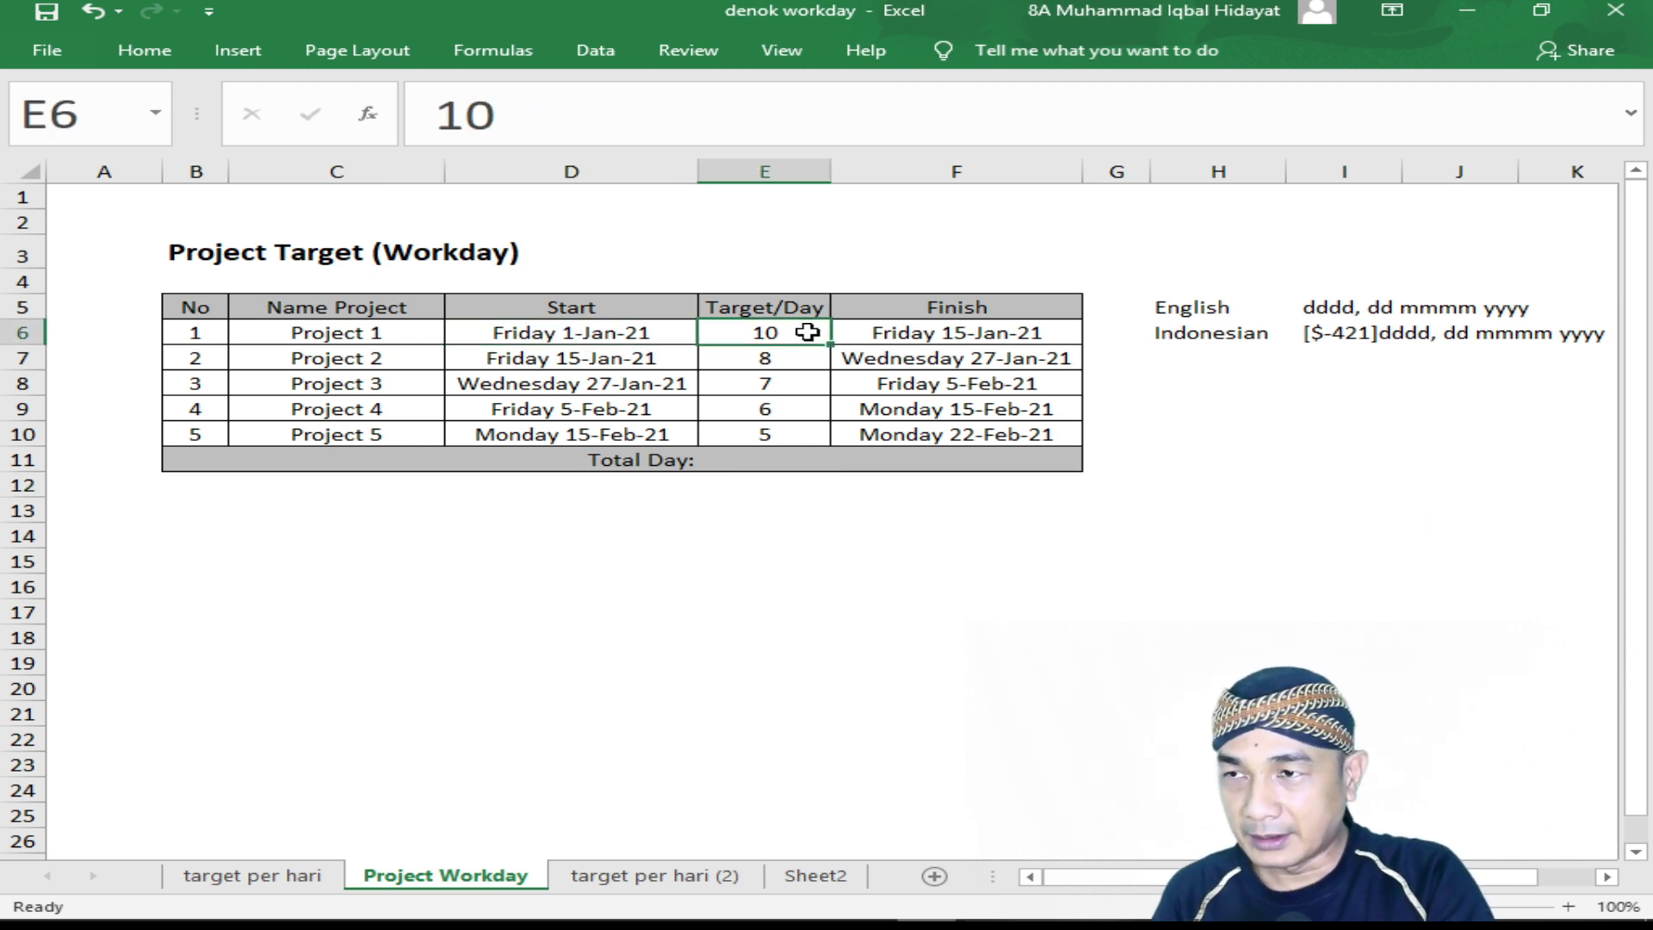
pyautogui.click(963, 336)
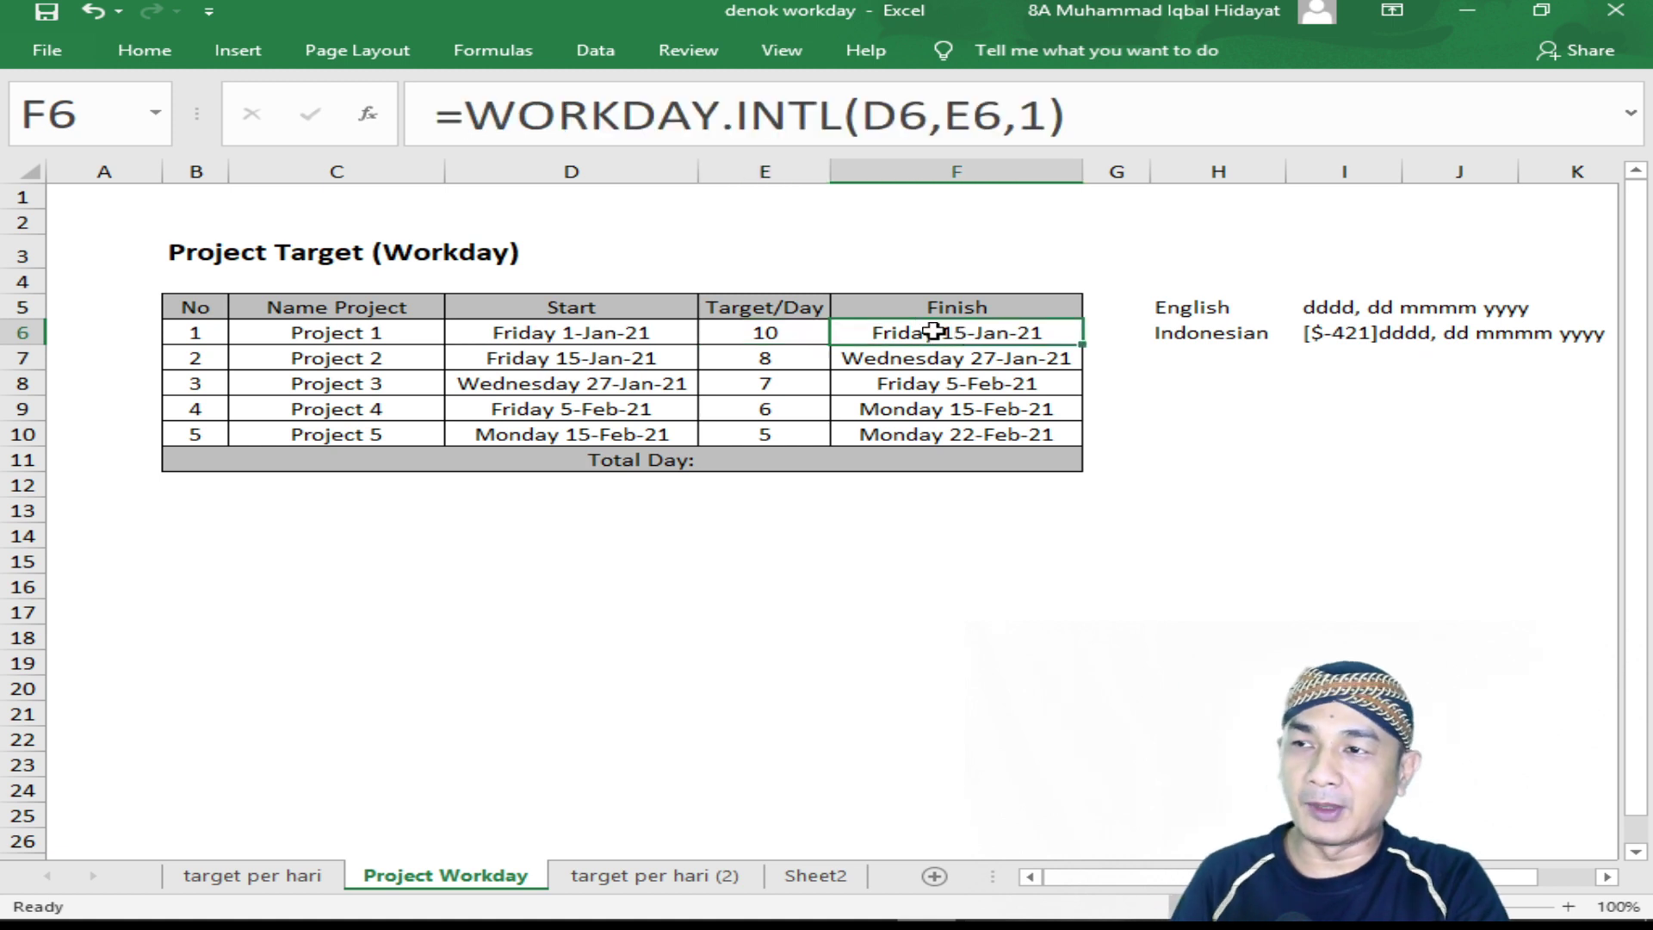
pyautogui.click(335, 361)
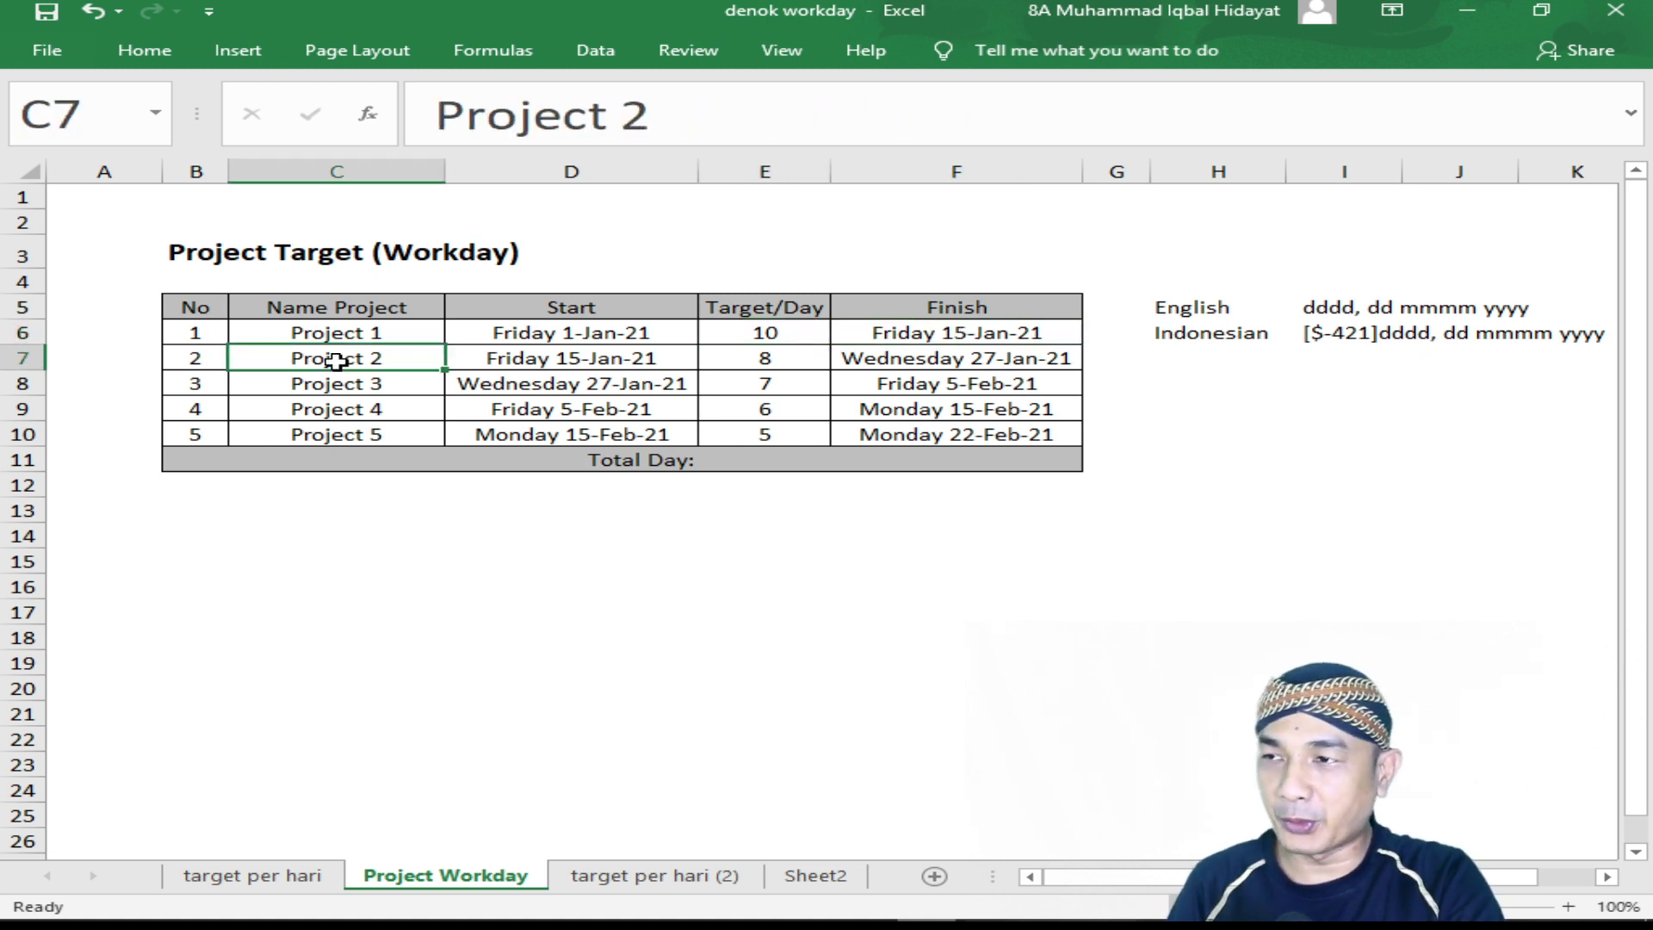
pyautogui.click(572, 358)
pyautogui.click(764, 362)
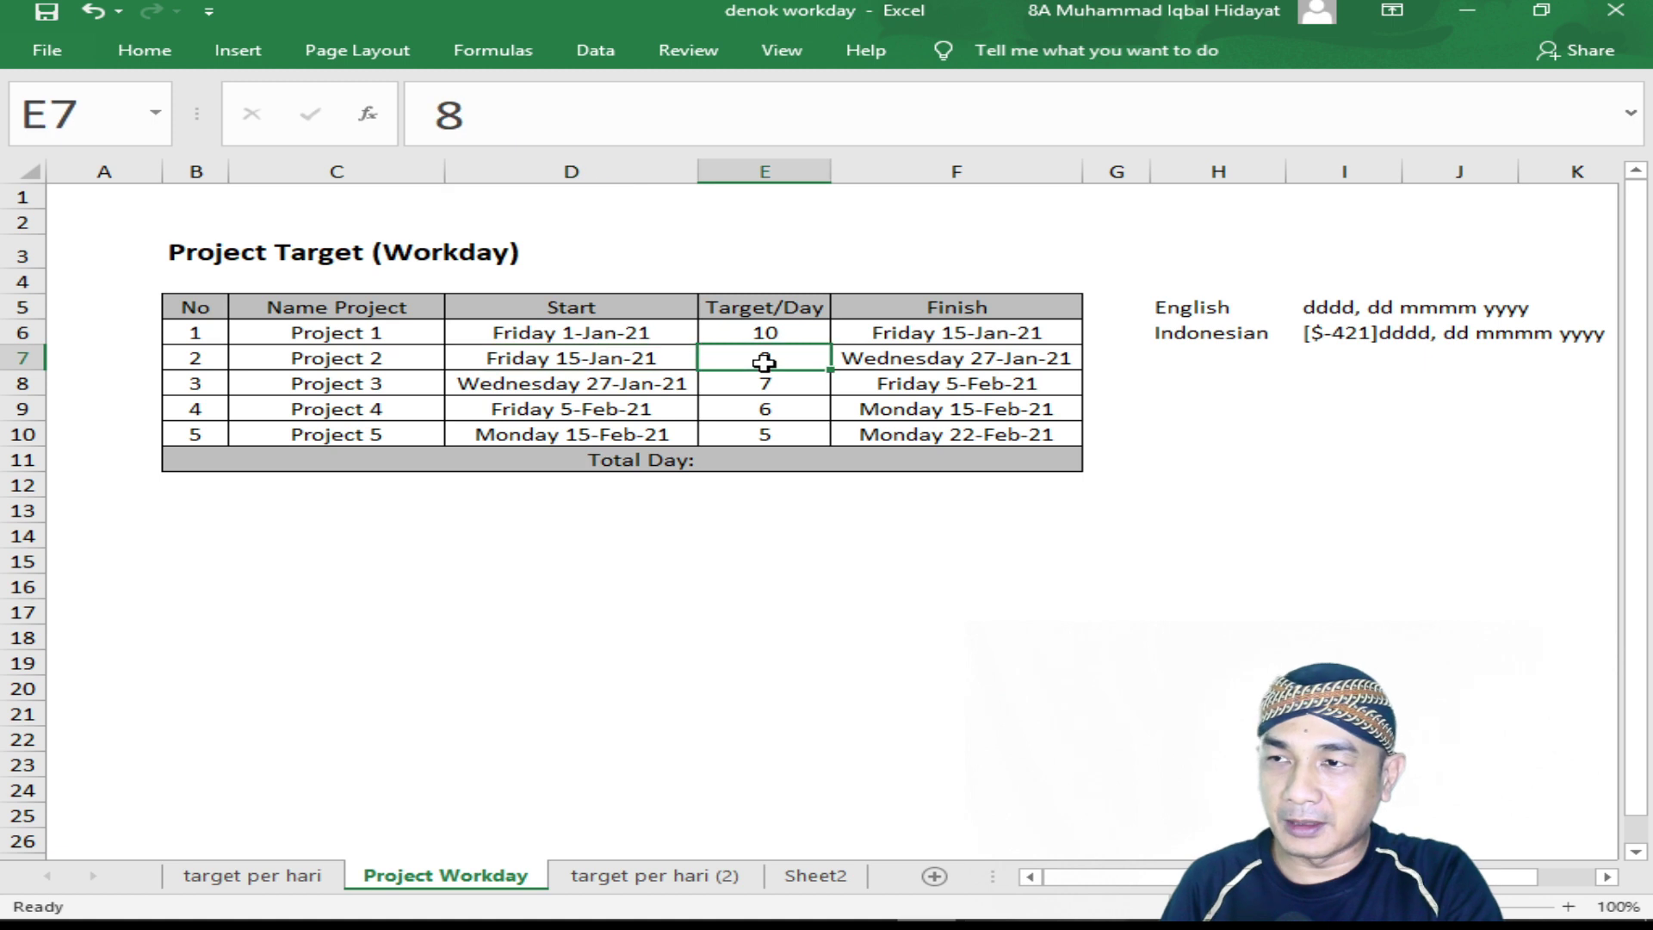
pyautogui.click(1004, 352)
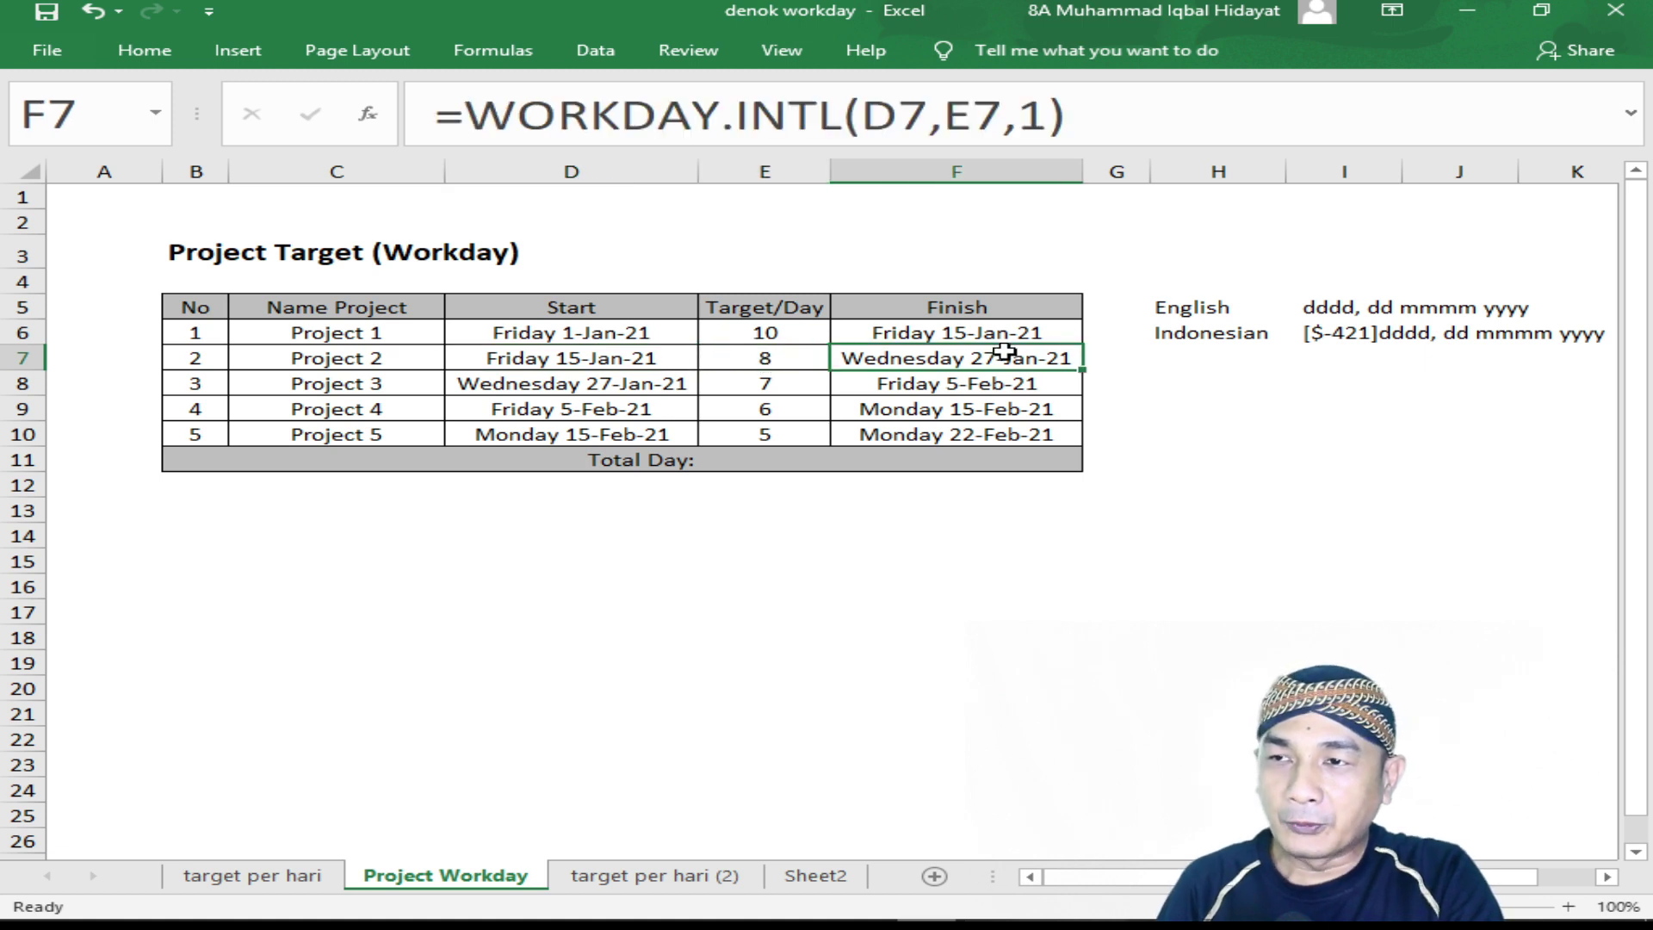